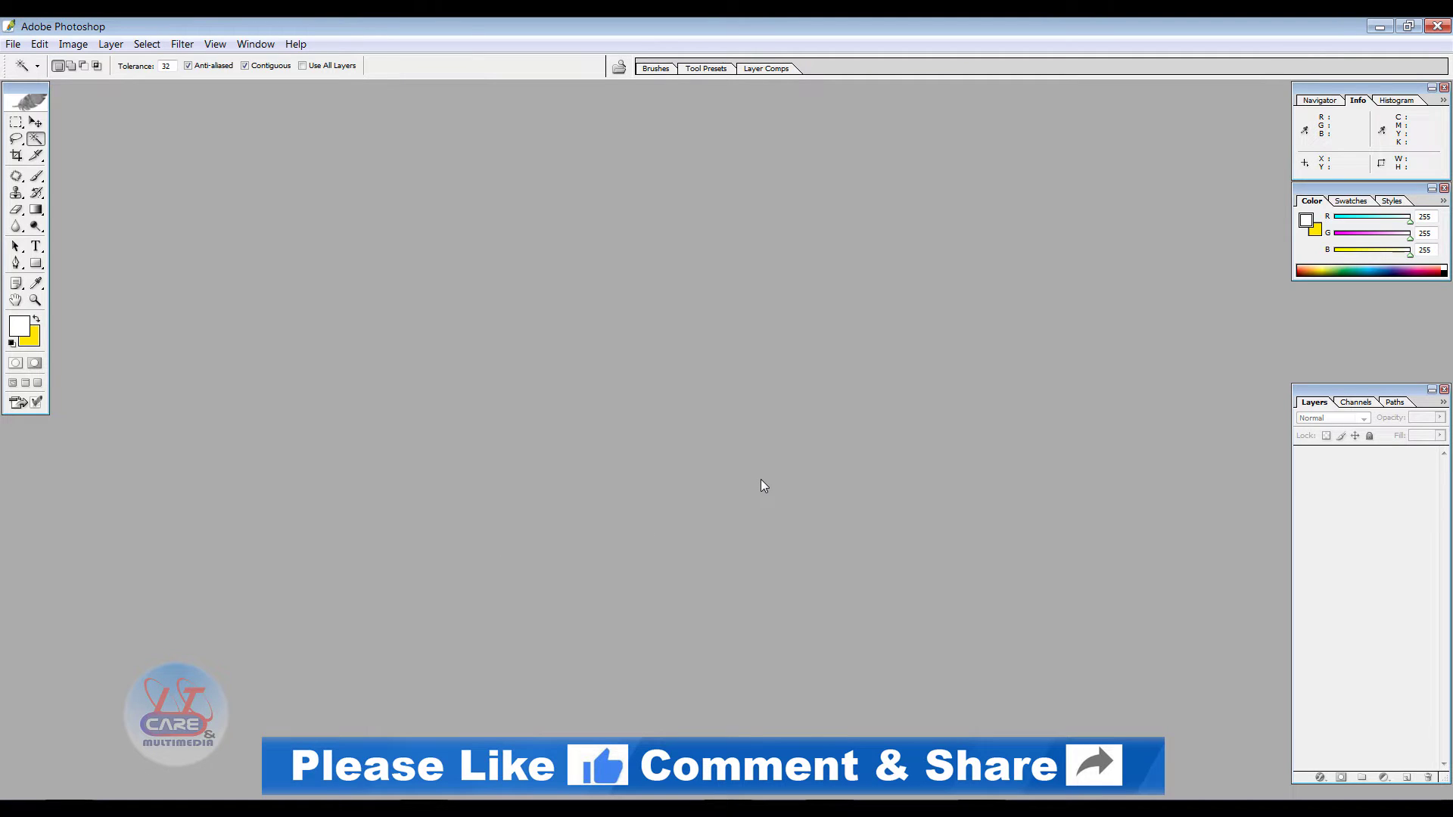
# Open DSCN0238.JPG from the Print folder through the Open dialog
pyautogui.doubleClick(697, 417)
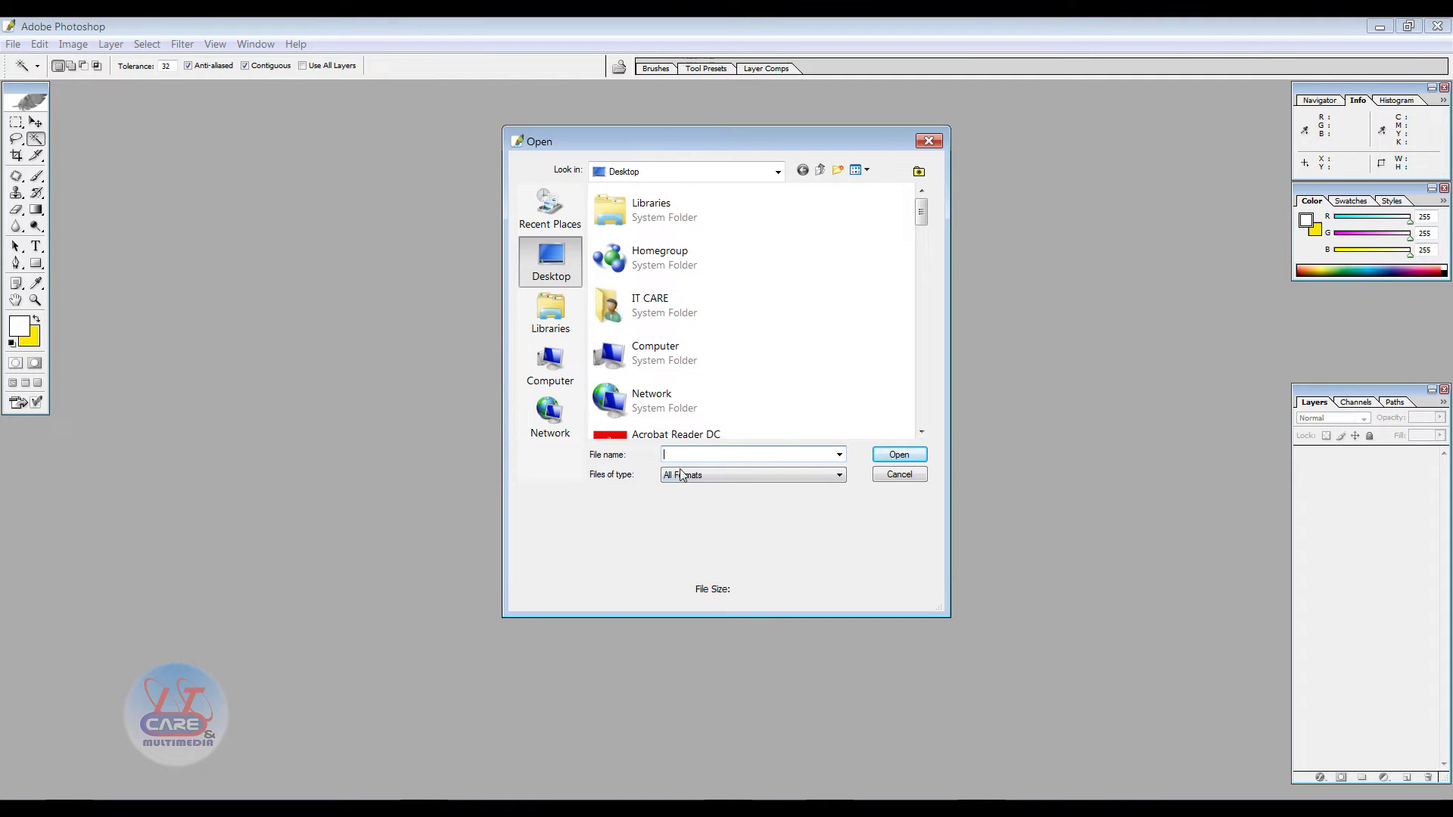
pyautogui.scroll(-3, 710, 416)
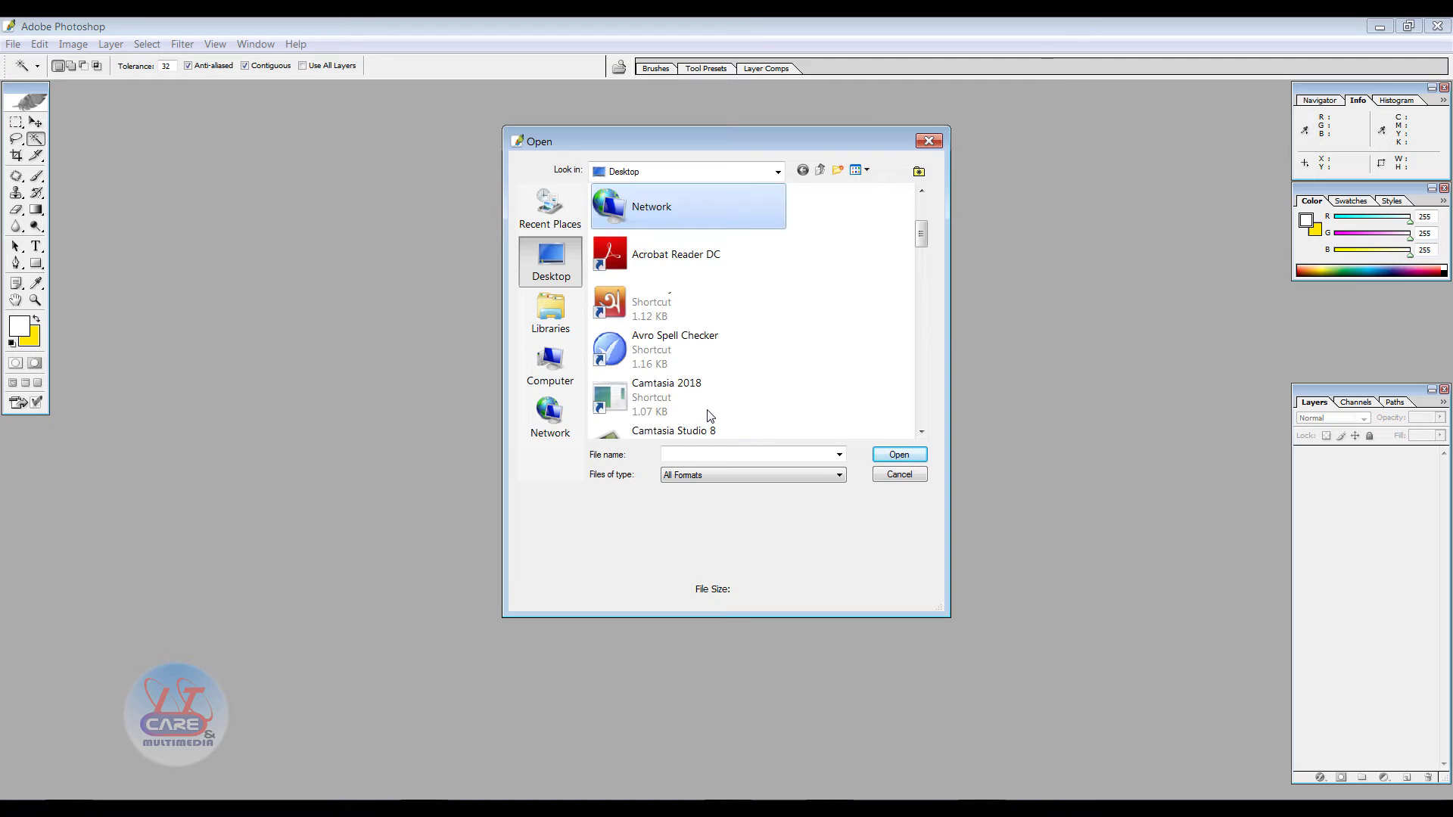
pyautogui.scroll(-2, 710, 417)
pyautogui.scroll(-5, 710, 416)
pyautogui.scroll(3, 669, 336)
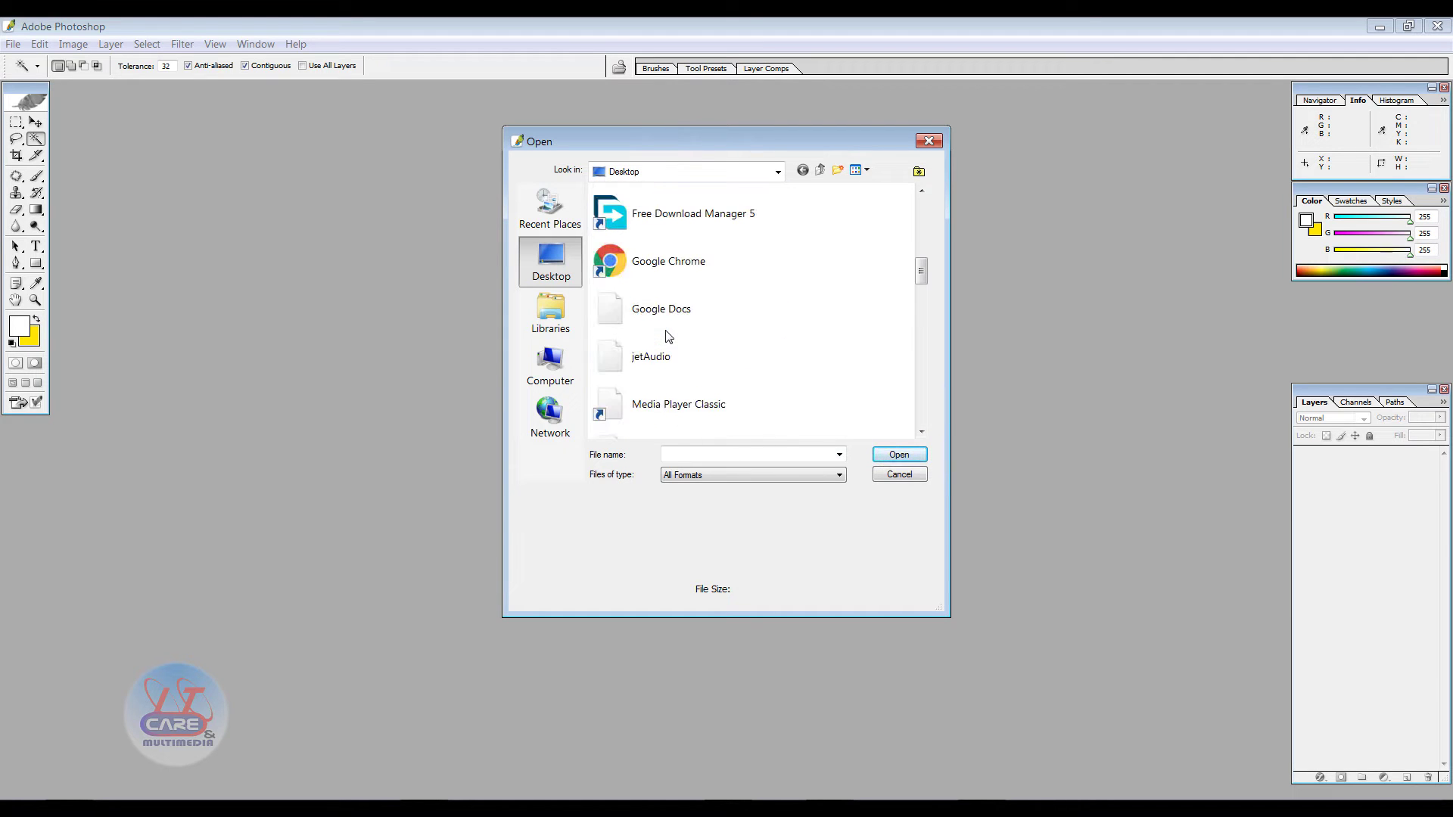
pyautogui.scroll(2, 669, 336)
pyautogui.scroll(5, 667, 336)
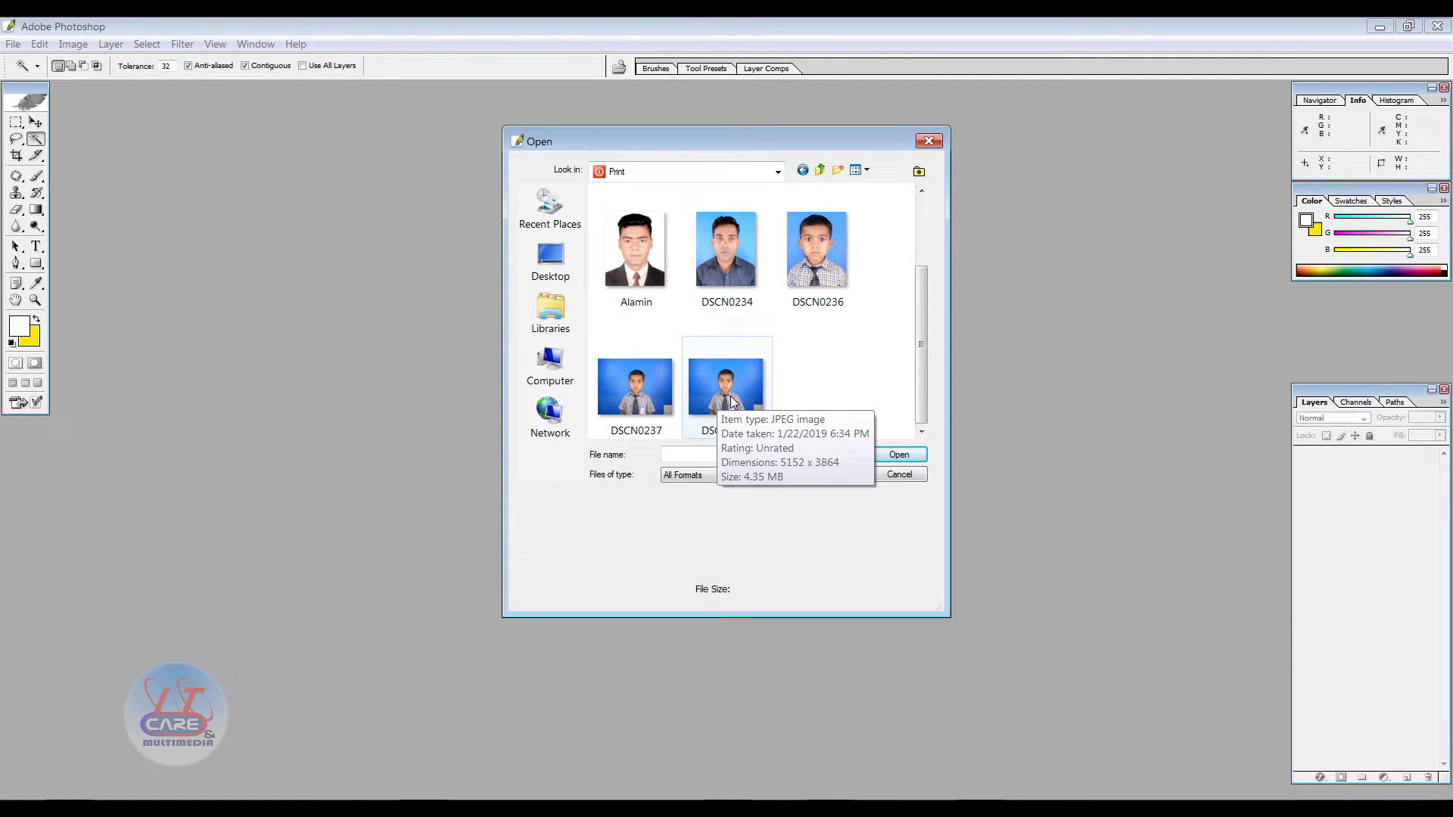
pyautogui.doubleClick(731, 402)
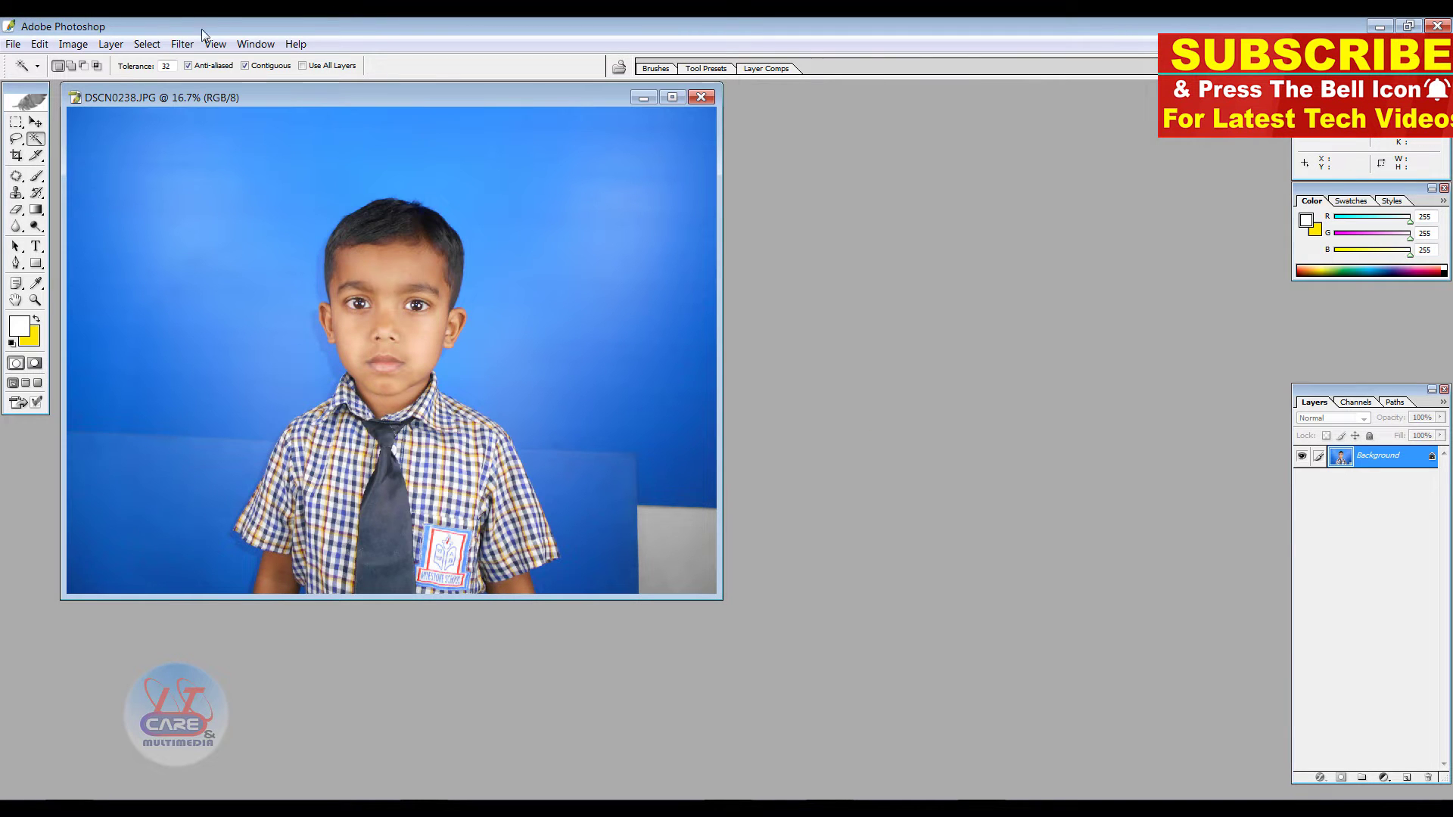
# Centre and maximize the DSCN0238 window, then zoom in to 25%
pyautogui.moveTo(311, 97); pyautogui.dragTo(630, 151)
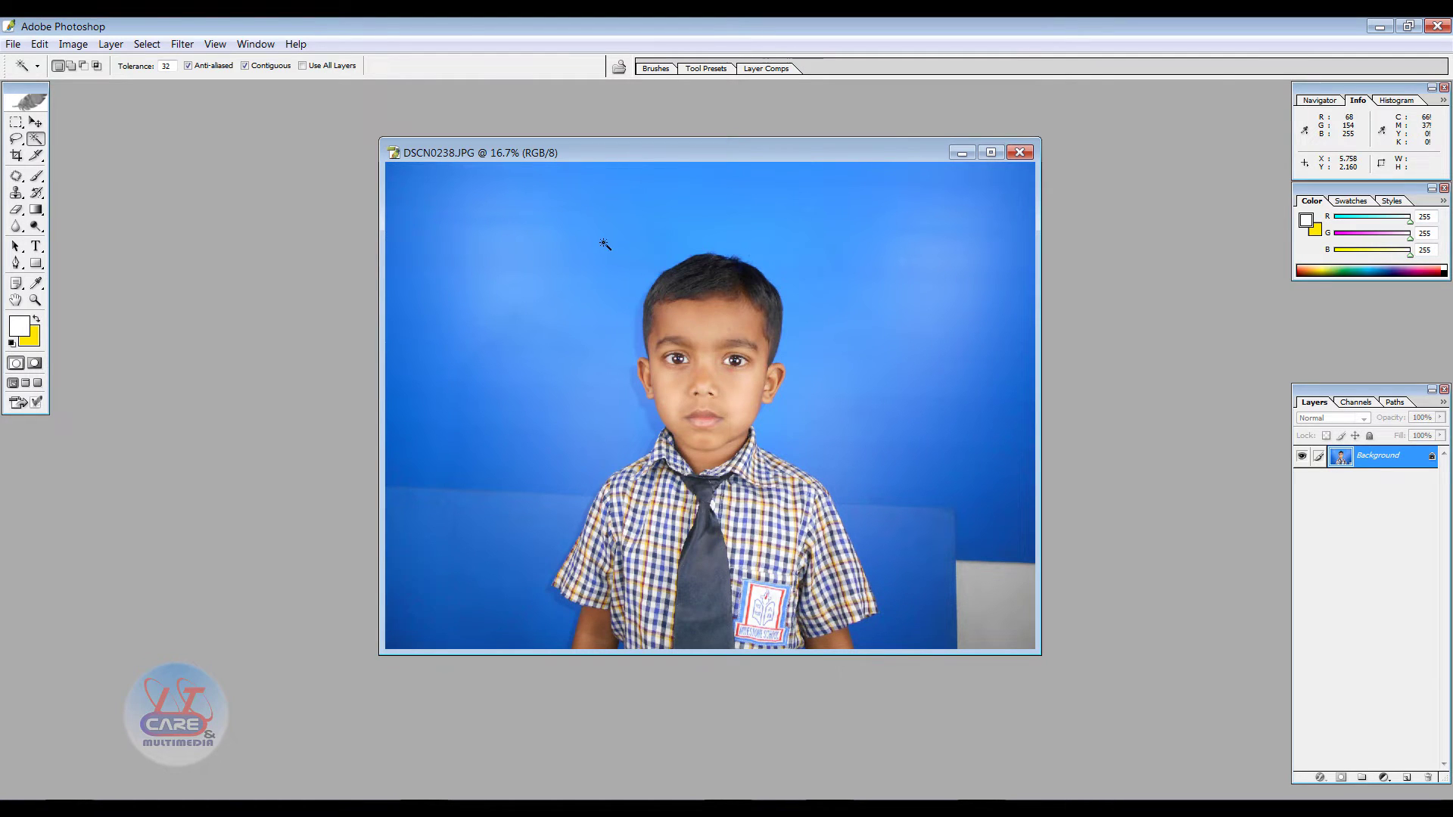
pyautogui.doubleClick(609, 156)
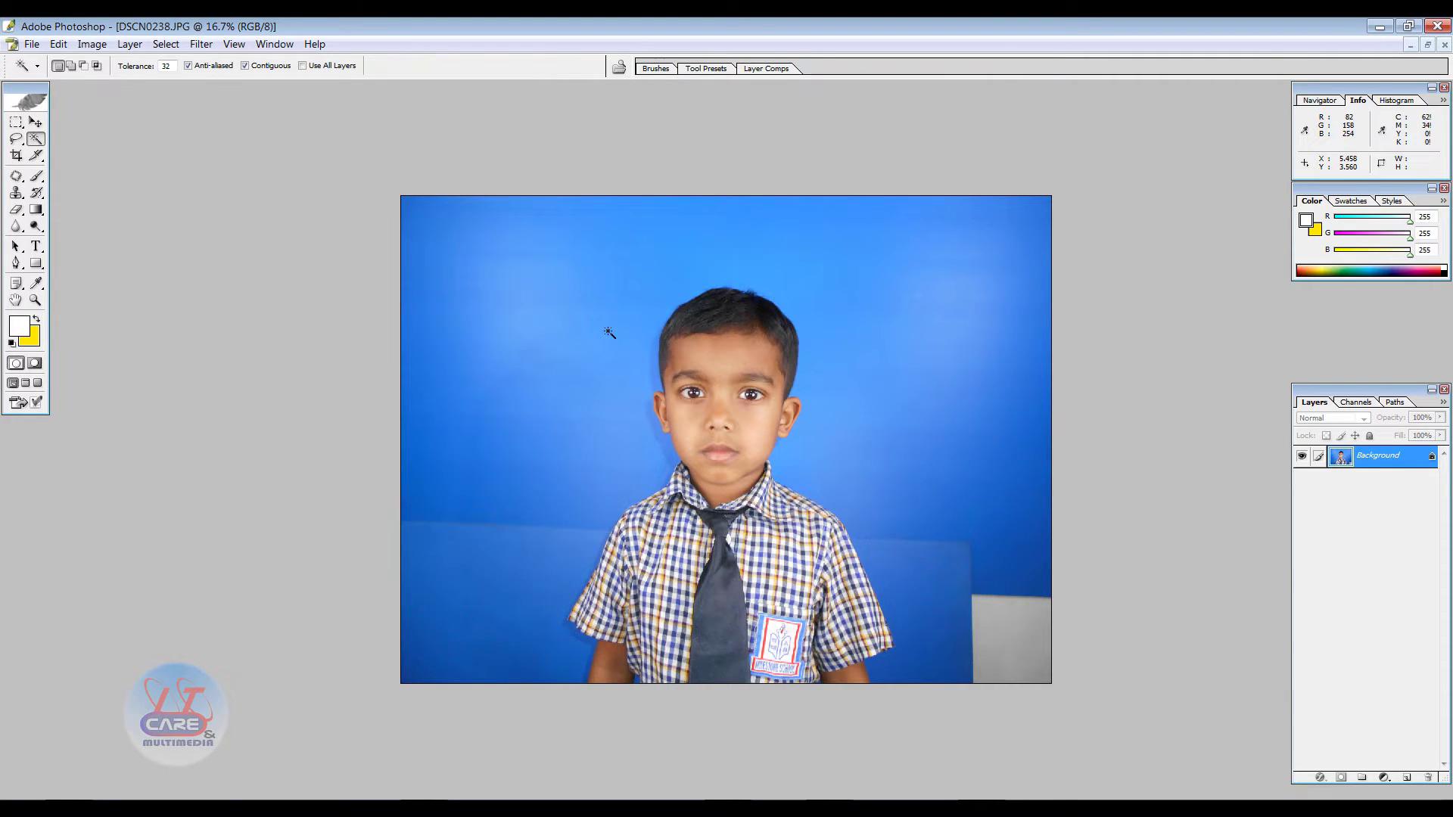
pyautogui.hotkey('ctrl', '+')
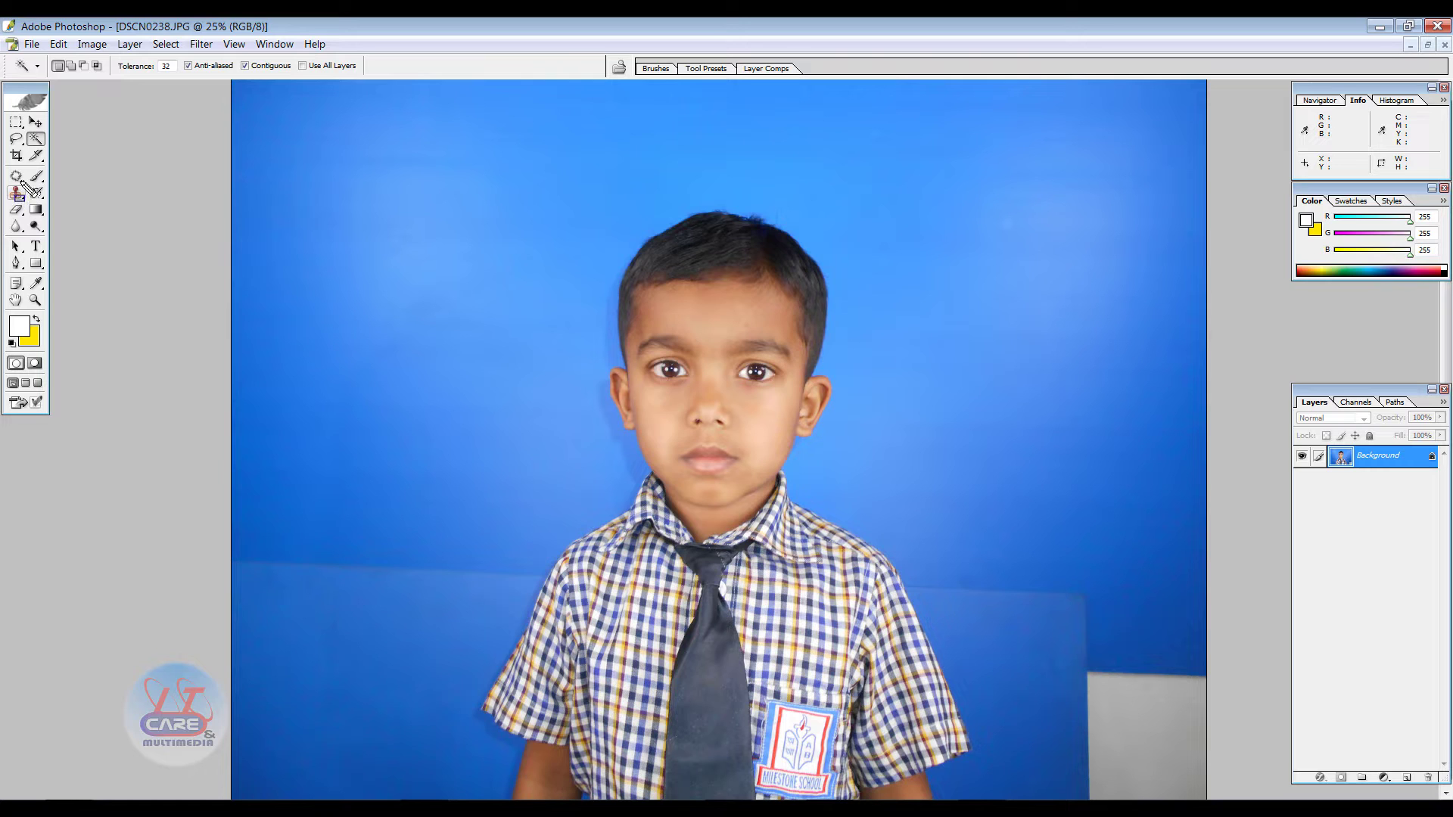
pyautogui.moveTo(2, 122); pyautogui.dragTo(73, 243)
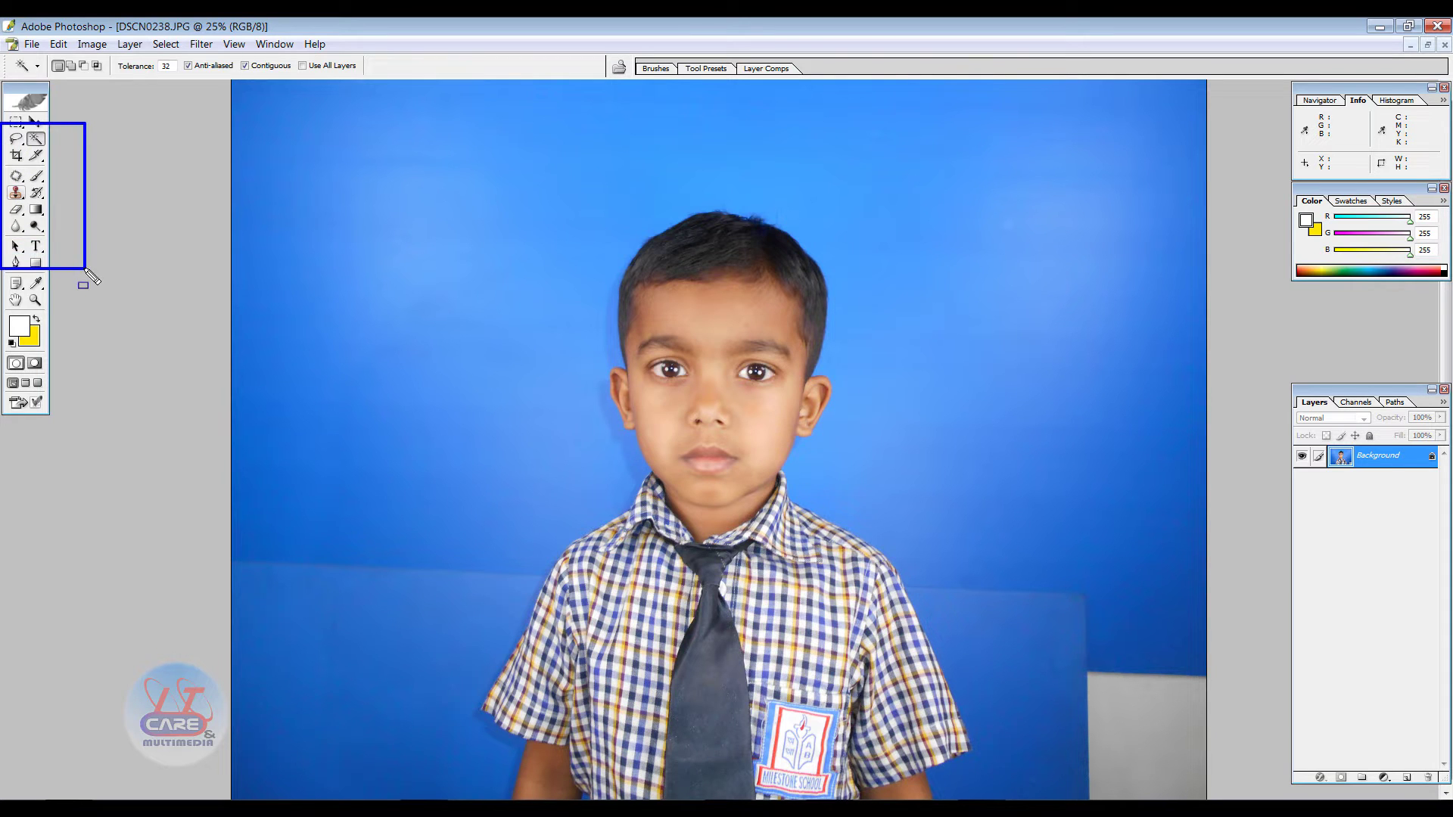
pyautogui.press('Escape')
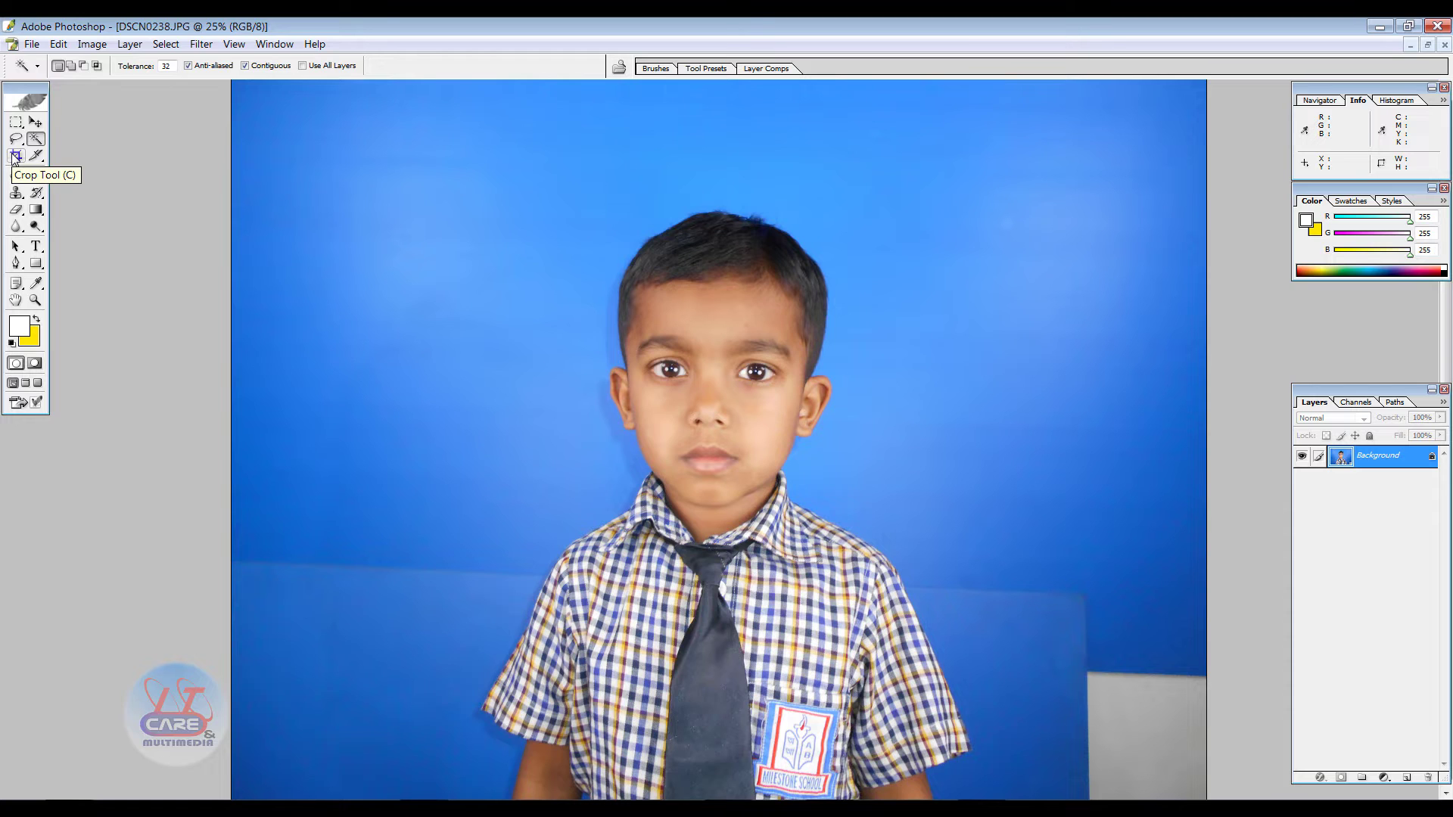
# Set the Crop tool to width 4 cm, height 5 cm and resolution 500 ppi
pyautogui.click(14, 156)
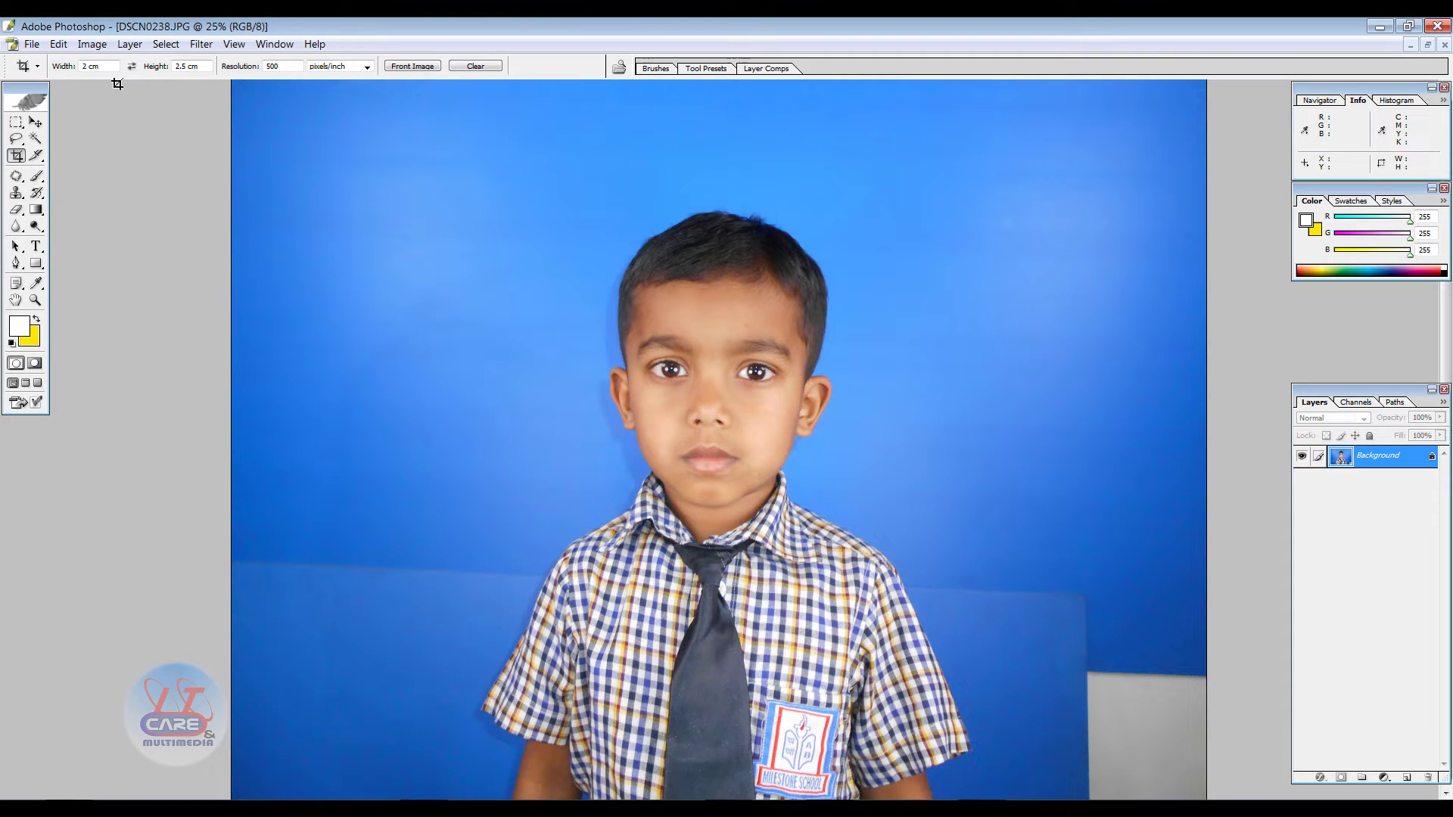
pyautogui.doubleClick(96, 65)
pyautogui.press('BackSpace')
pyautogui.write('cm')
pyautogui.press('Tab')
pyautogui.write('5c')
pyautogui.write('m')
pyautogui.press('Tab')
pyautogui.write('5')
# Fit the 4 × 5 cm crop box around the boy's head and shoulders and apply it
pyautogui.moveTo(436, 167); pyautogui.dragTo(1258, 774)
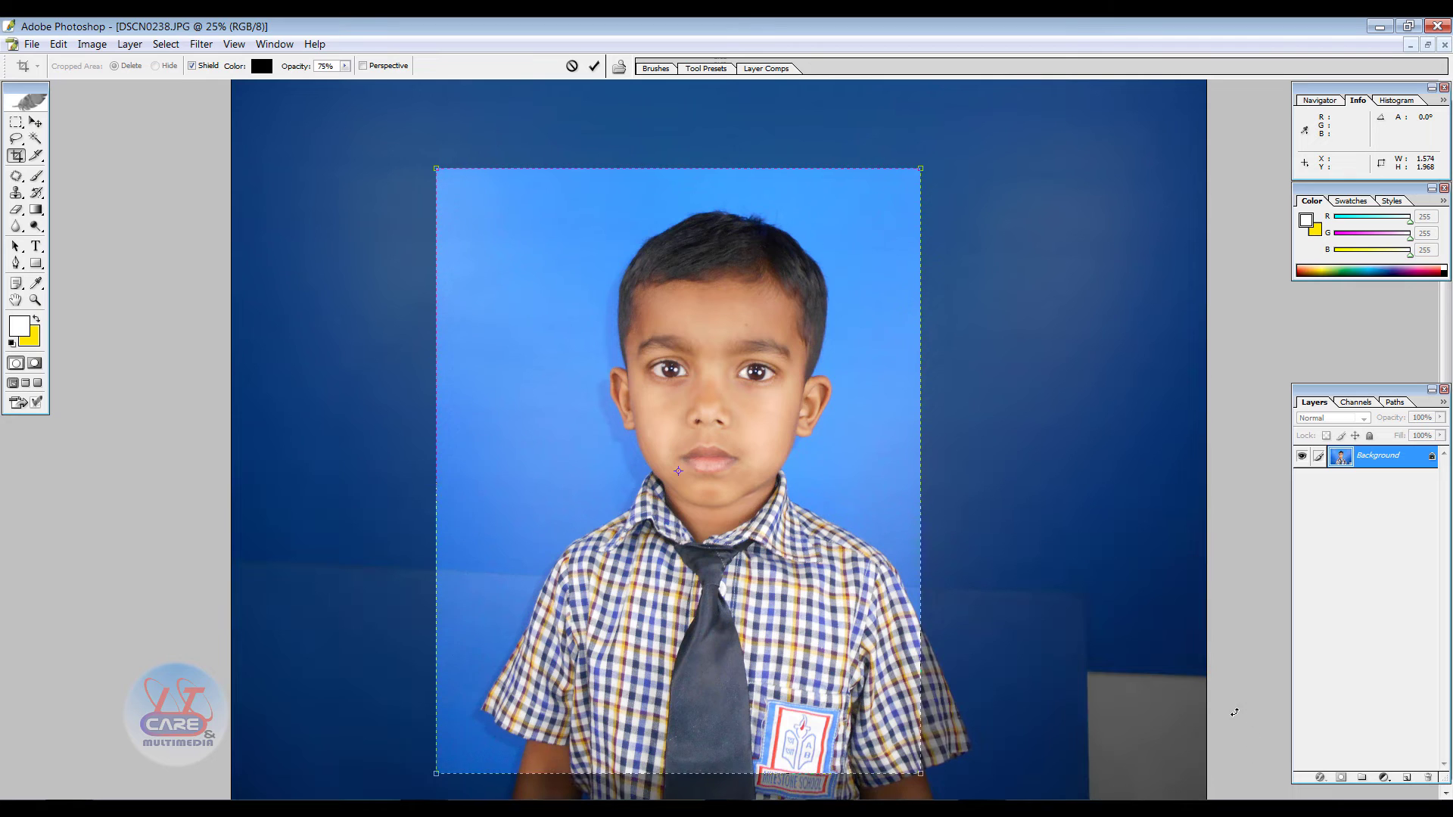
pyautogui.hotkey('shift', 'Right')
pyautogui.hotkey('shift', 'Right')
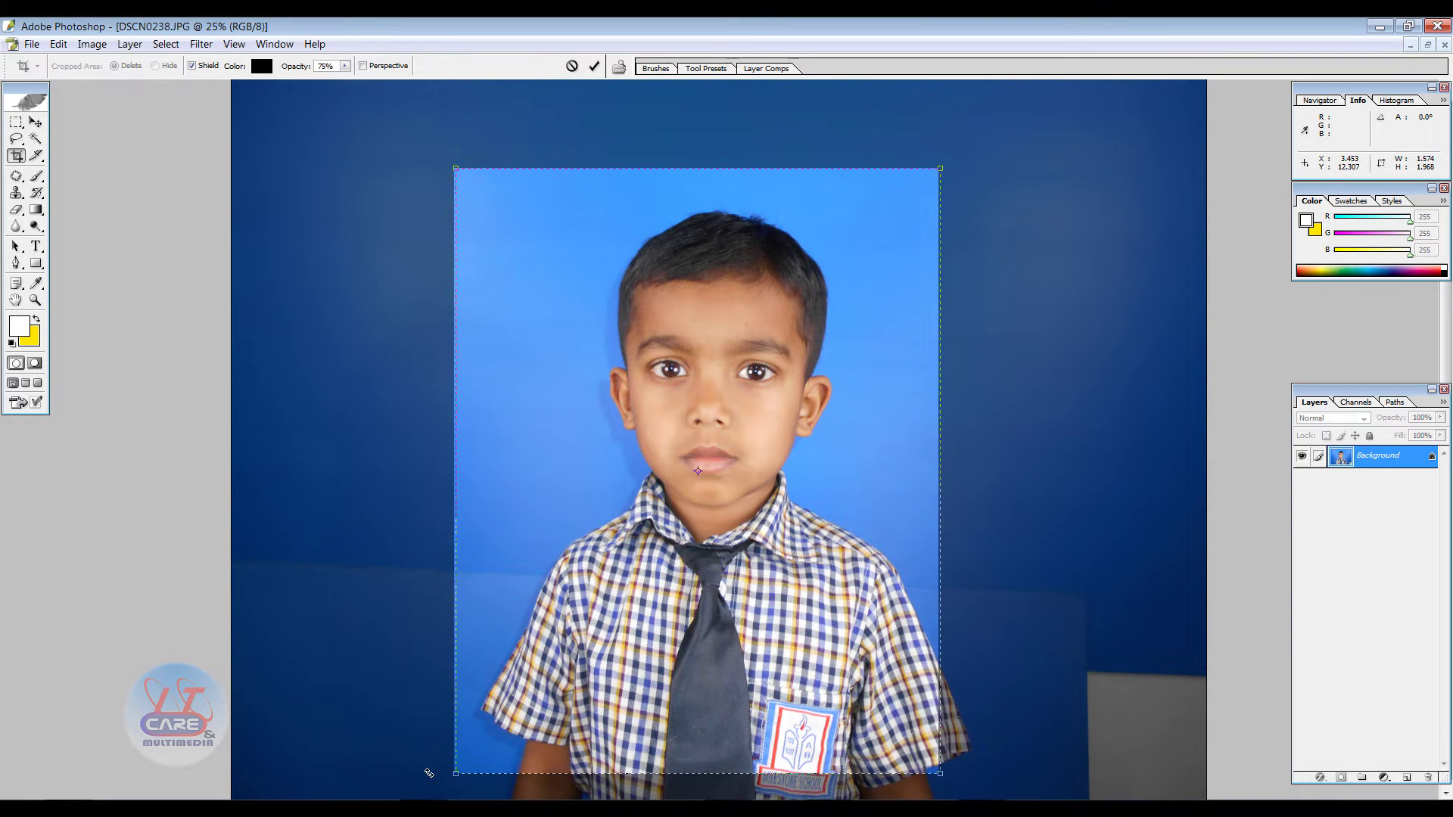
pyautogui.hotkey('shift', 'Right')
pyautogui.moveTo(456, 775); pyautogui.dragTo(531, 685)
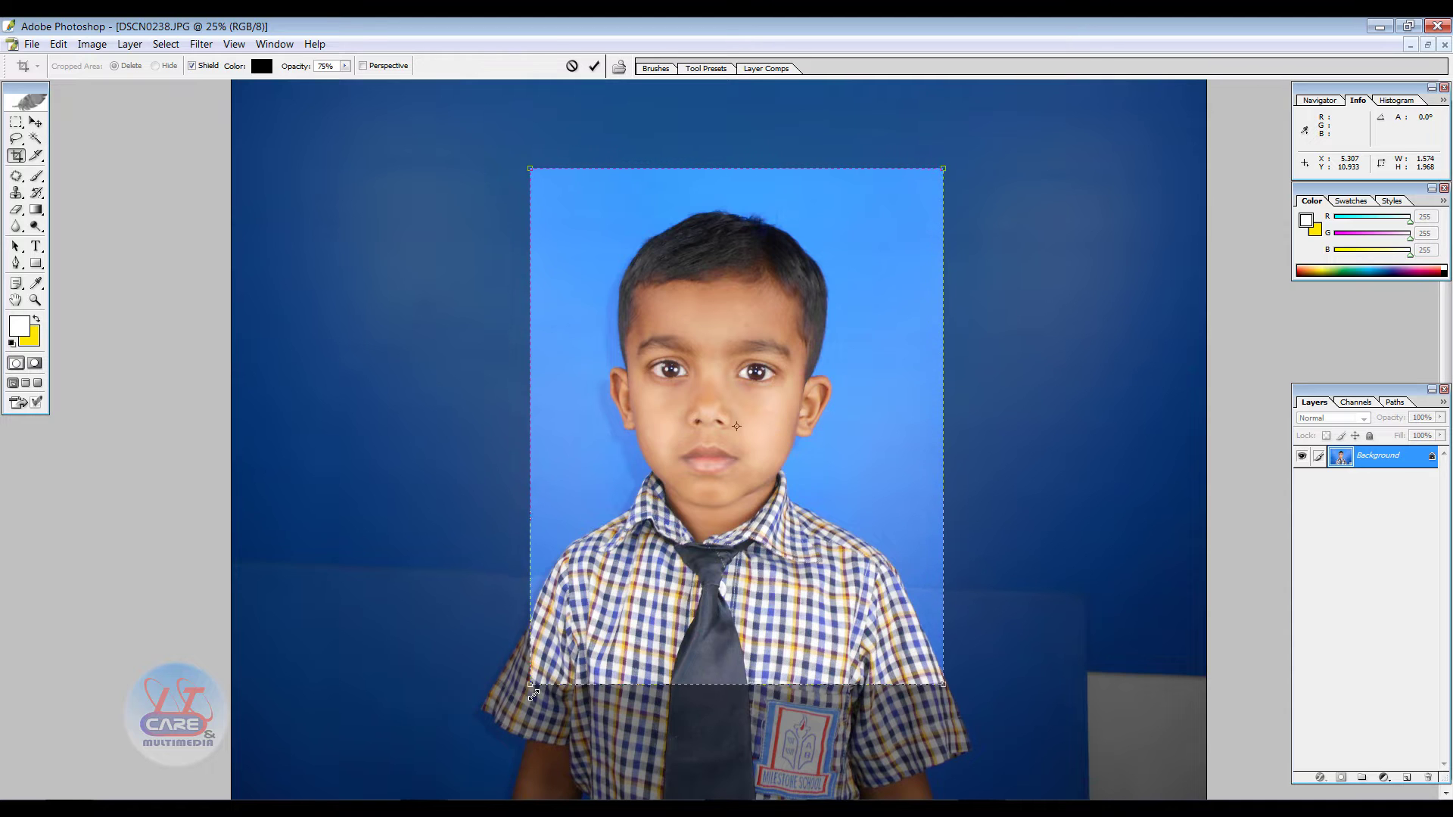
pyautogui.hotkey('shift', 'Left')
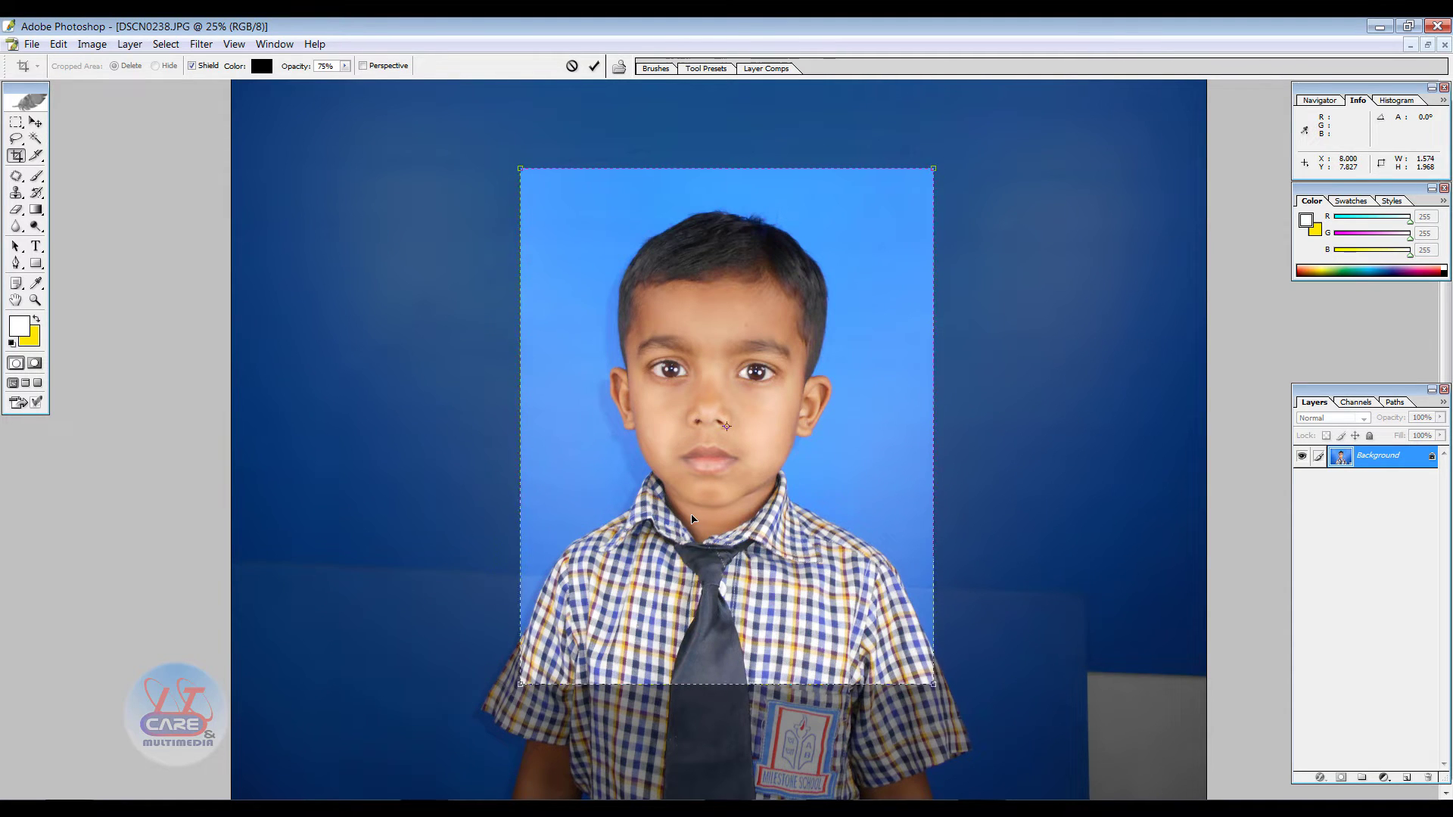
pyautogui.hotkey('shift', 'Left')
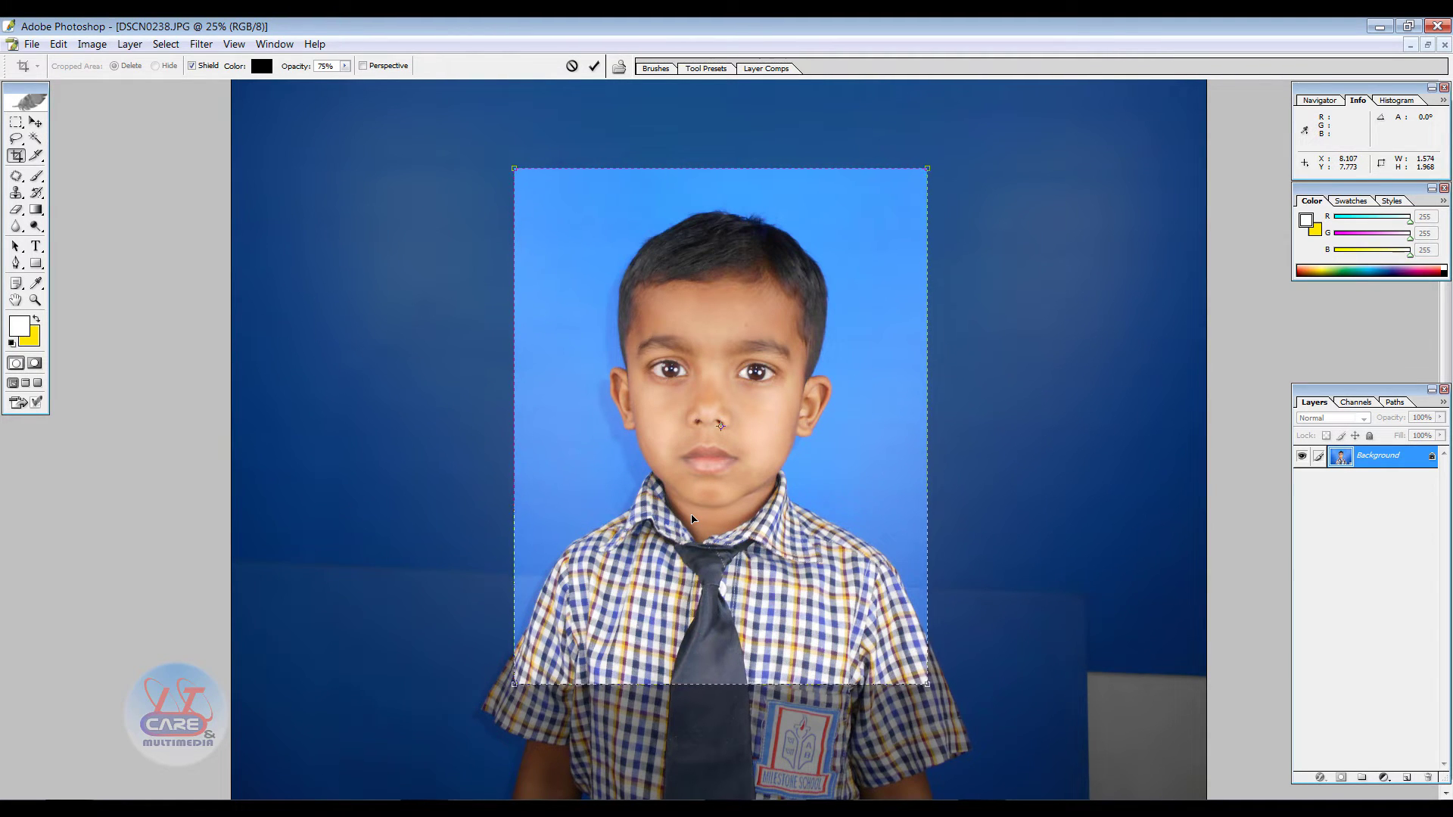
pyautogui.hotkey('shift', 'Down')
pyautogui.hotkey('shift', 'Down')
pyautogui.hotkey('shift', 'Down')
pyautogui.hotkey('shift', 'Down')
pyautogui.hotkey('shift', 'Down')
pyautogui.hotkey('shift', 'Down')
pyautogui.hotkey('shift', 'Down')
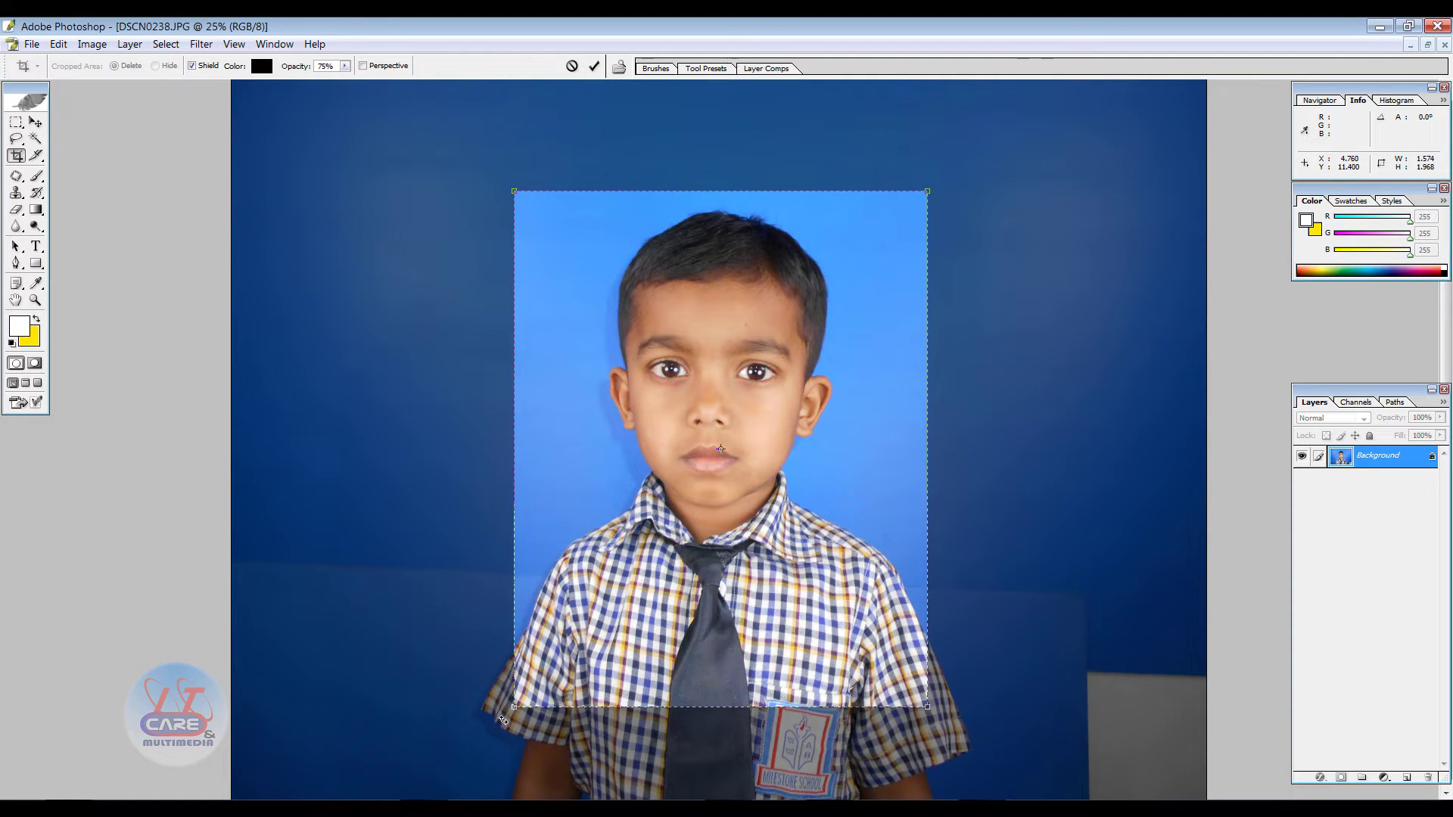
pyautogui.moveTo(509, 711); pyautogui.dragTo(469, 760)
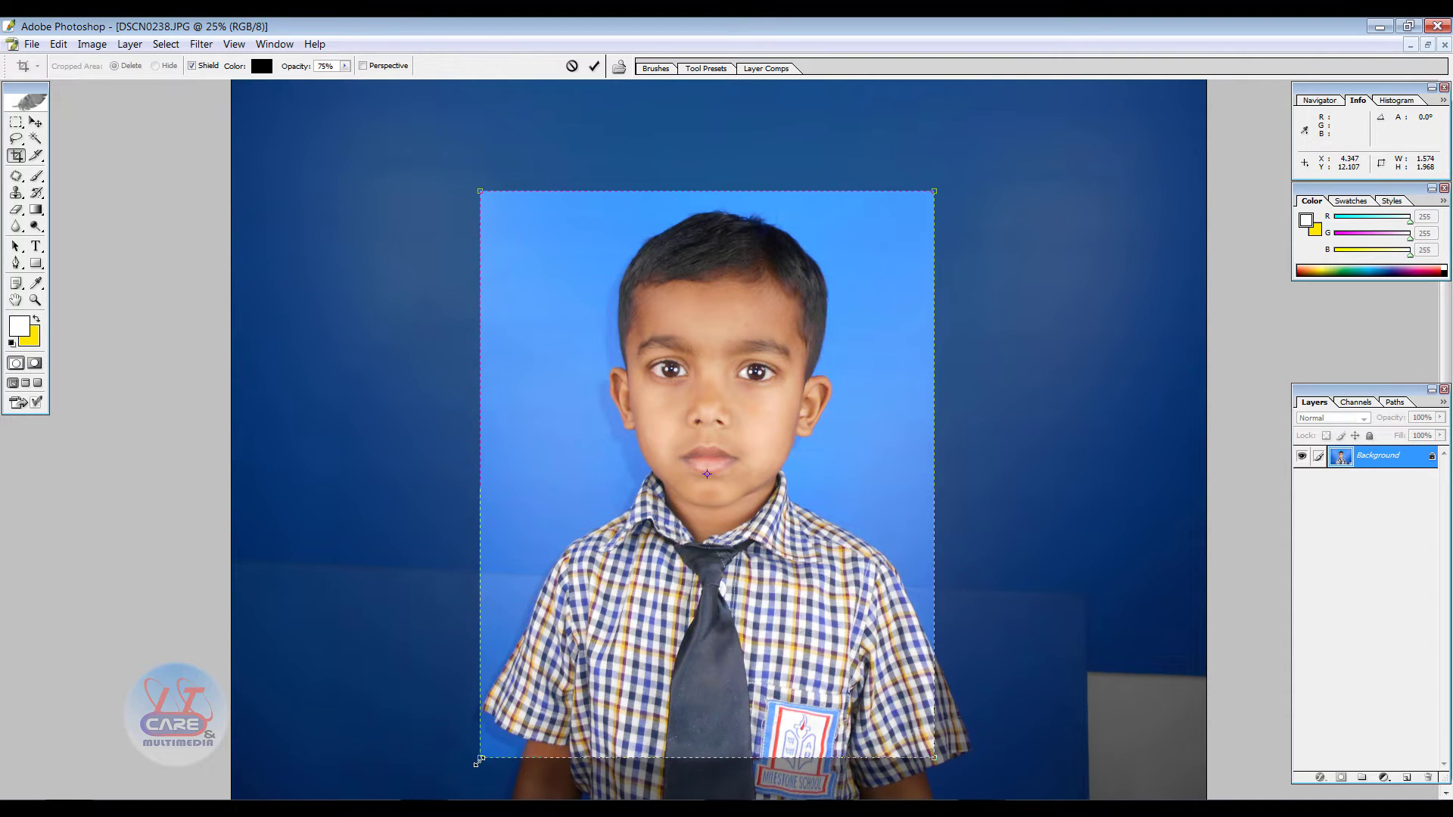
pyautogui.moveTo(480, 757)
pyautogui.mouseDown()
pyautogui.moveTo(522, 705)
pyautogui.moveTo(521, 717)
pyautogui.mouseUp()
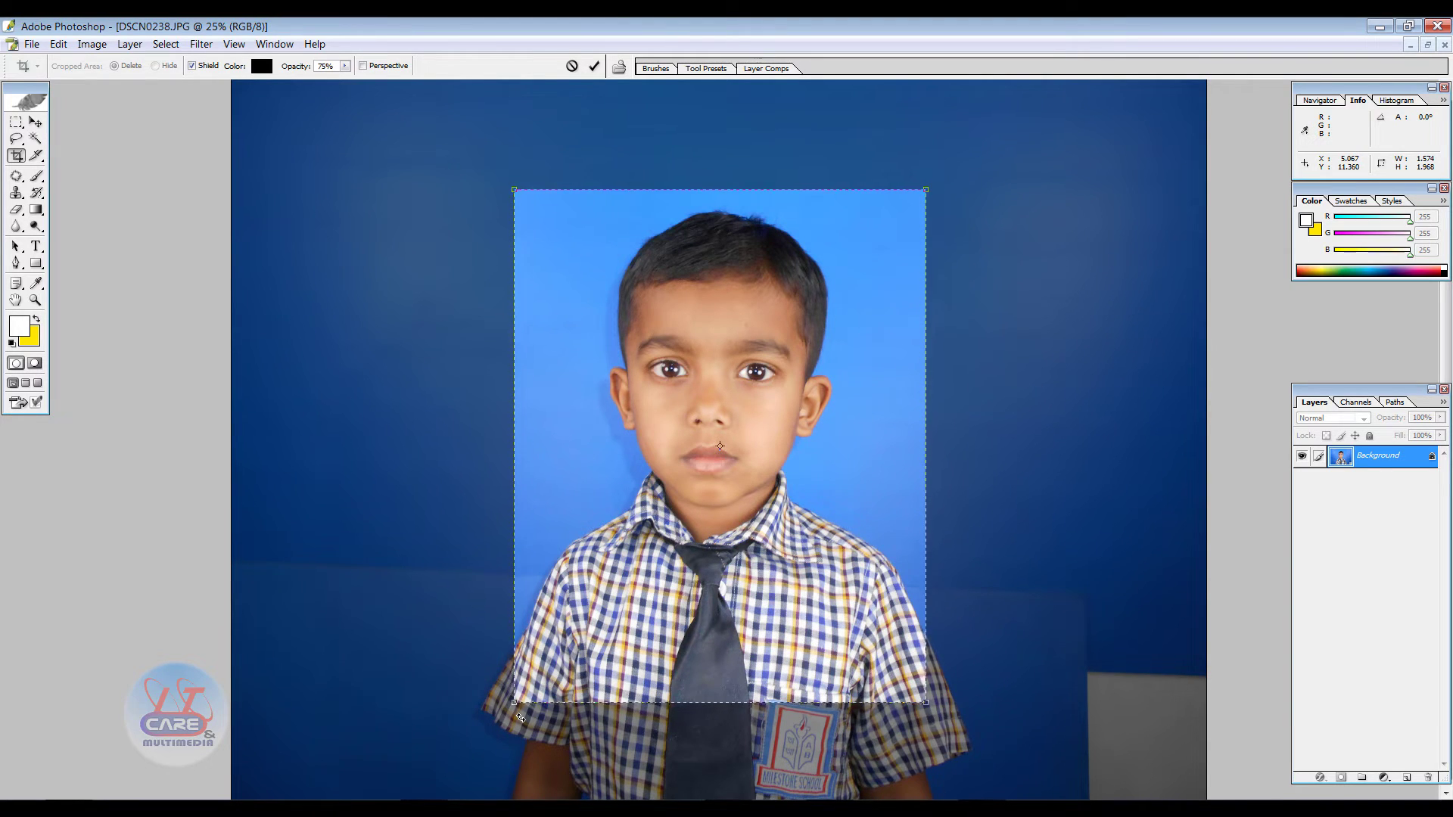
pyautogui.press('Return')
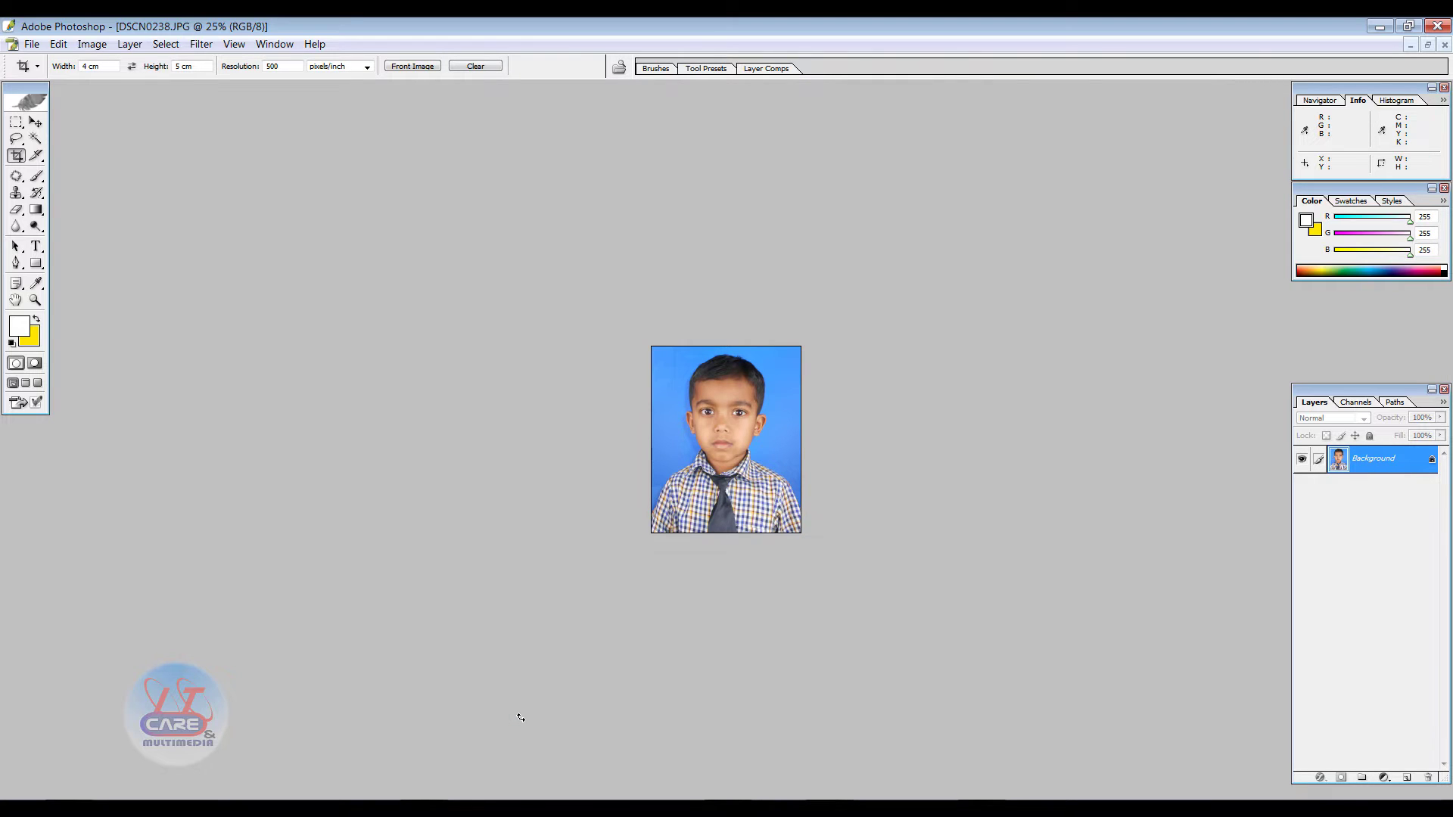
# Zoom the cropped portrait in and out, then cycle screen modes back to standard window
pyautogui.hotkey('ctrl', '+')
pyautogui.hotkey('ctrl', '+')
pyautogui.hotkey('ctrl', '+')
pyautogui.hotkey('ctrl', '+')
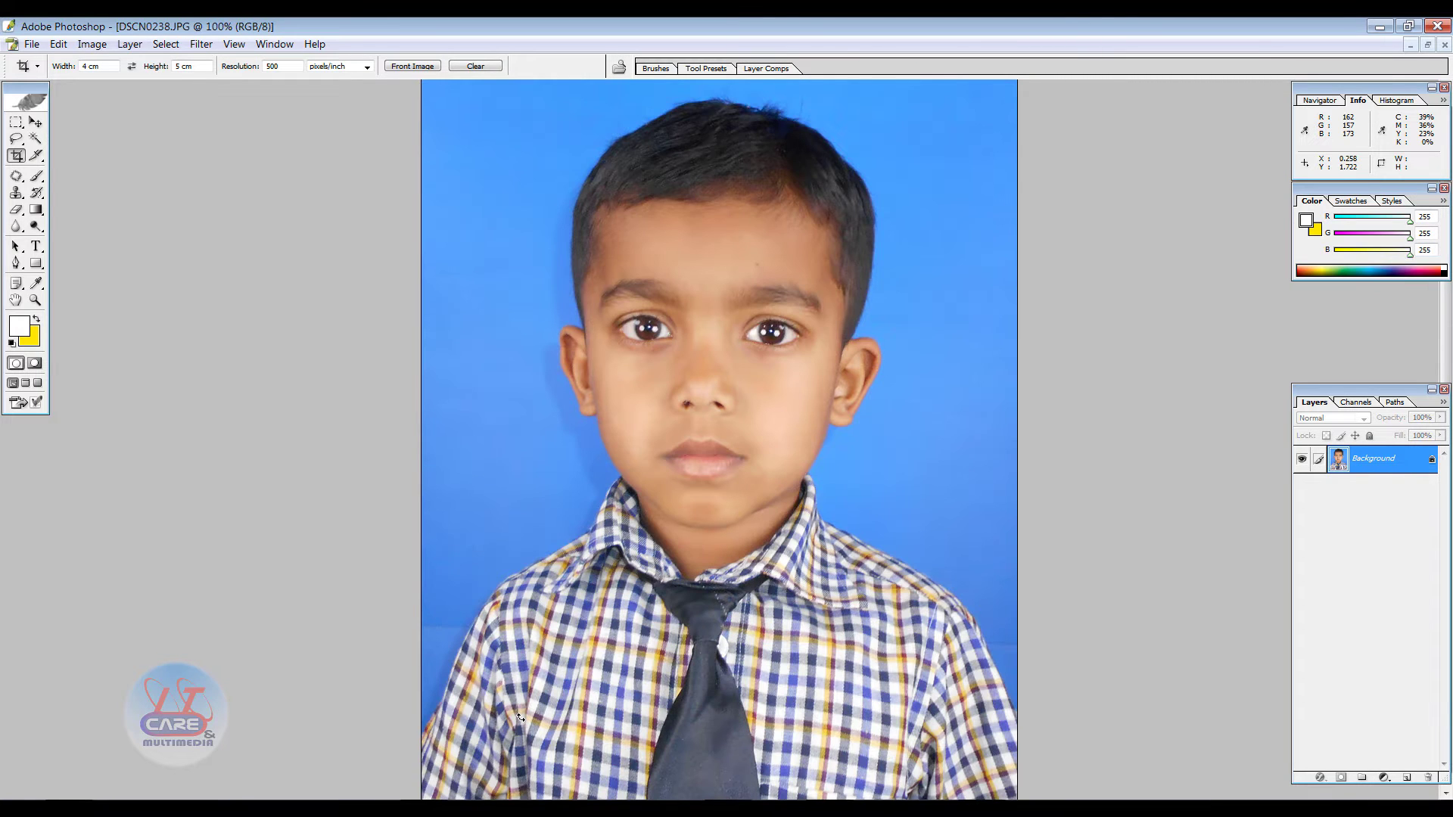
pyautogui.hotkey('ctrl', '-')
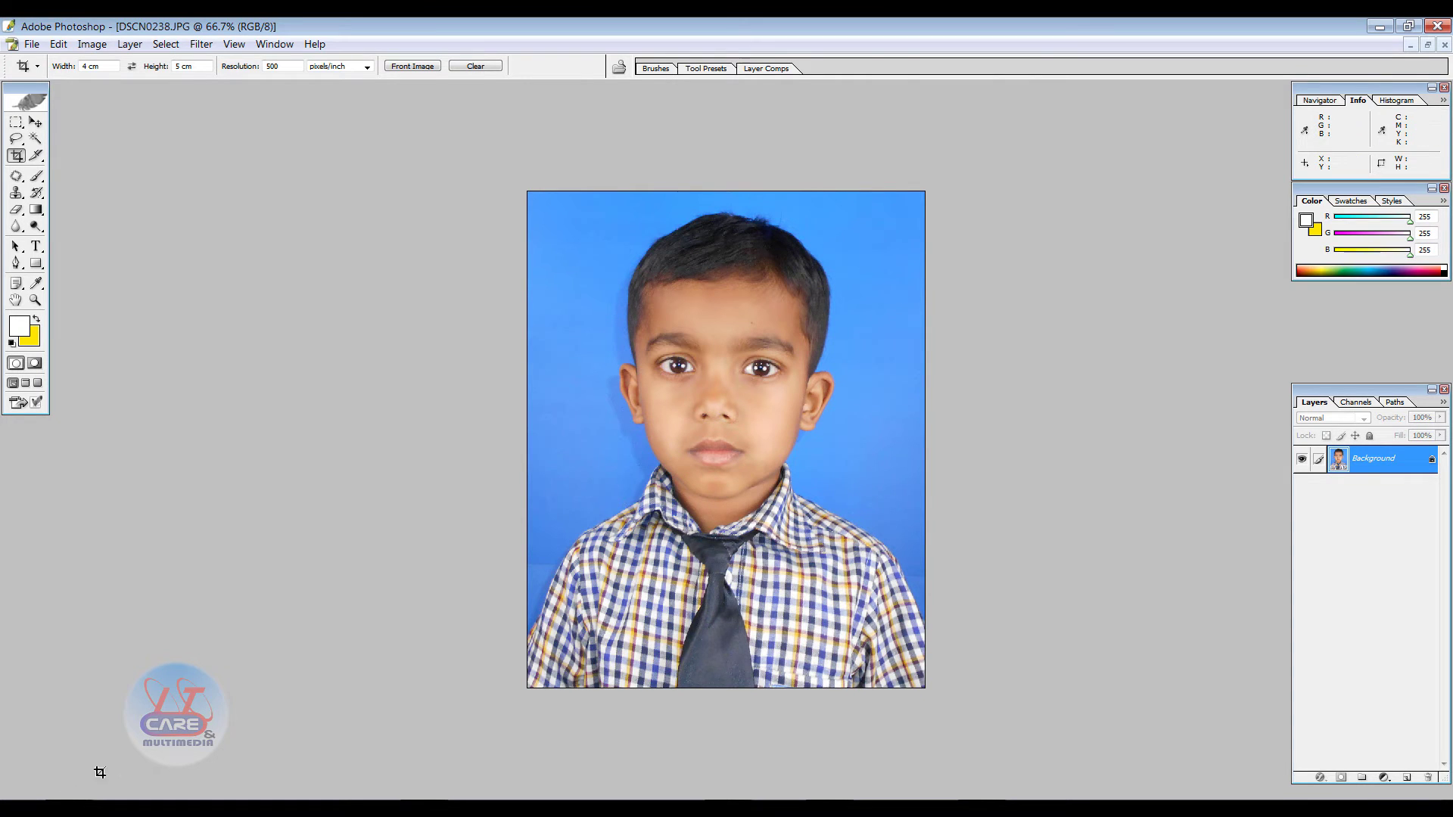
pyautogui.press('f')
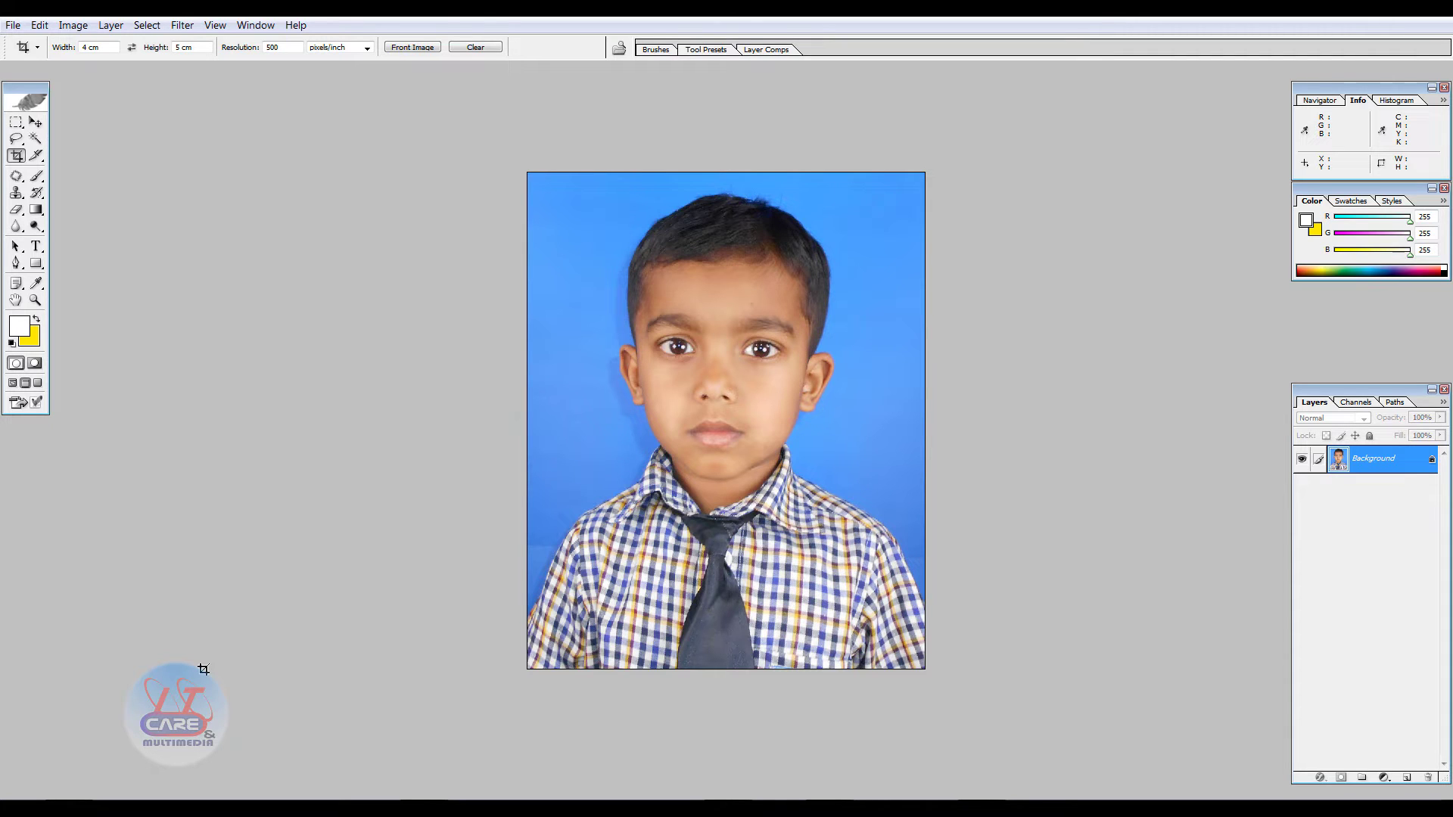
pyautogui.press('f')
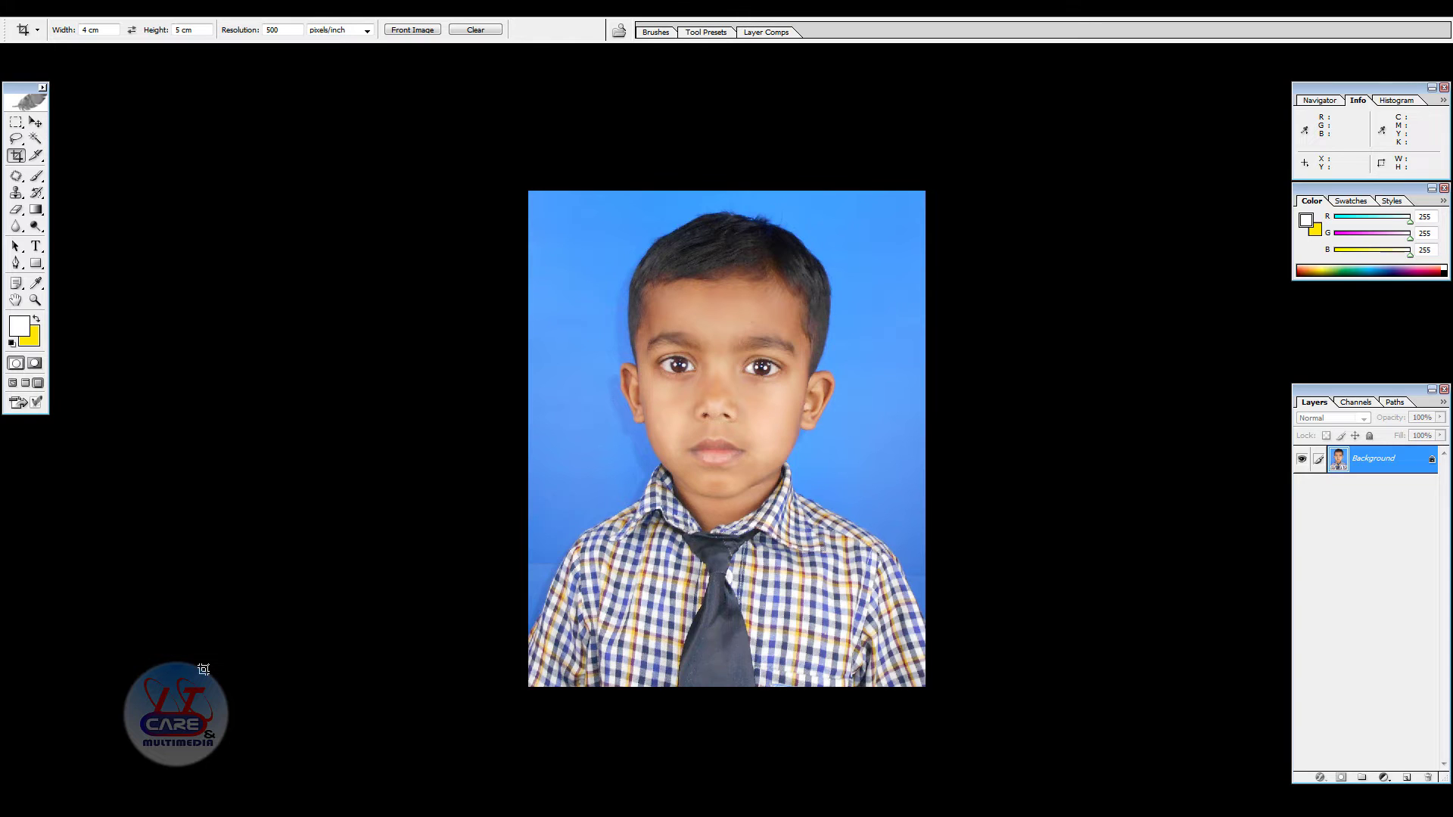
pyautogui.press('f')
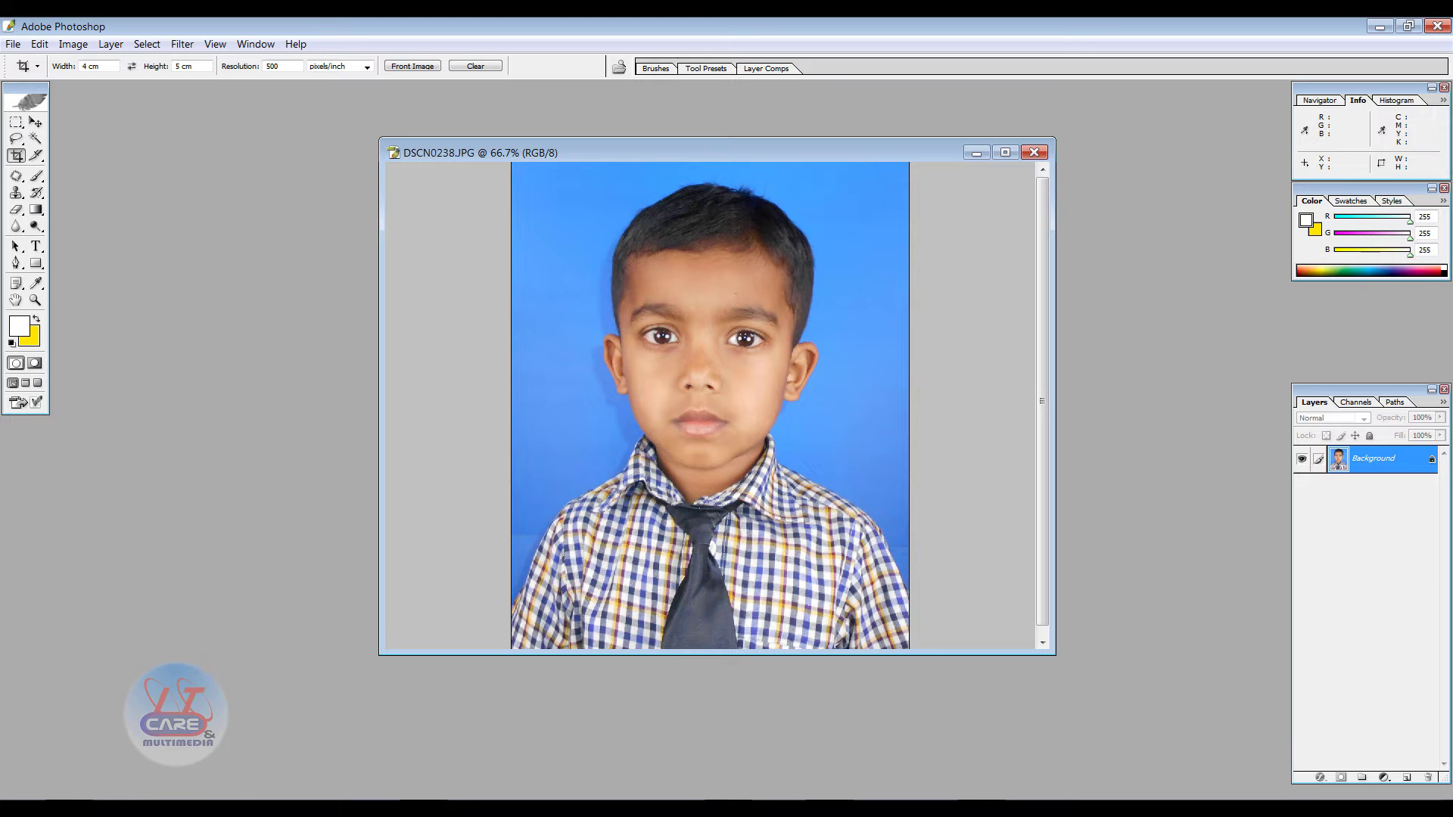
# Create a new A4 (210 × 297 mm) document at 500 pixels/inch
pyautogui.click(12, 44)
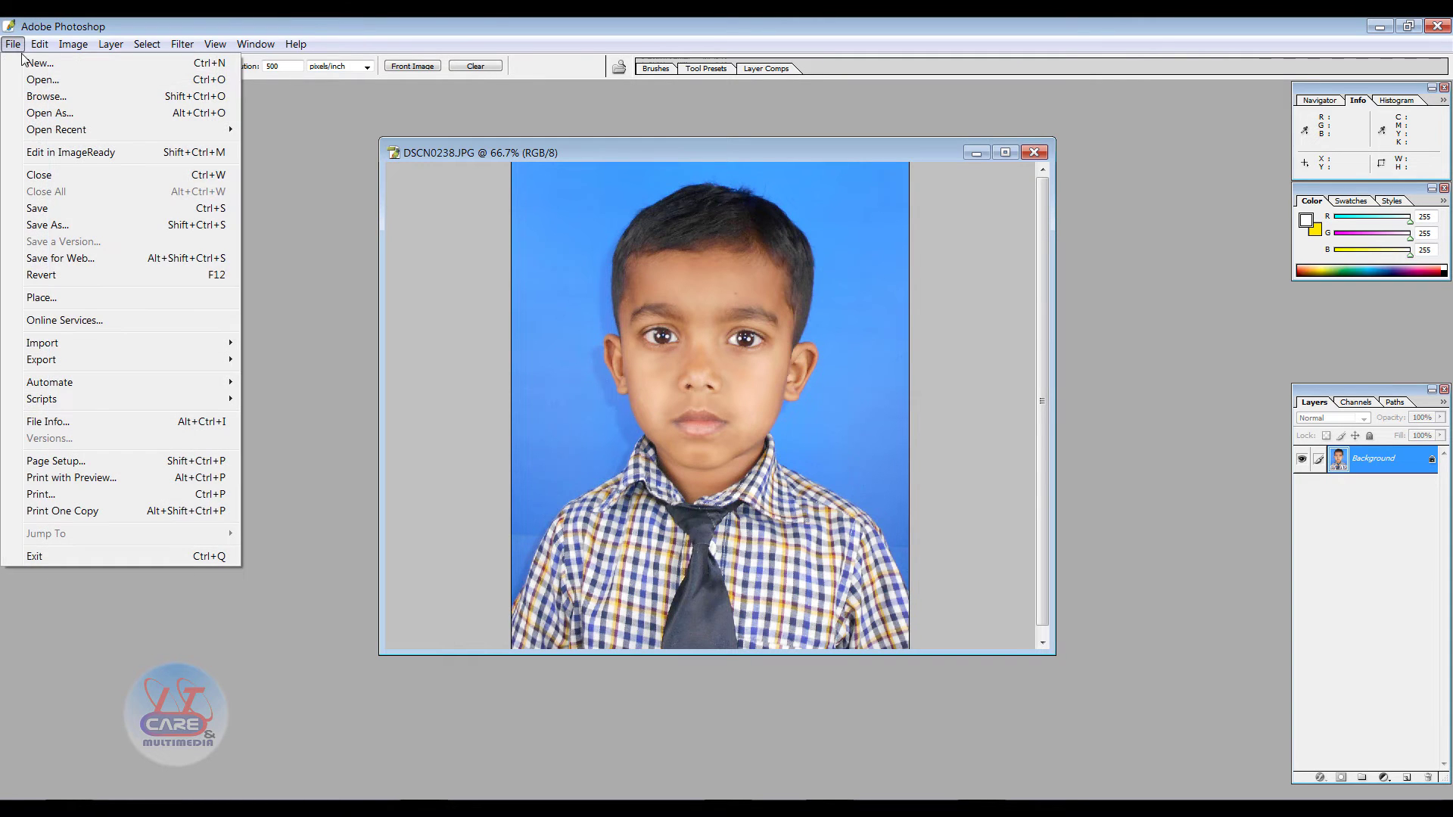
pyautogui.click(29, 65)
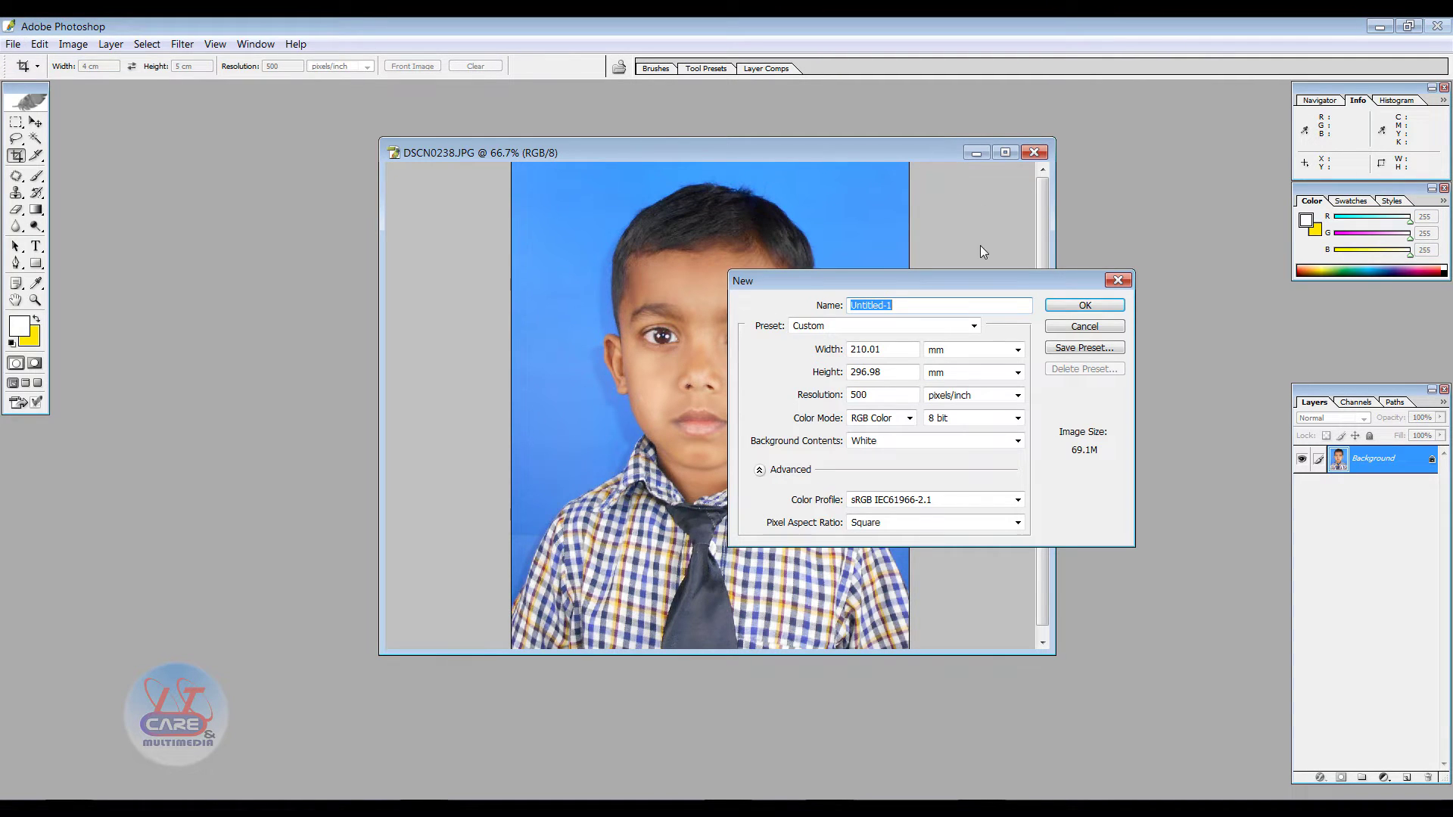
pyautogui.click(905, 330)
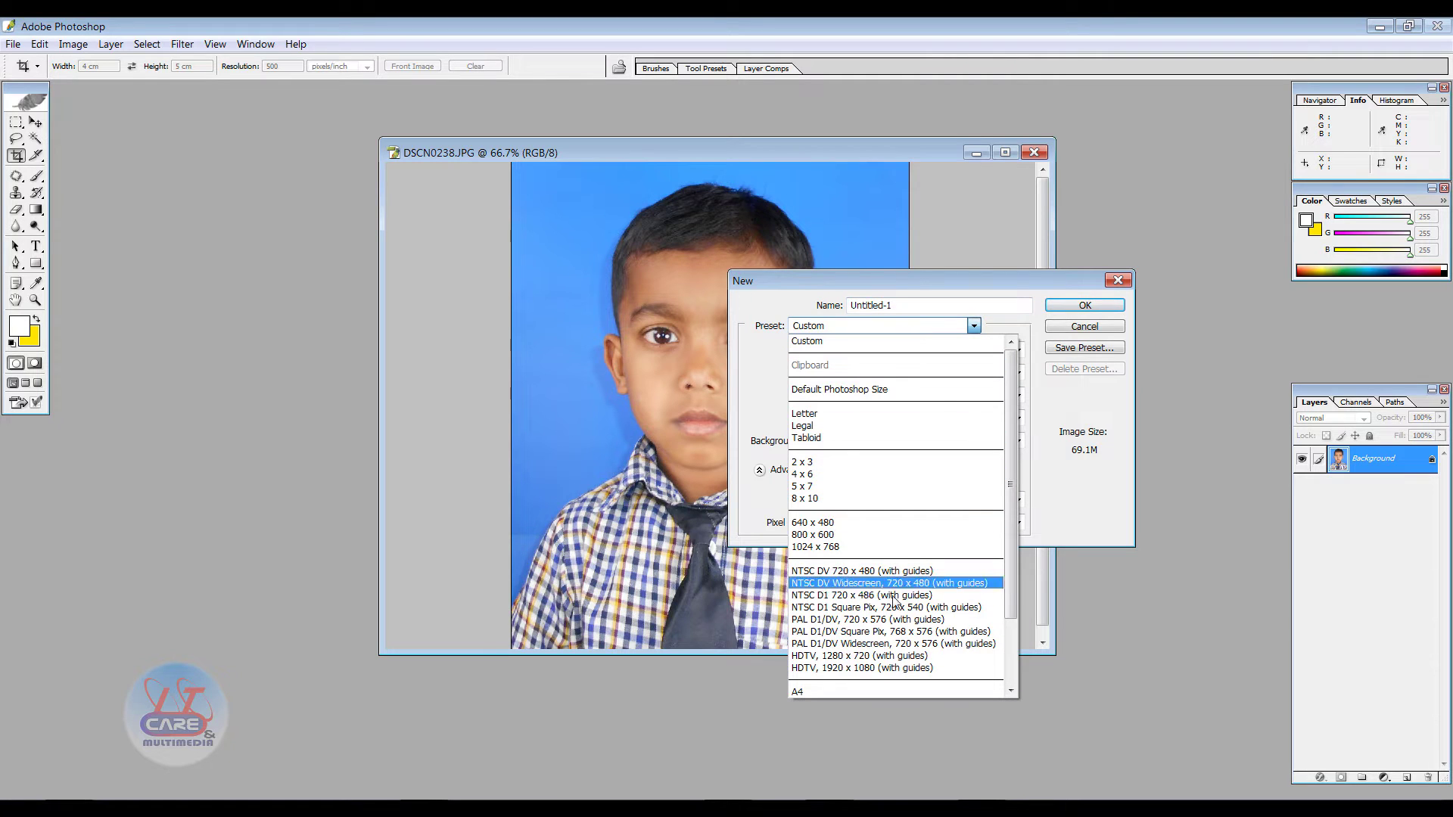
pyautogui.click(898, 692)
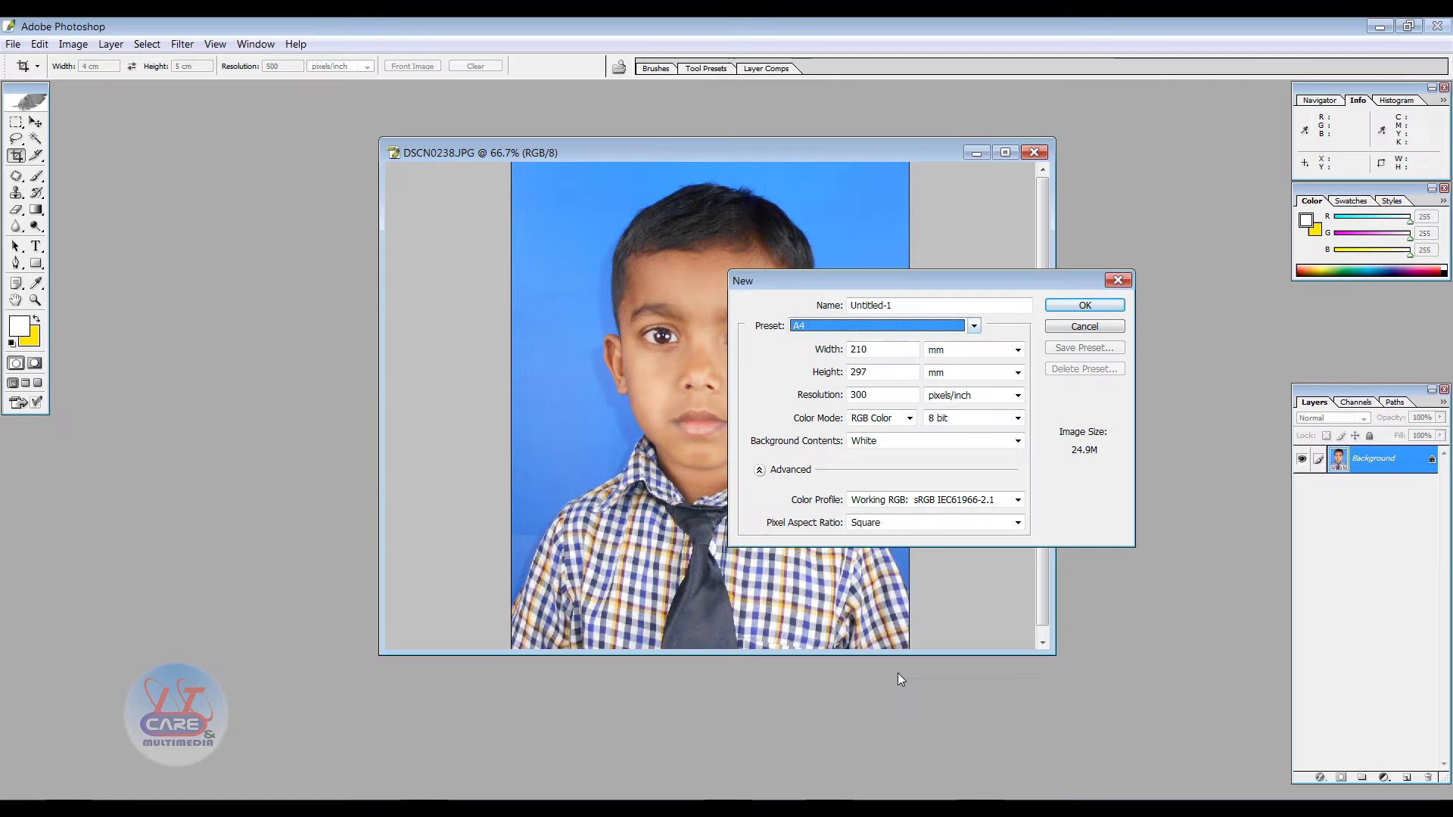
pyautogui.doubleClick(893, 394)
pyautogui.click(893, 395)
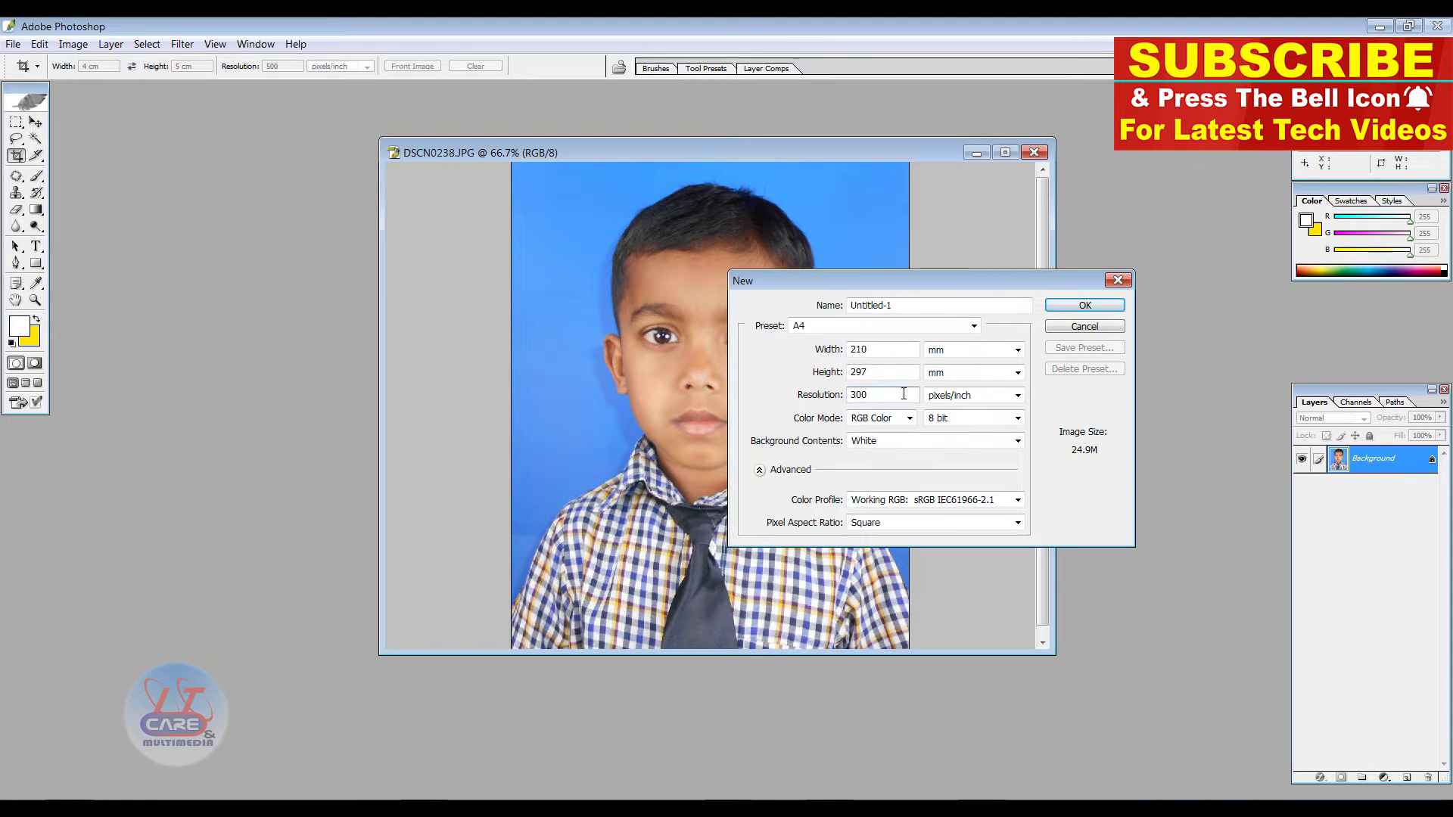
pyautogui.moveTo(903, 394); pyautogui.dragTo(813, 397)
pyautogui.write('50')
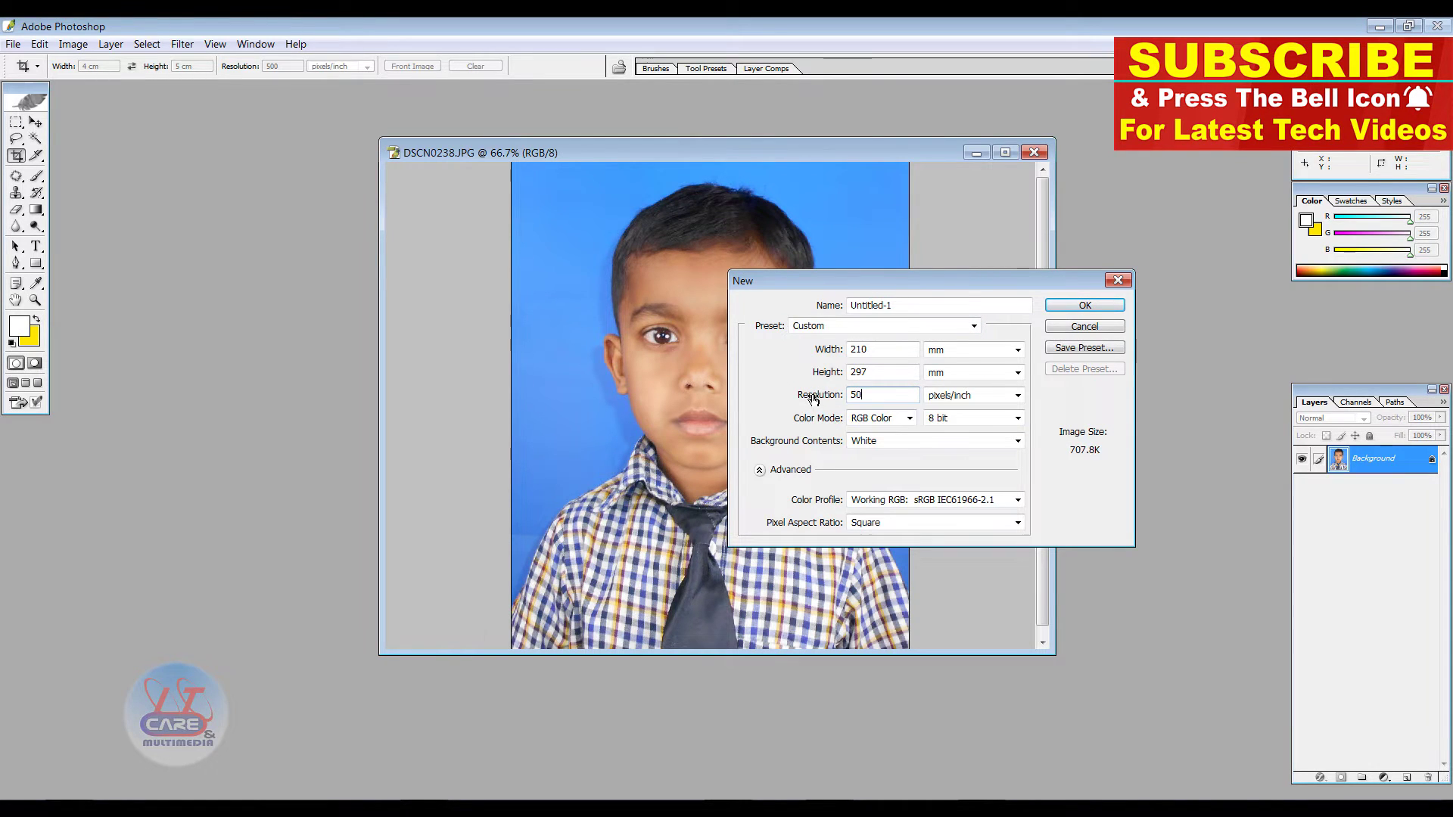
pyautogui.write('0')
pyautogui.press('Return')
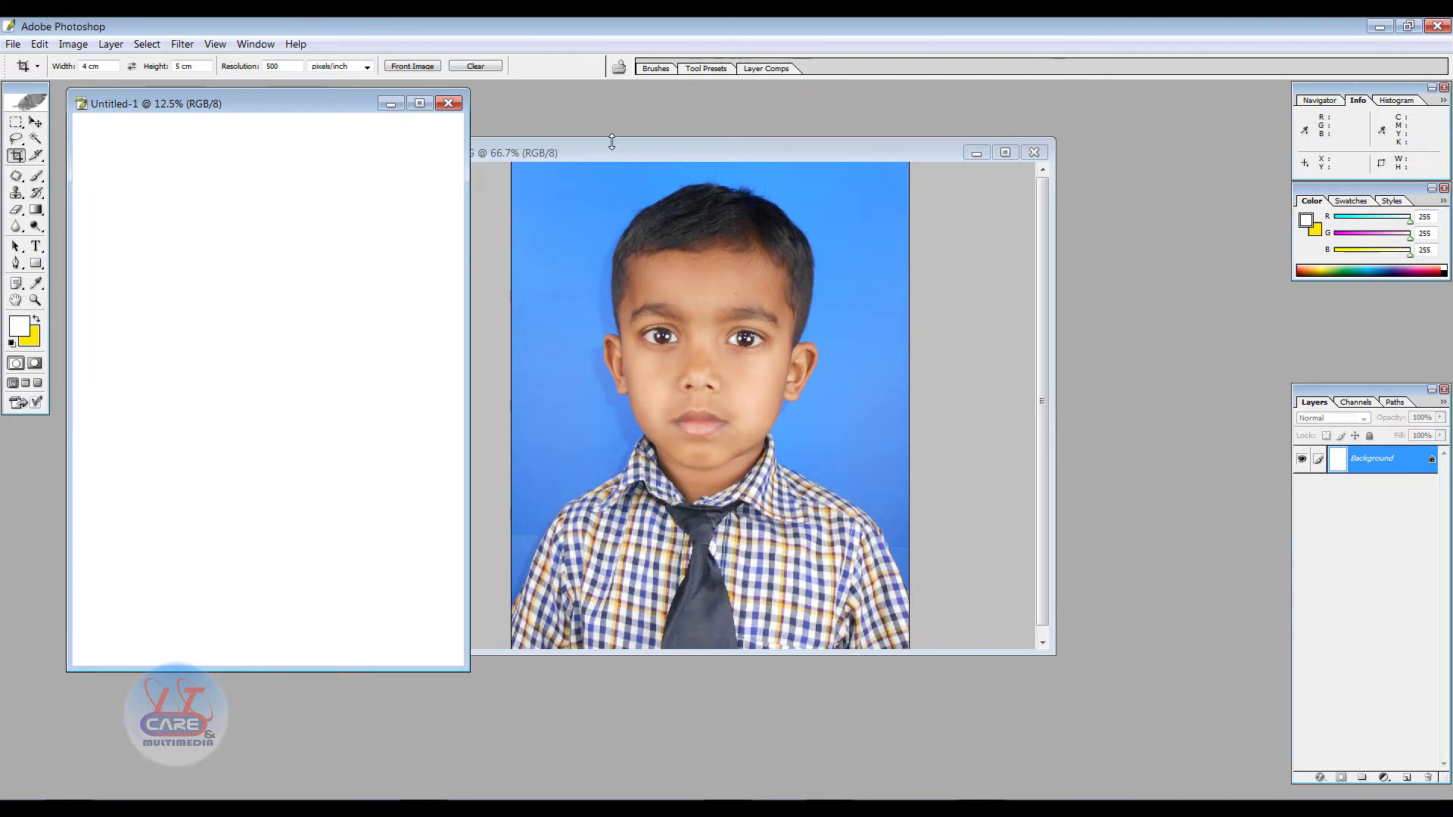
# Move the cropped portrait onto Untitled-1 and place it at the page's top-left corner
pyautogui.moveTo(612, 154); pyautogui.dragTo(668, 156)
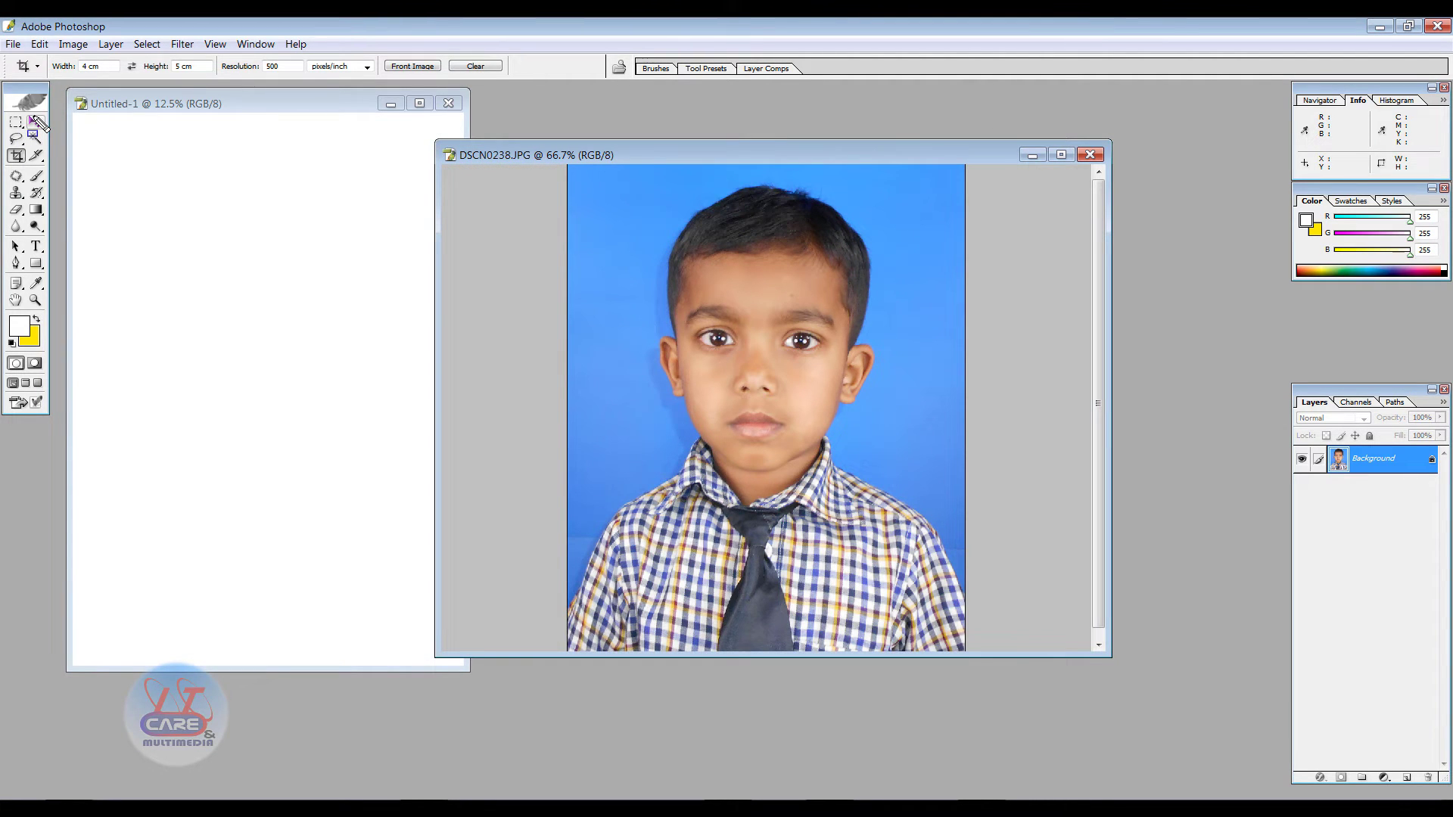
pyautogui.click(33, 119)
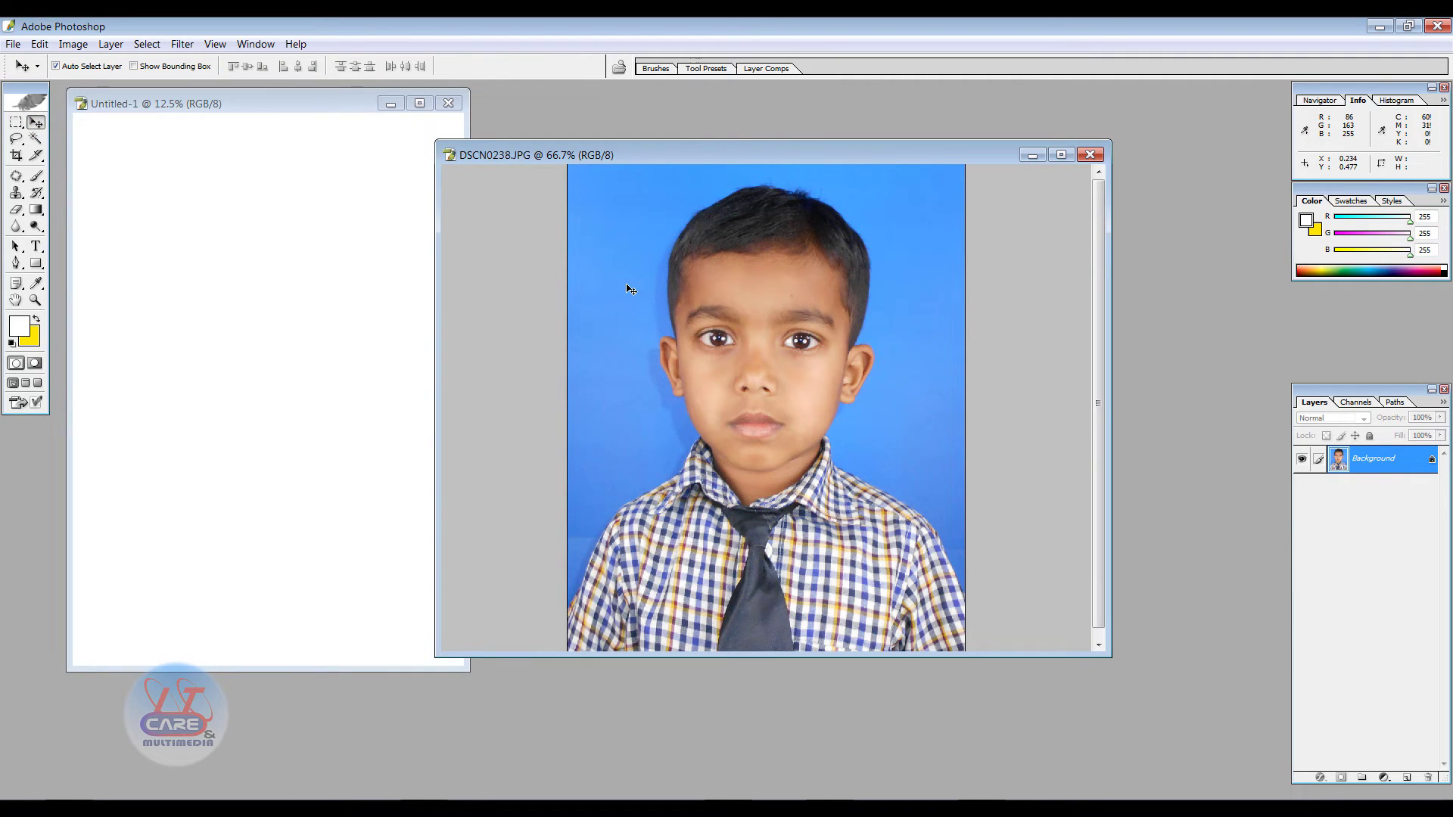
pyautogui.moveTo(626, 288); pyautogui.dragTo(215, 230)
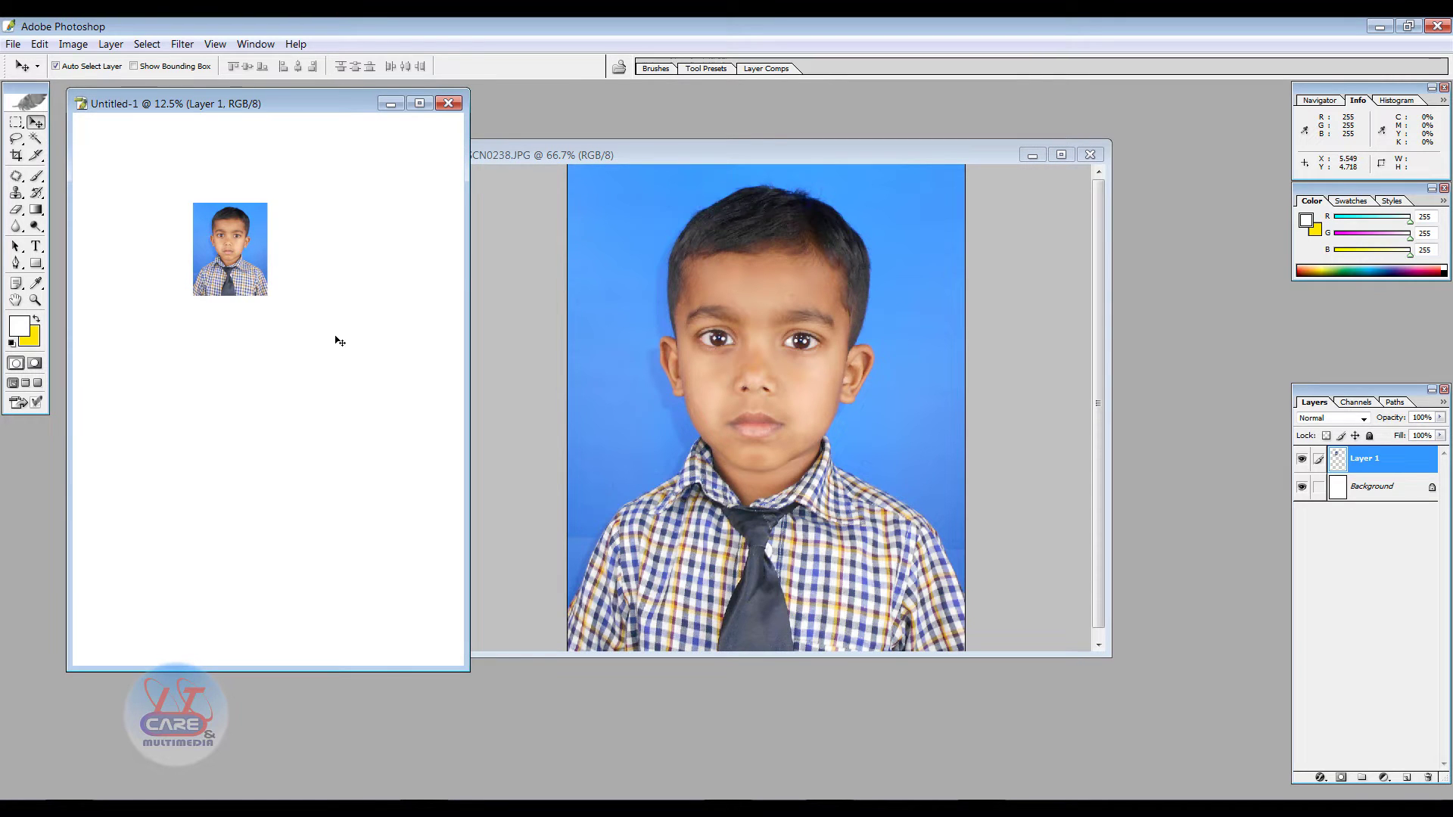
pyautogui.click(277, 338)
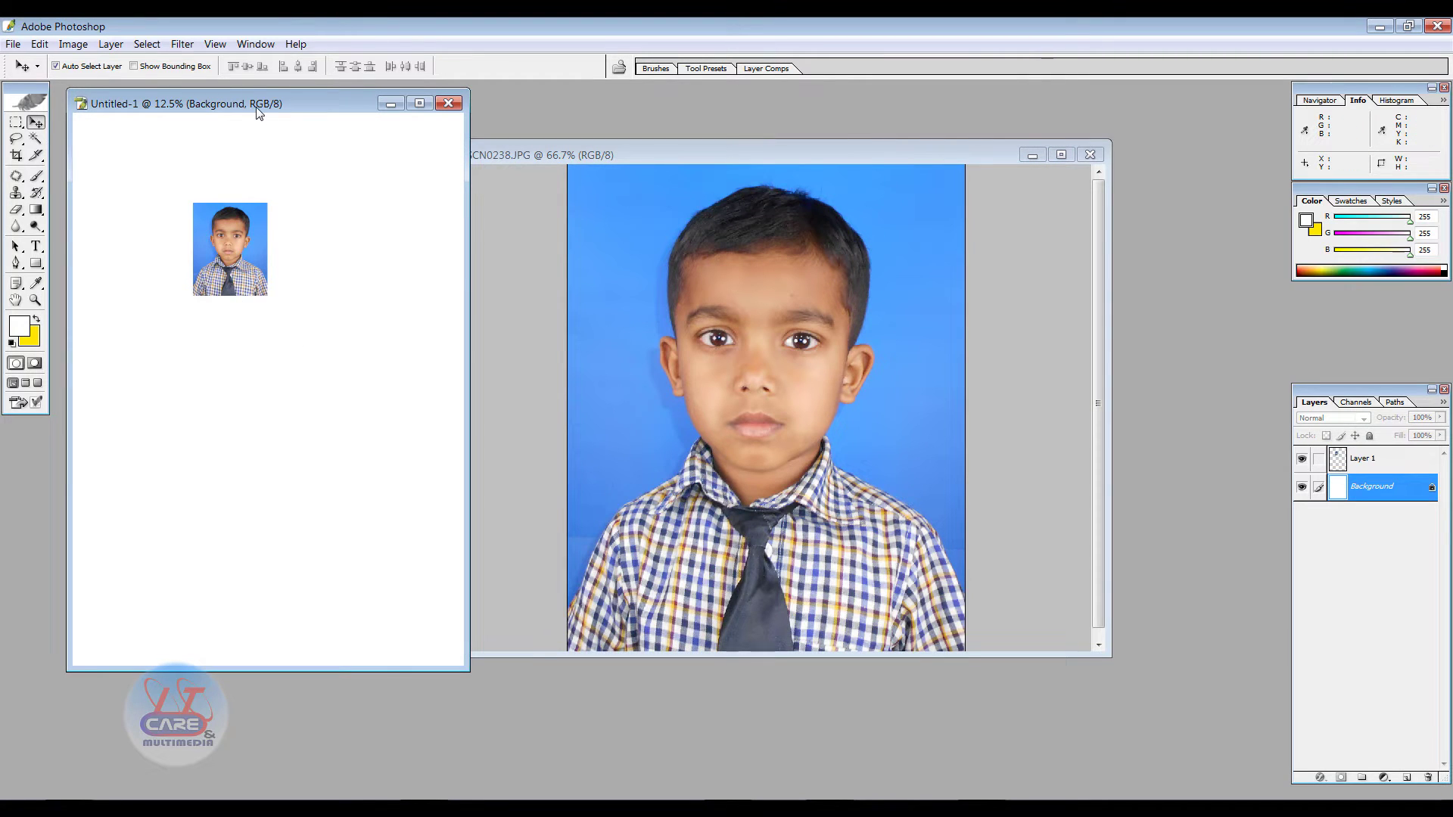
pyautogui.moveTo(280, 106)
pyautogui.mouseDown()
pyautogui.moveTo(527, 266)
pyautogui.moveTo(585, 259)
pyautogui.mouseUp()
pyautogui.moveTo(521, 399); pyautogui.dragTo(401, 309)
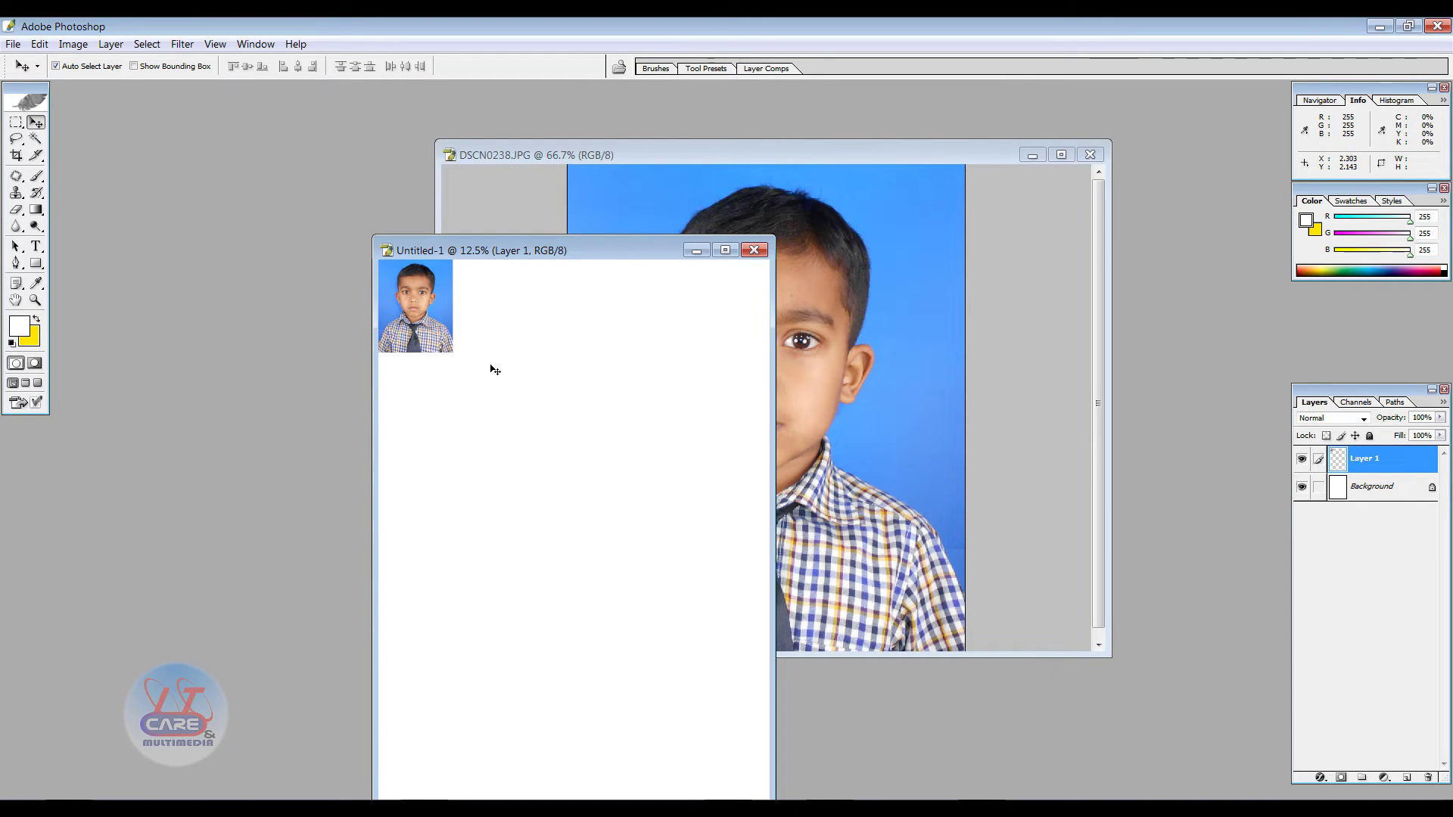
# In full-screen view, Alt-drag copies to put second and third portraits beside the first
pyautogui.press('f')
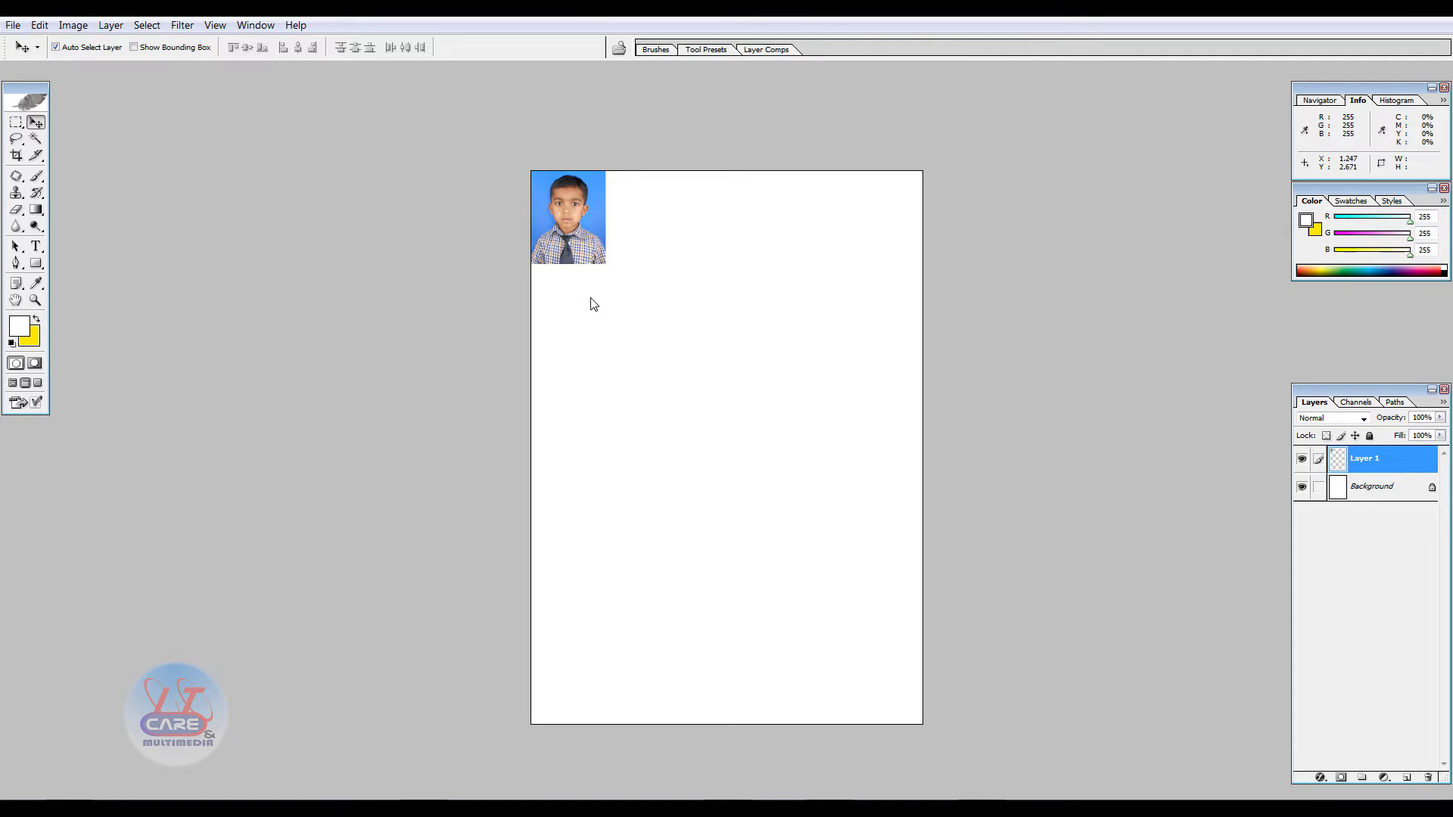
pyautogui.moveTo(582, 247); pyautogui.dragTo(669, 249)
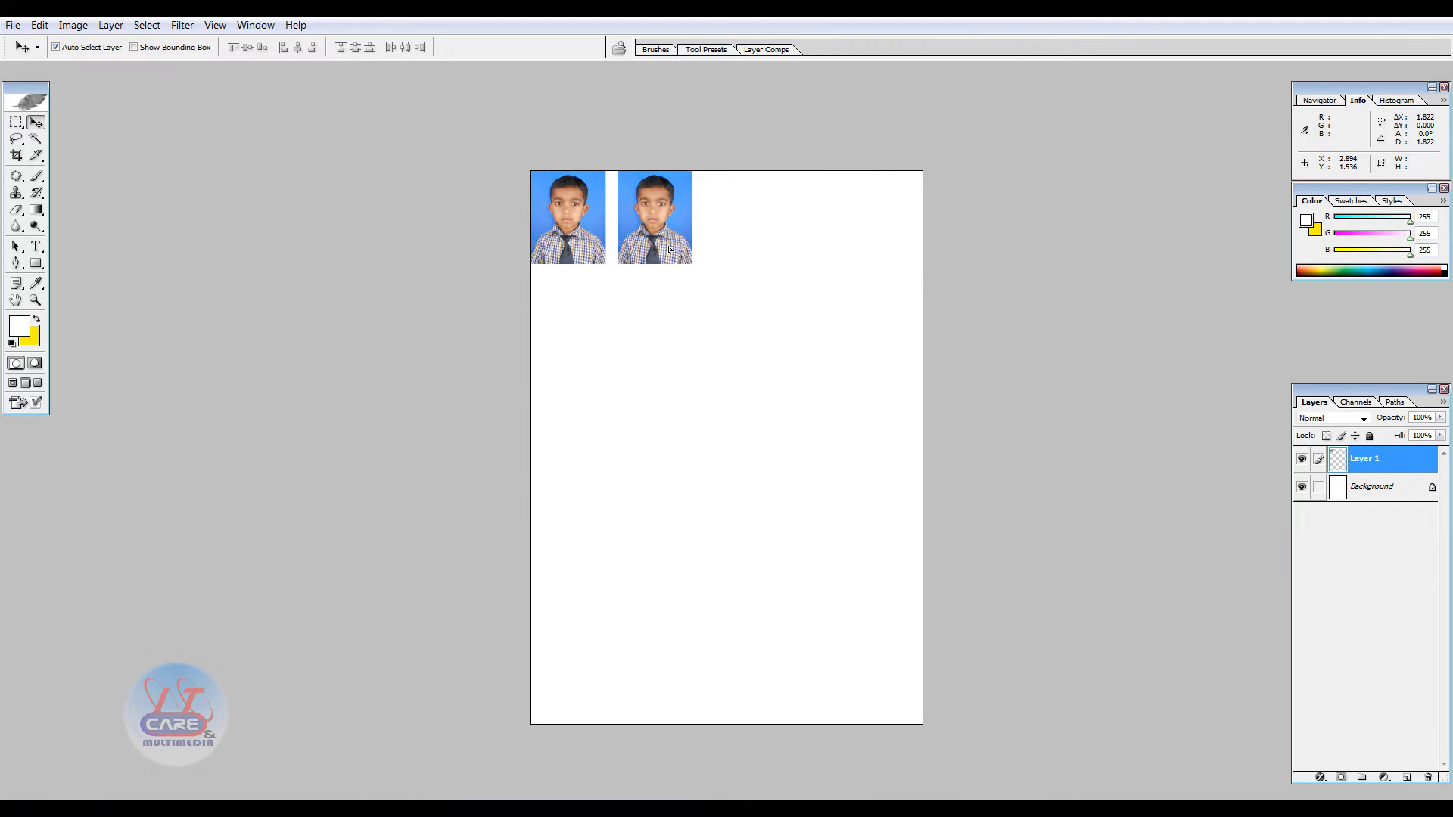
pyautogui.moveTo(669, 249); pyautogui.dragTo(666, 249)
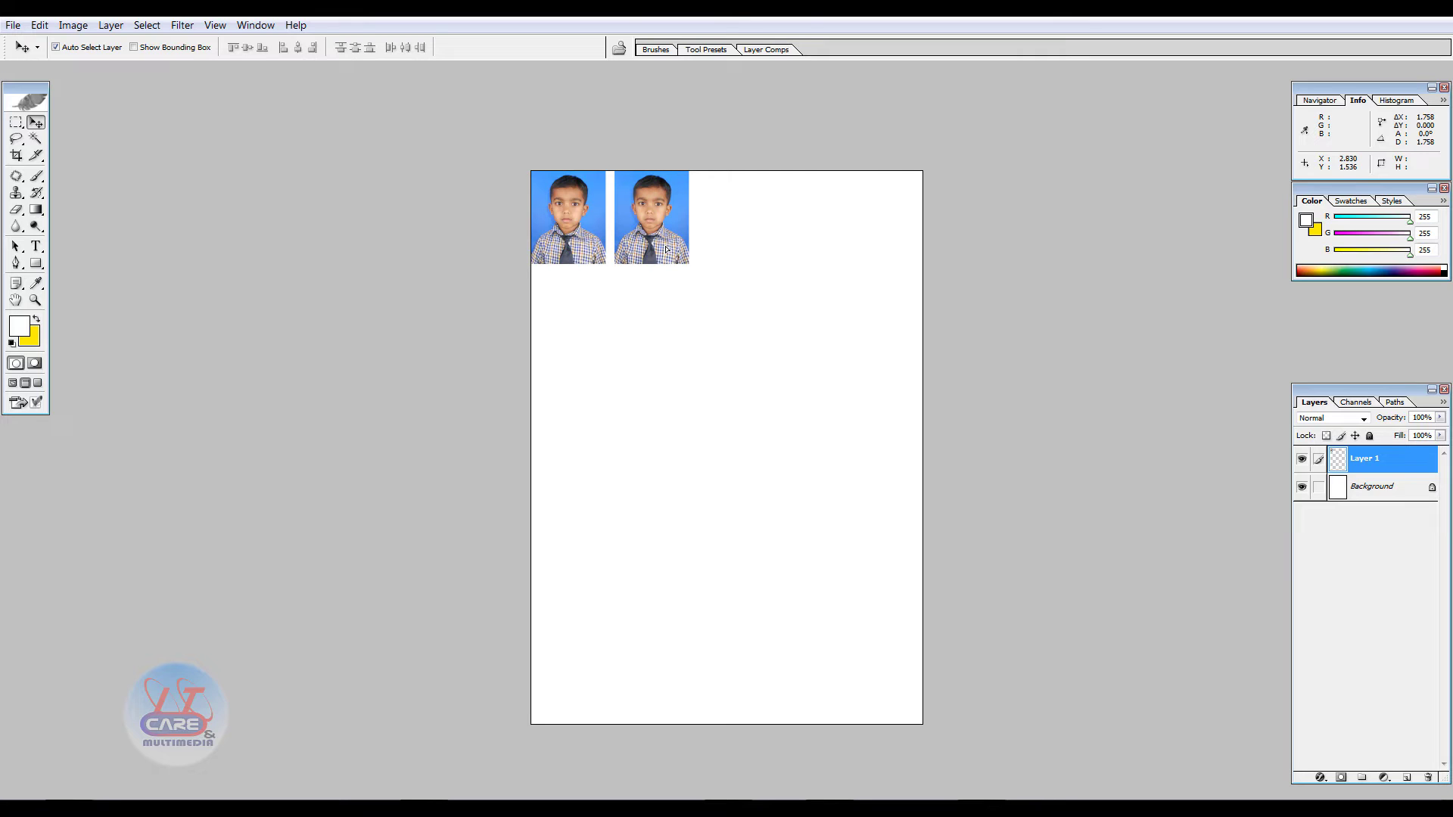
pyautogui.moveTo(666, 249); pyautogui.dragTo(666, 249)
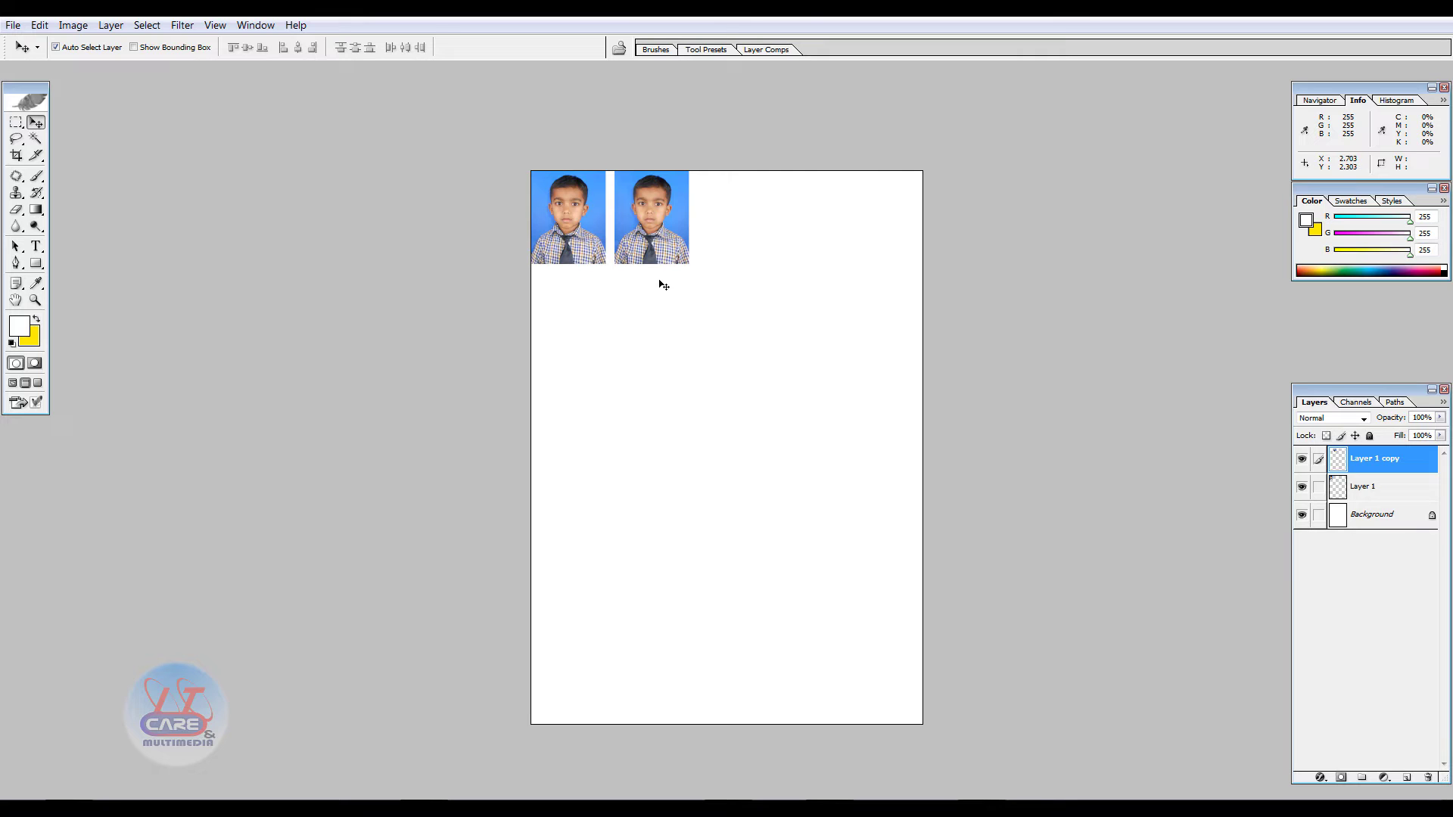
pyautogui.moveTo(650, 250); pyautogui.dragTo(734, 252)
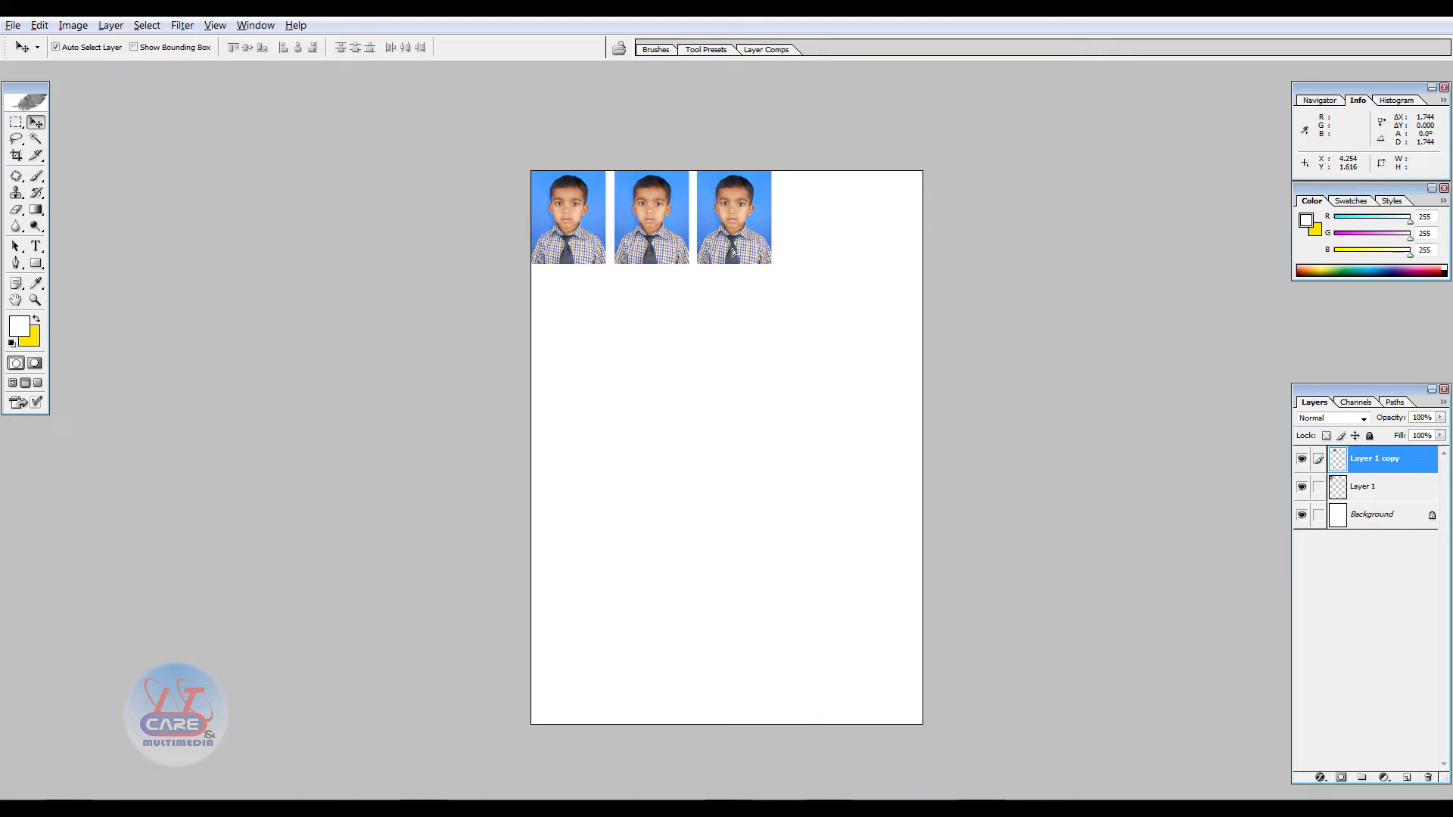
pyautogui.moveTo(733, 252); pyautogui.dragTo(810, 257)
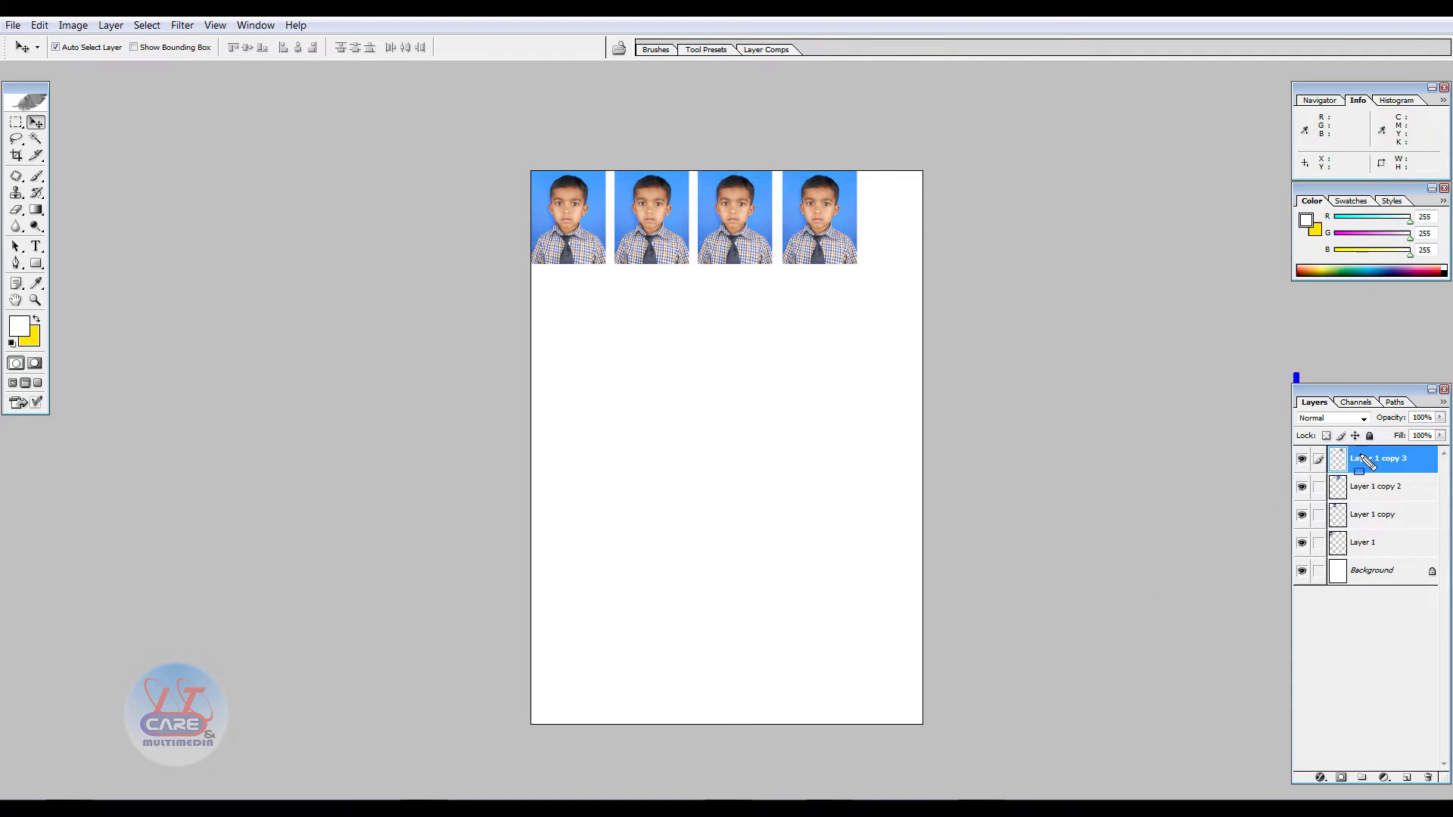
# Add the fourth portrait to finish the row and merge the copies into one layer
pyautogui.moveTo(1301, 382)
pyautogui.mouseDown()
pyautogui.moveTo(1449, 606)
pyautogui.moveTo(1384, 513)
pyautogui.moveTo(1382, 463)
pyautogui.mouseUp()
pyautogui.moveTo(1385, 462)
pyautogui.mouseDown()
pyautogui.moveTo(1379, 571)
pyautogui.moveTo(1384, 463)
pyautogui.mouseUp()
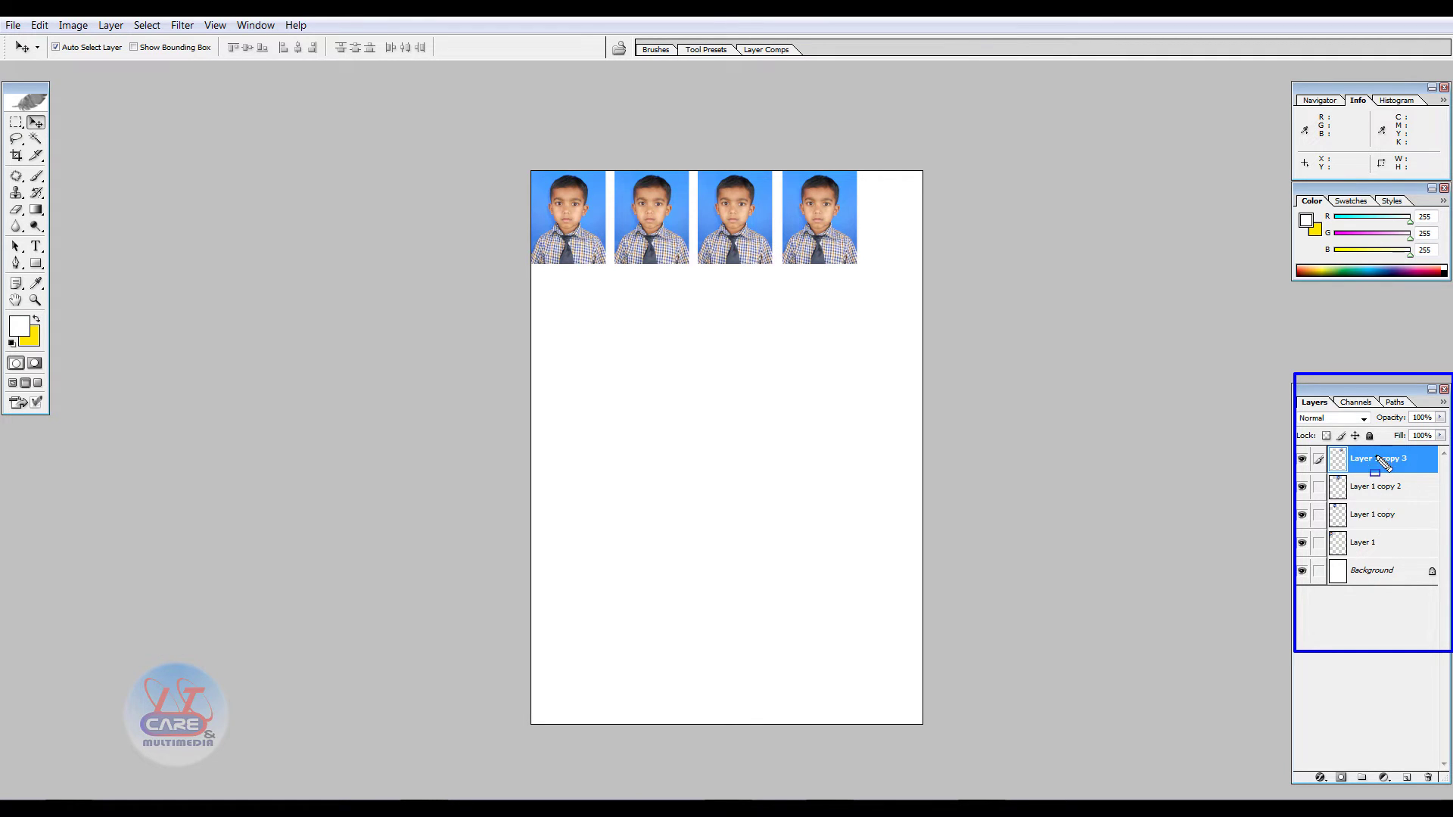
pyautogui.moveTo(1383, 463)
pyautogui.mouseDown()
pyautogui.moveTo(1360, 478)
pyautogui.moveTo(1372, 566)
pyautogui.mouseUp()
pyautogui.moveTo(1372, 566); pyautogui.dragTo(1165, 568)
pyautogui.moveTo(1165, 568); pyautogui.dragTo(808, 576)
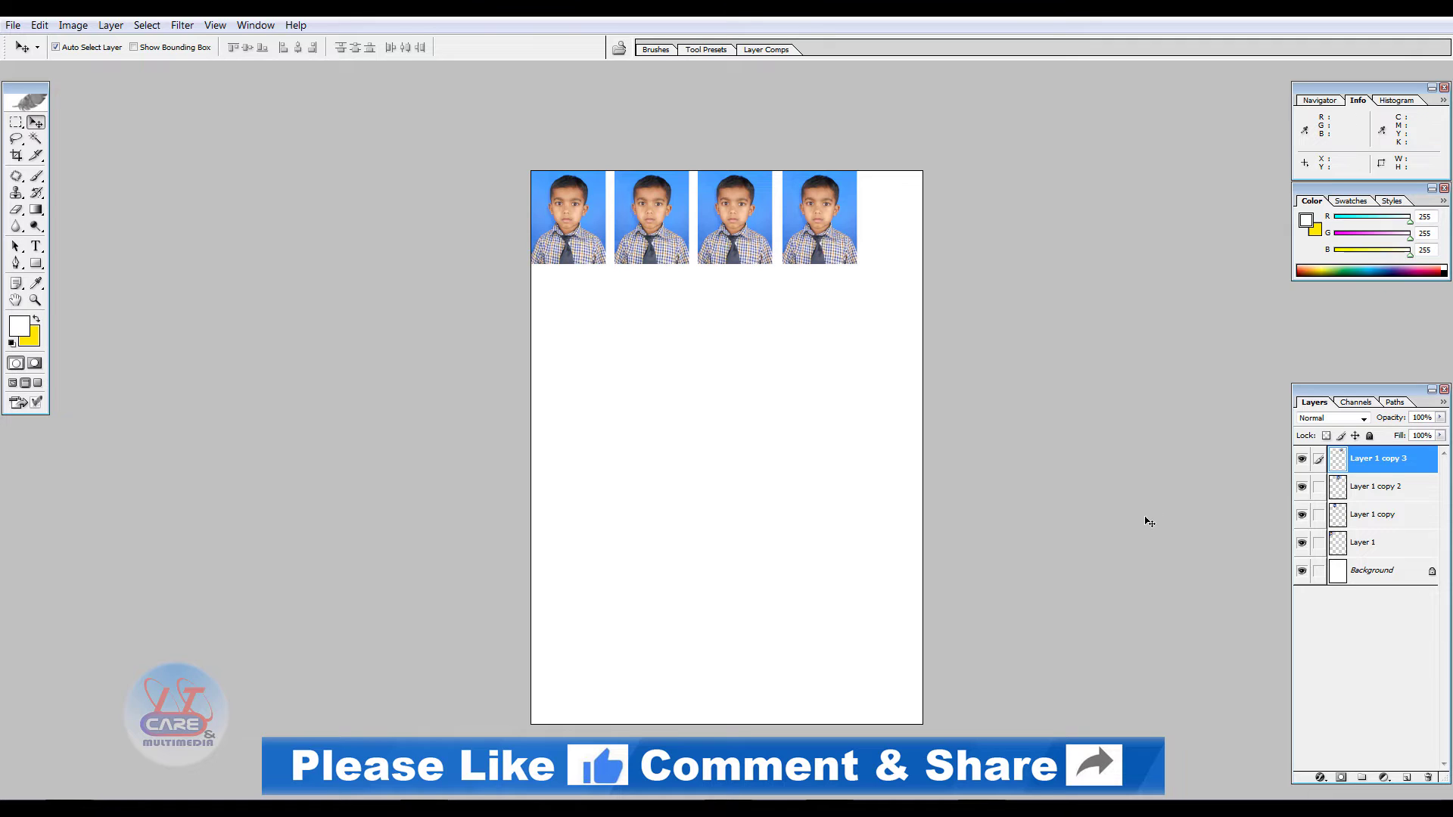
pyautogui.press('Delete')
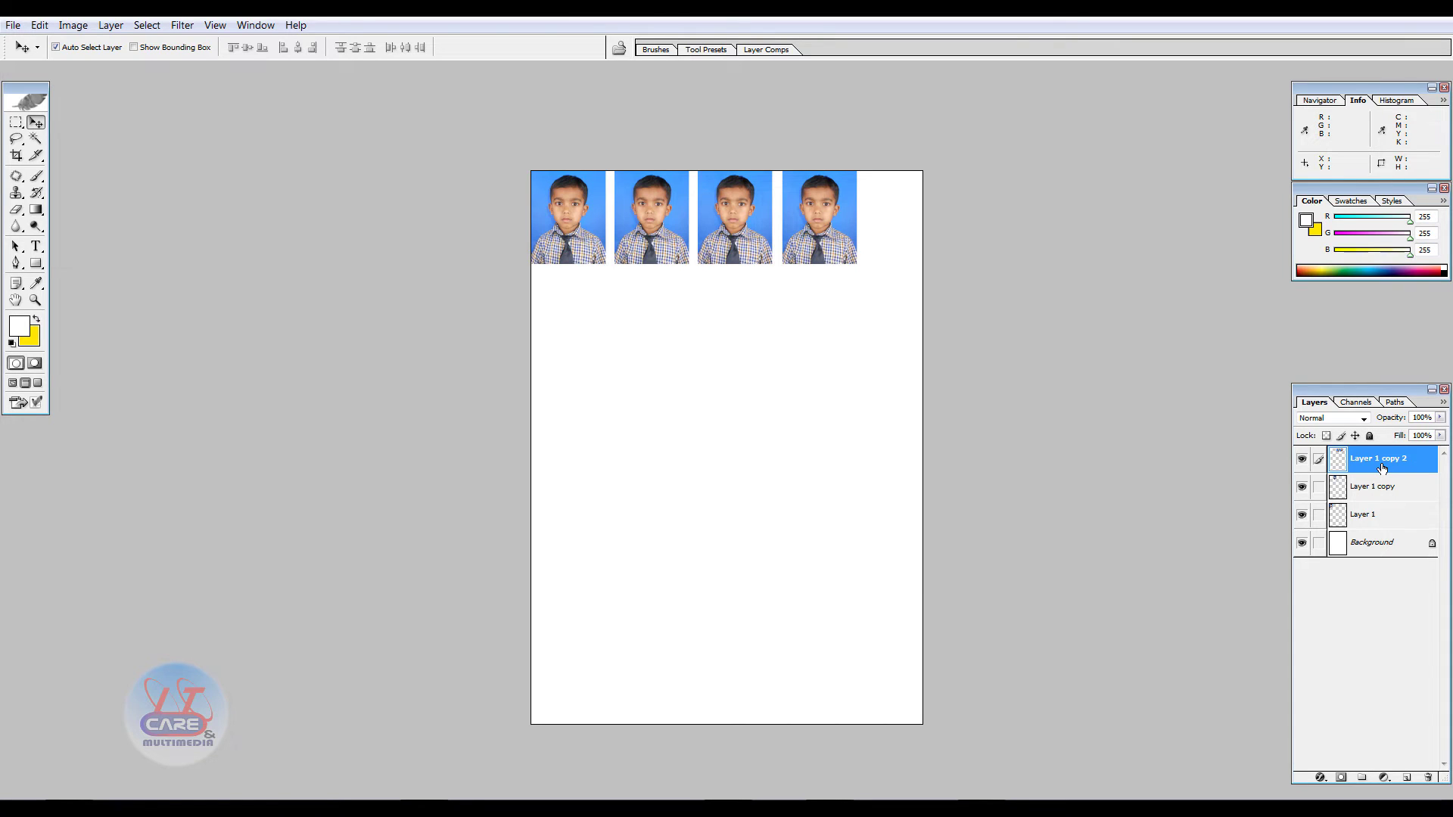
pyautogui.press('Delete')
pyautogui.press('Delete')
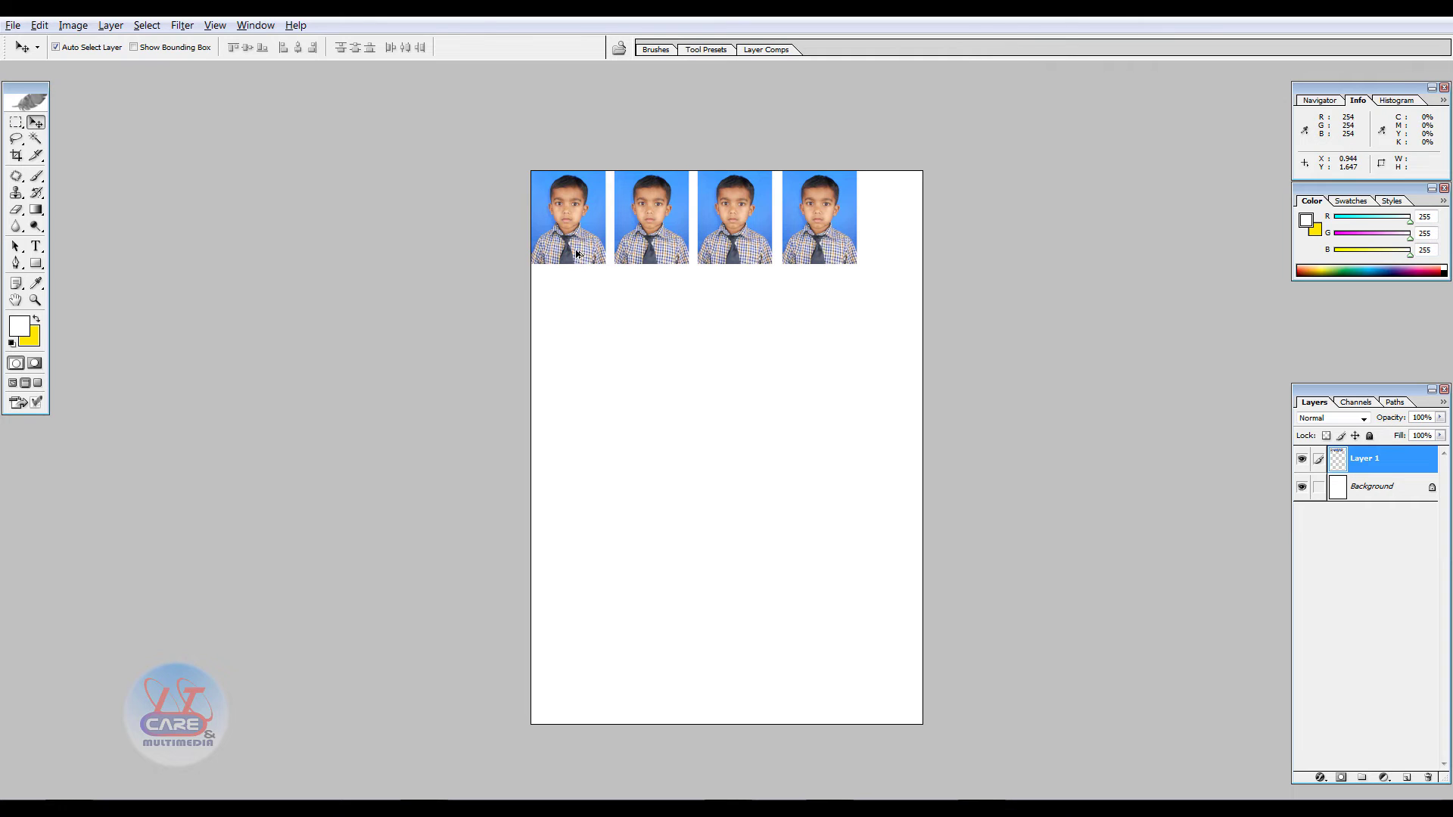
# Duplicate the four-photo row down the page into evenly spaced additional rows
pyautogui.keyDown('alt'); pyautogui.moveTo(577, 252); pyautogui.dragTo(579, 439); pyautogui.keyUp('alt')
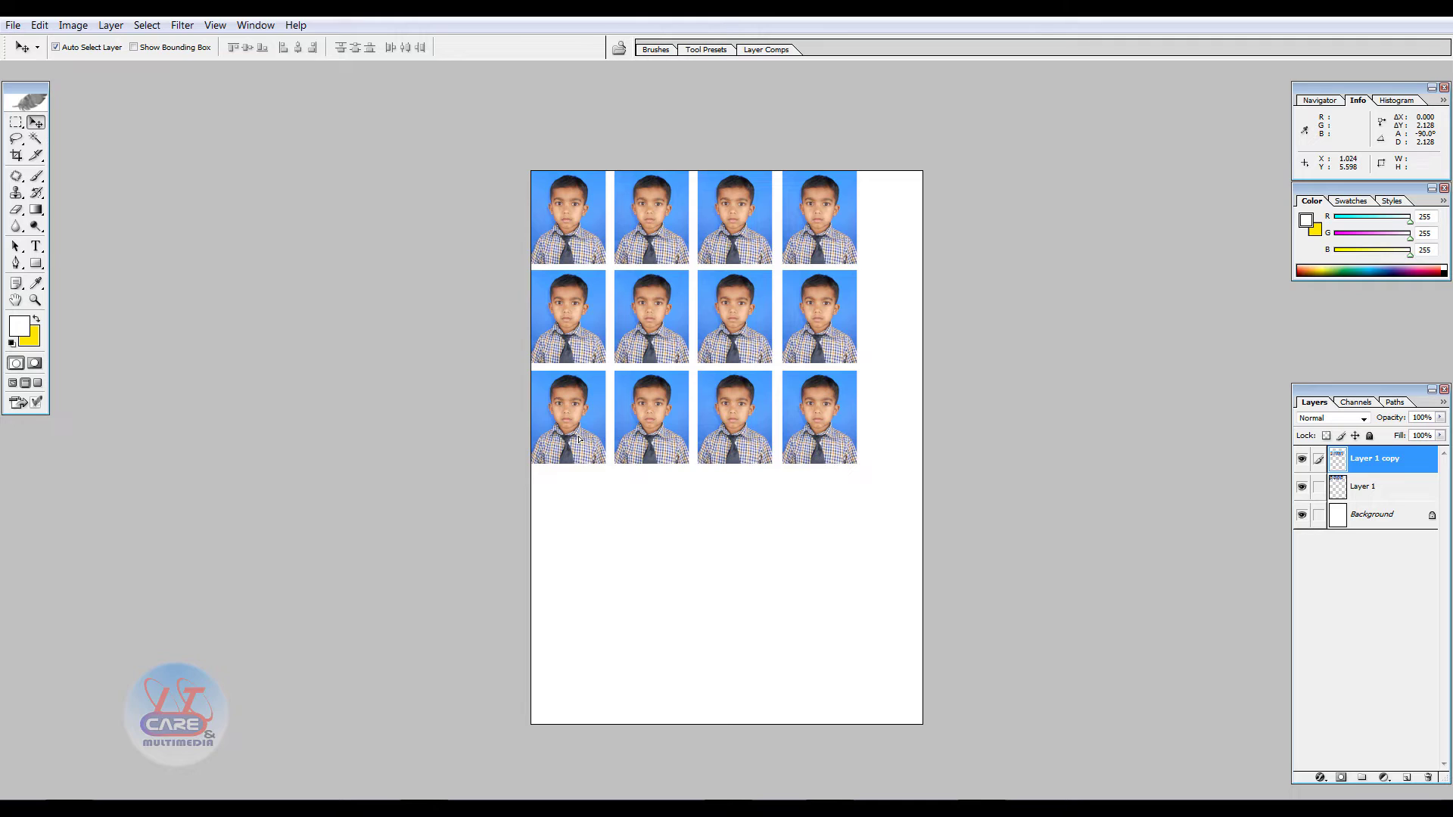
pyautogui.press('Up')
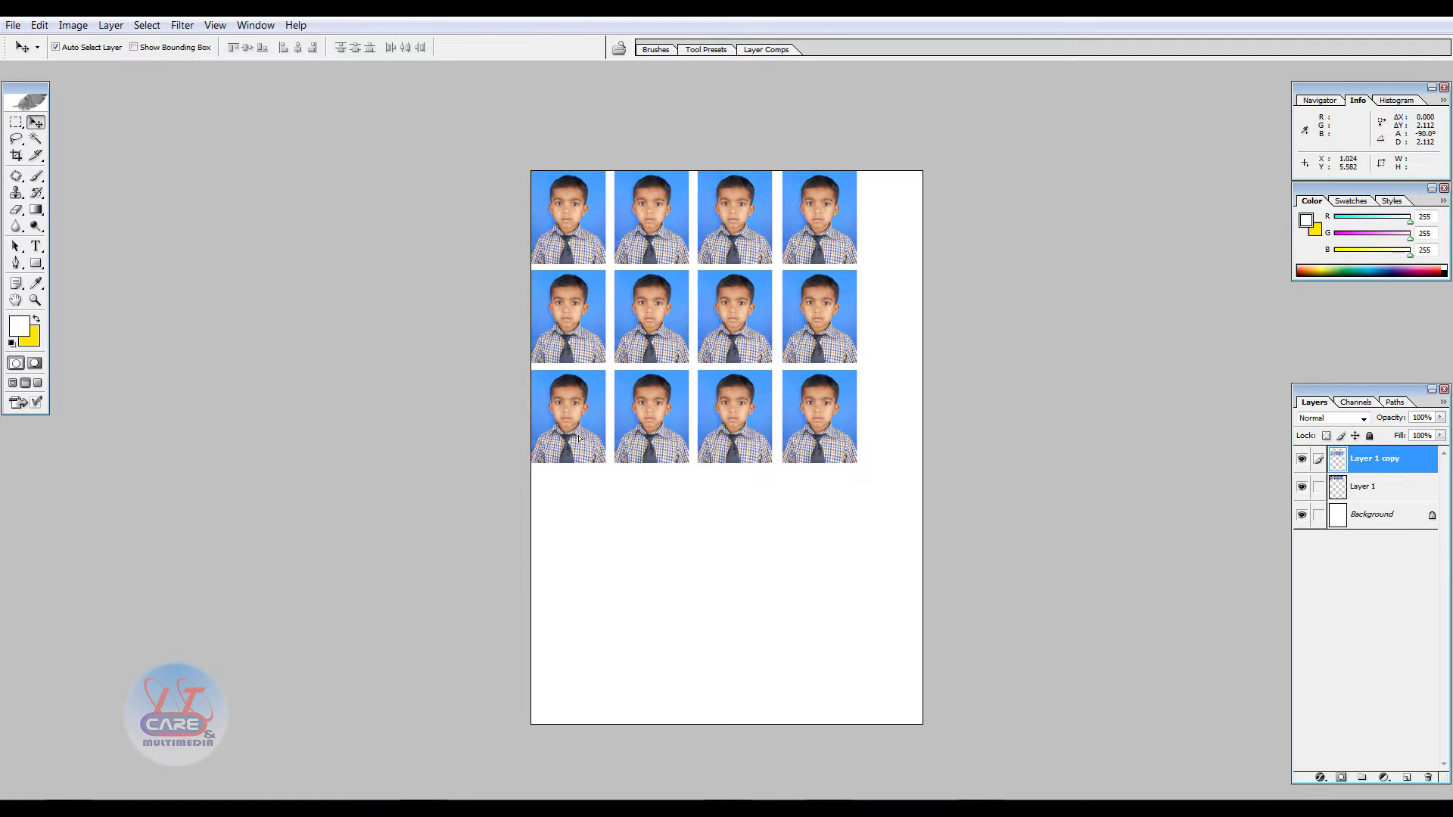
pyautogui.hotkey('ctrl', 'j')
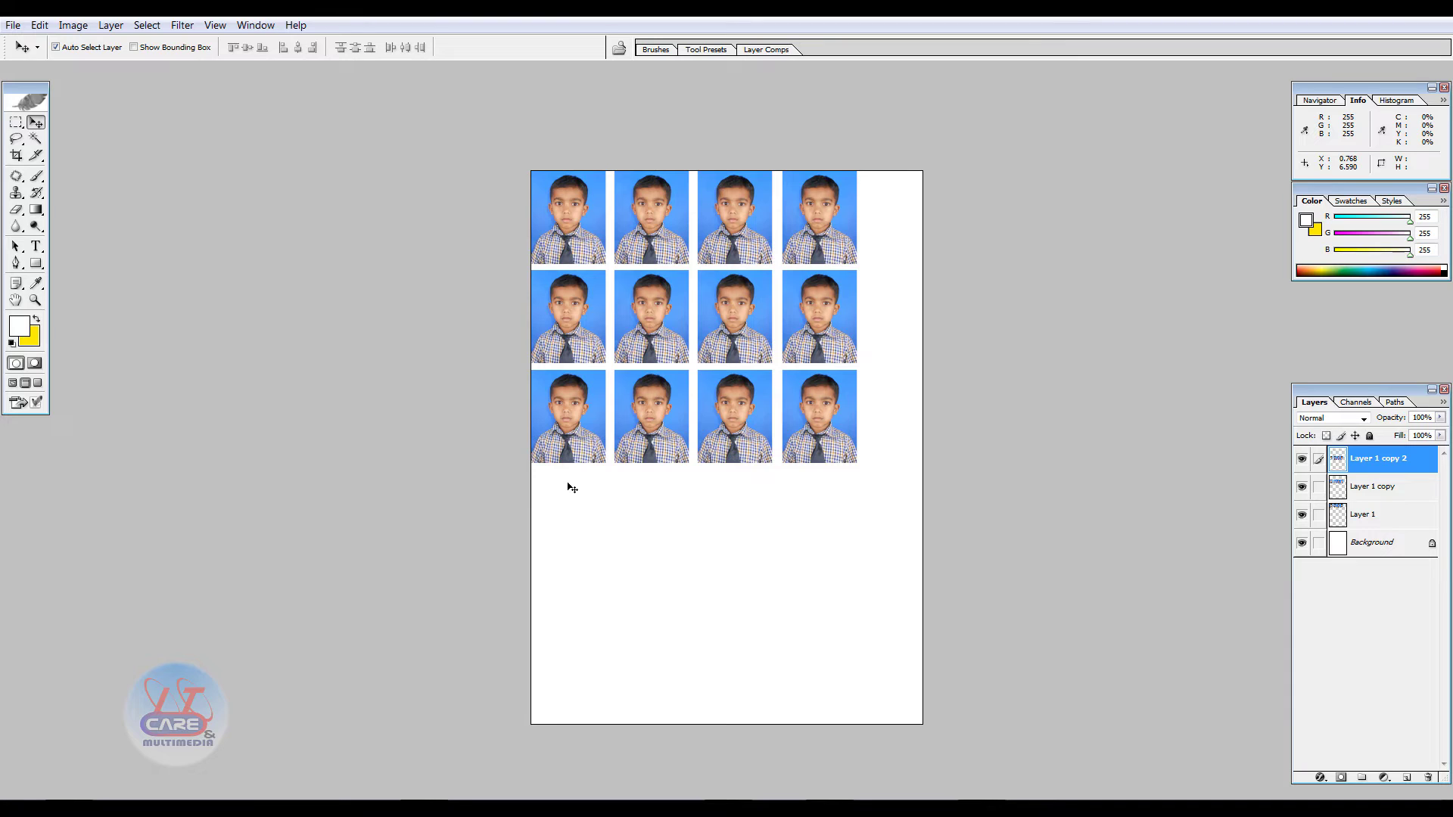
pyautogui.press('Up')
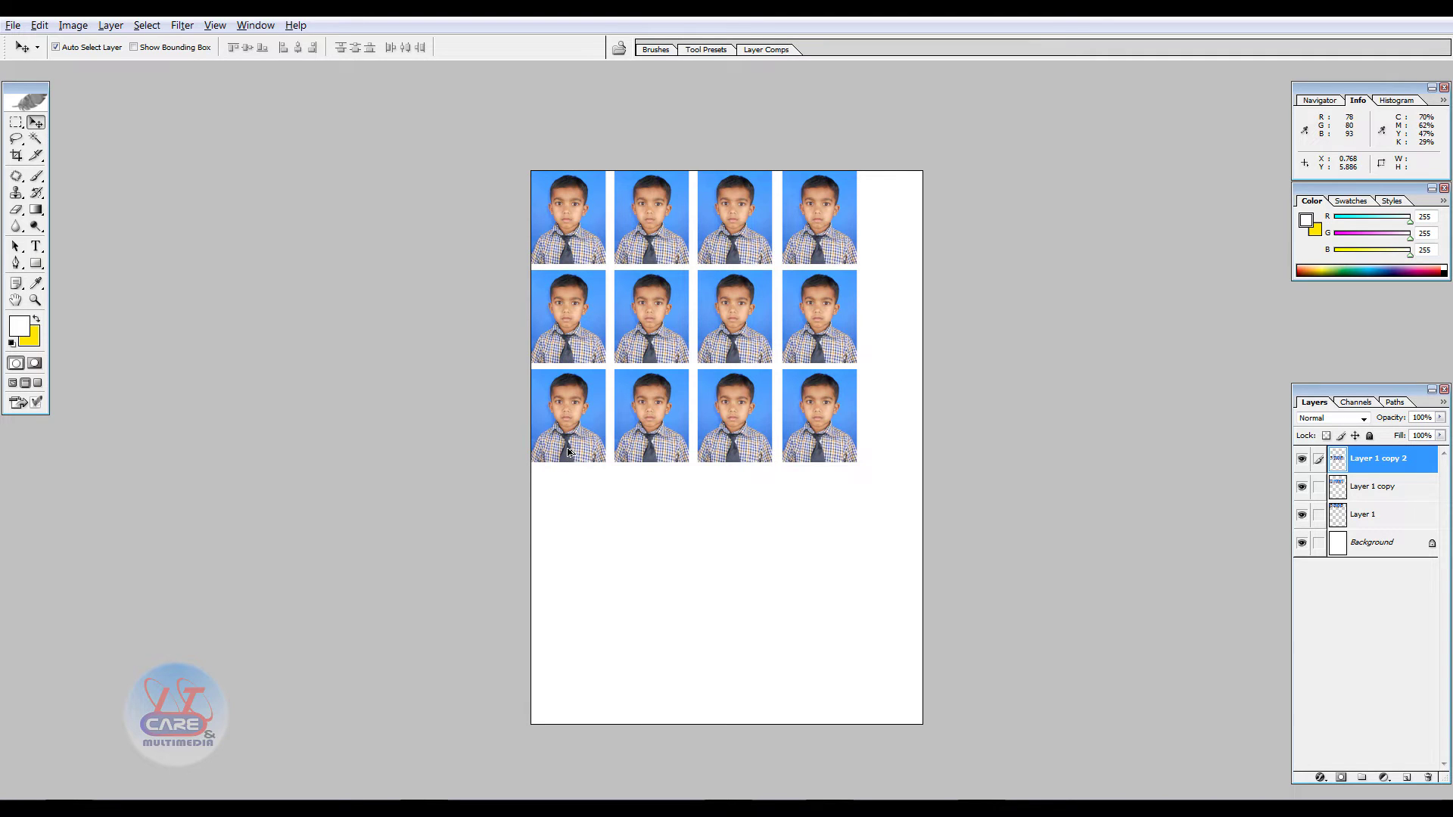
pyautogui.moveTo(566, 454); pyautogui.dragTo(560, 652)
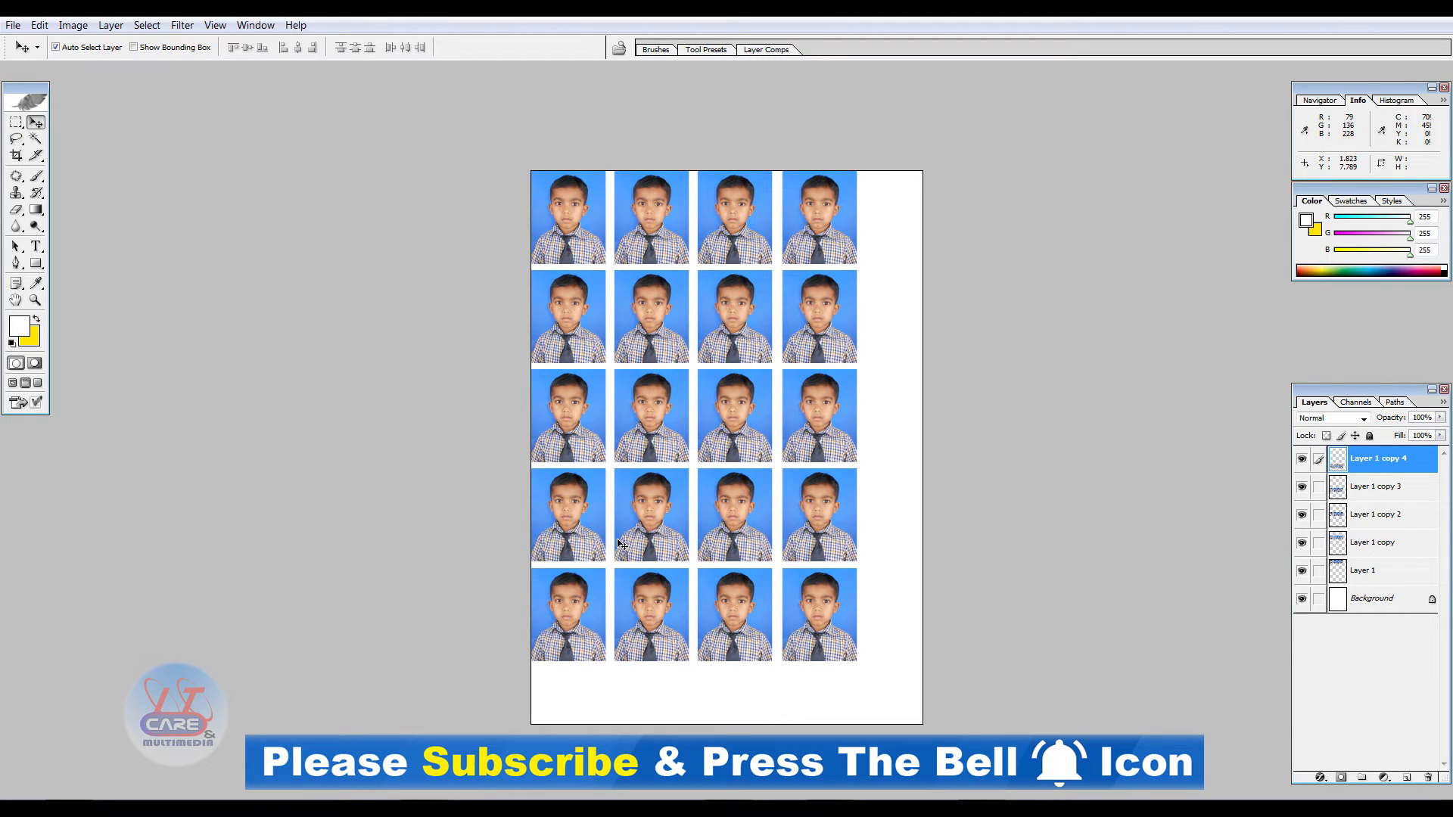
# Back in the DSCN0238 window, crop the whole photo to 2 cm × 2.5 cm
pyautogui.press('f')
pyautogui.press('f')
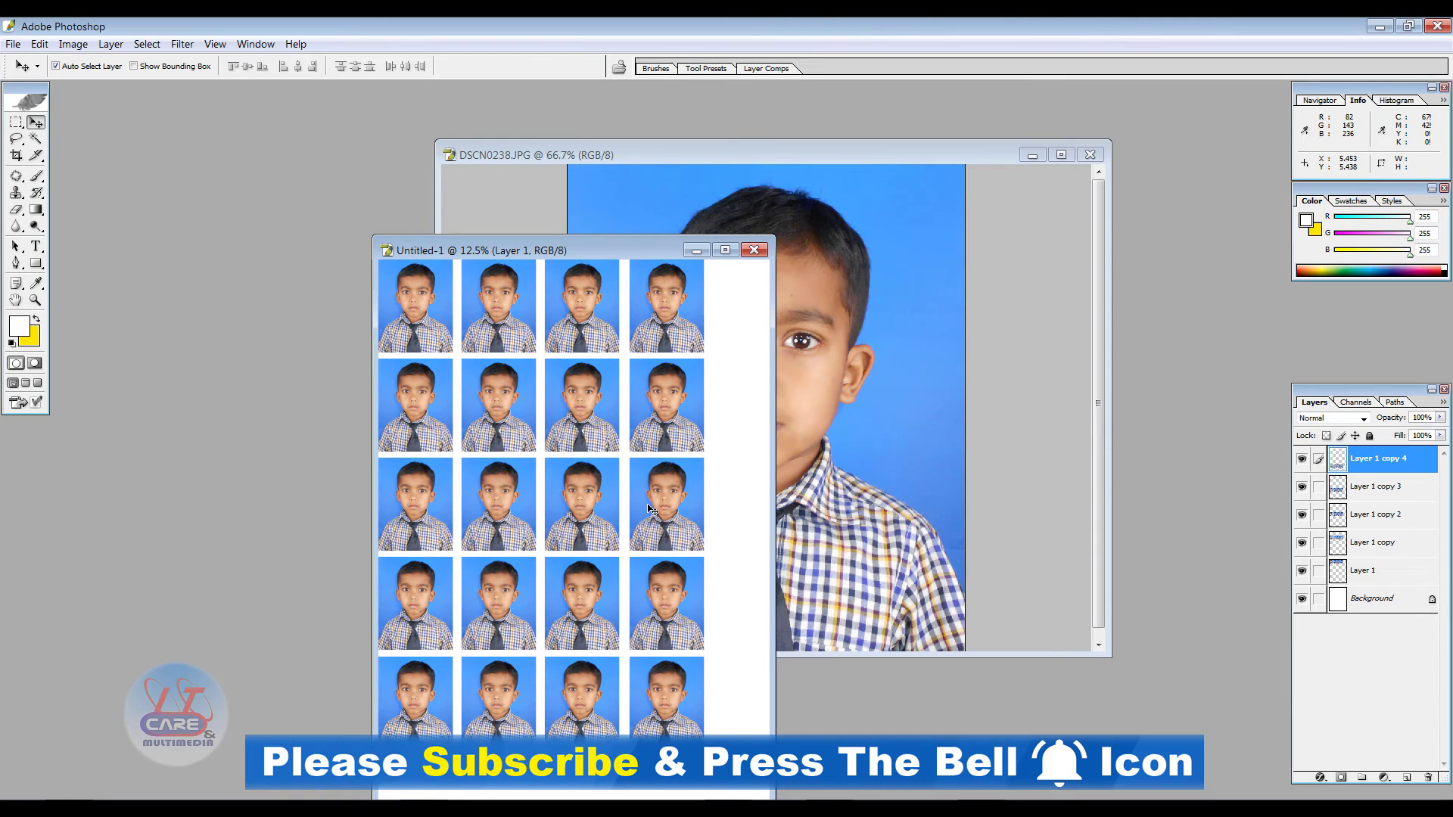
pyautogui.moveTo(808, 152); pyautogui.dragTo(964, 160)
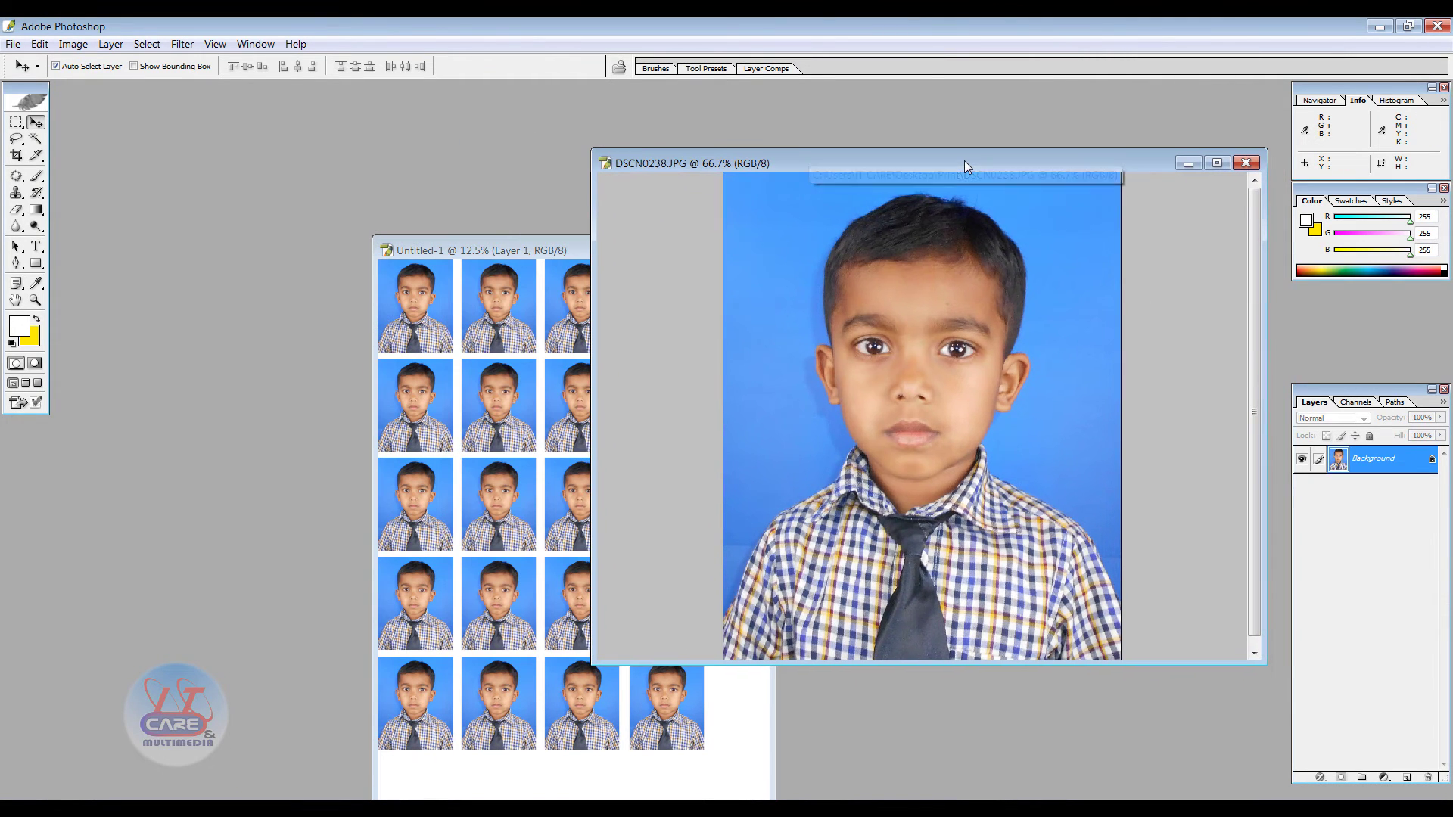
pyautogui.hotkey('ctrl', '-')
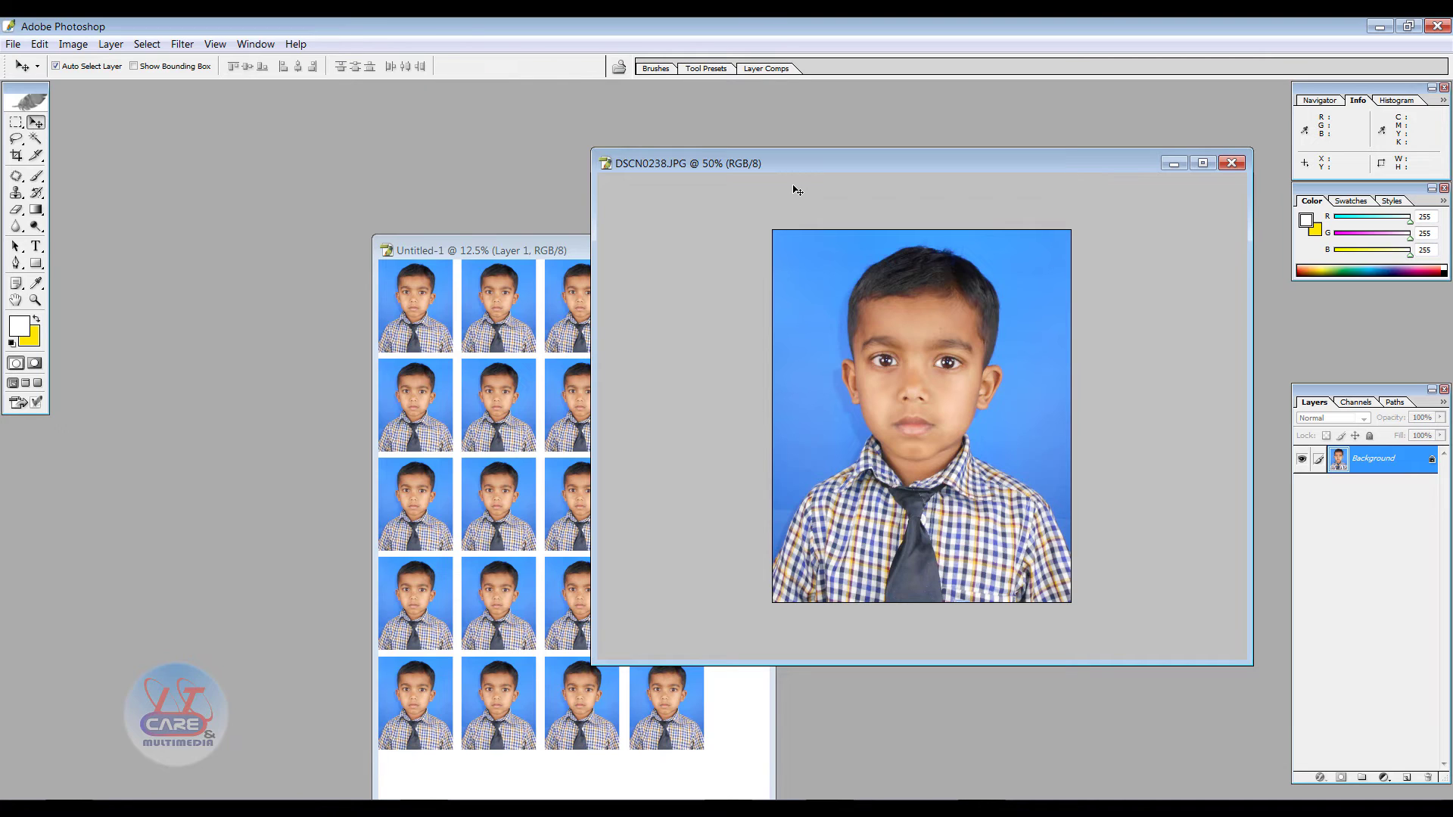
pyautogui.click(16, 156)
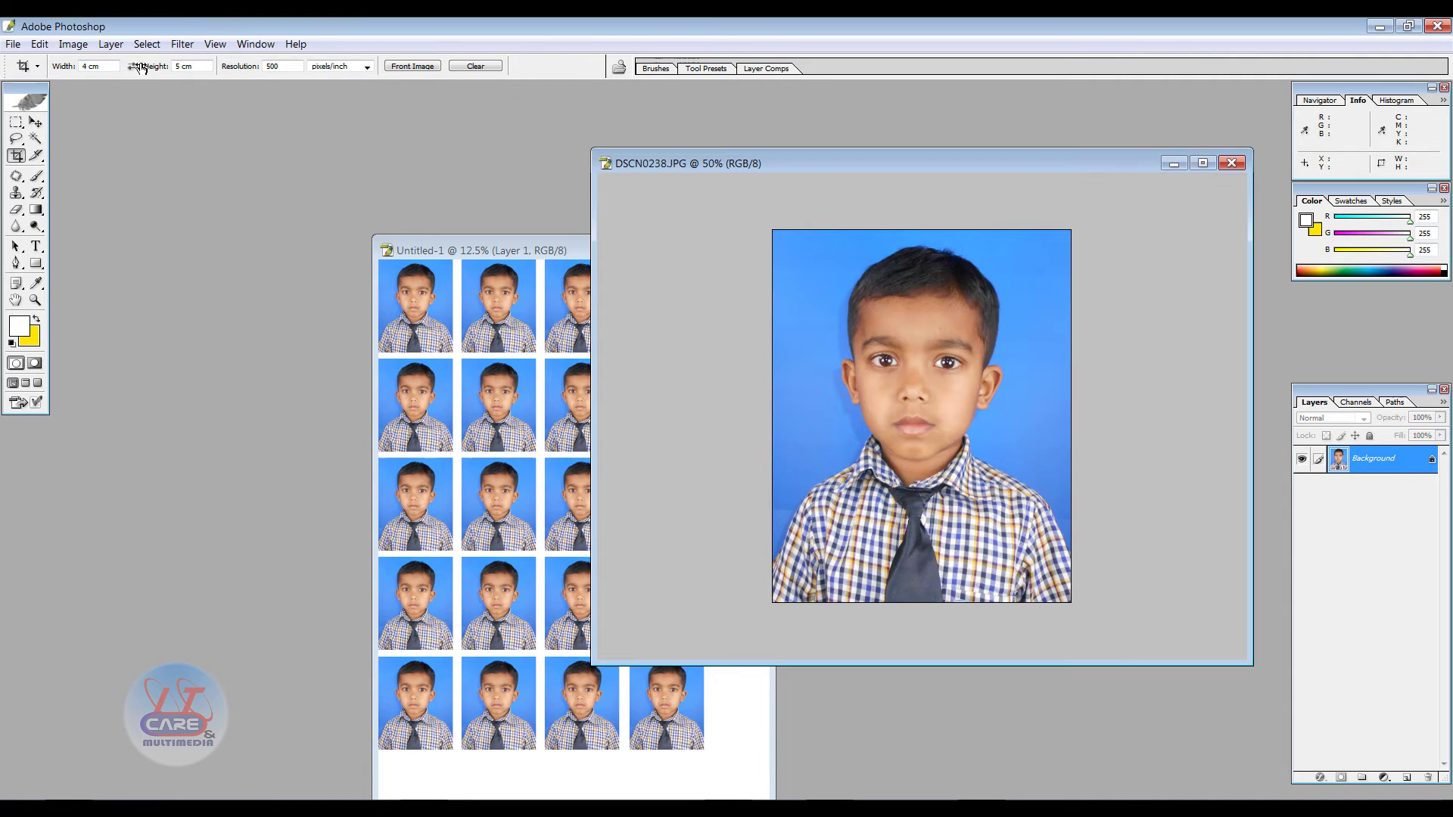
pyautogui.doubleClick(98, 66)
pyautogui.press('BackSpace')
pyautogui.press('Tab')
pyautogui.write('2.')
pyautogui.press('Return')
pyautogui.moveTo(746, 217); pyautogui.dragTo(1148, 613)
pyautogui.press('Return')
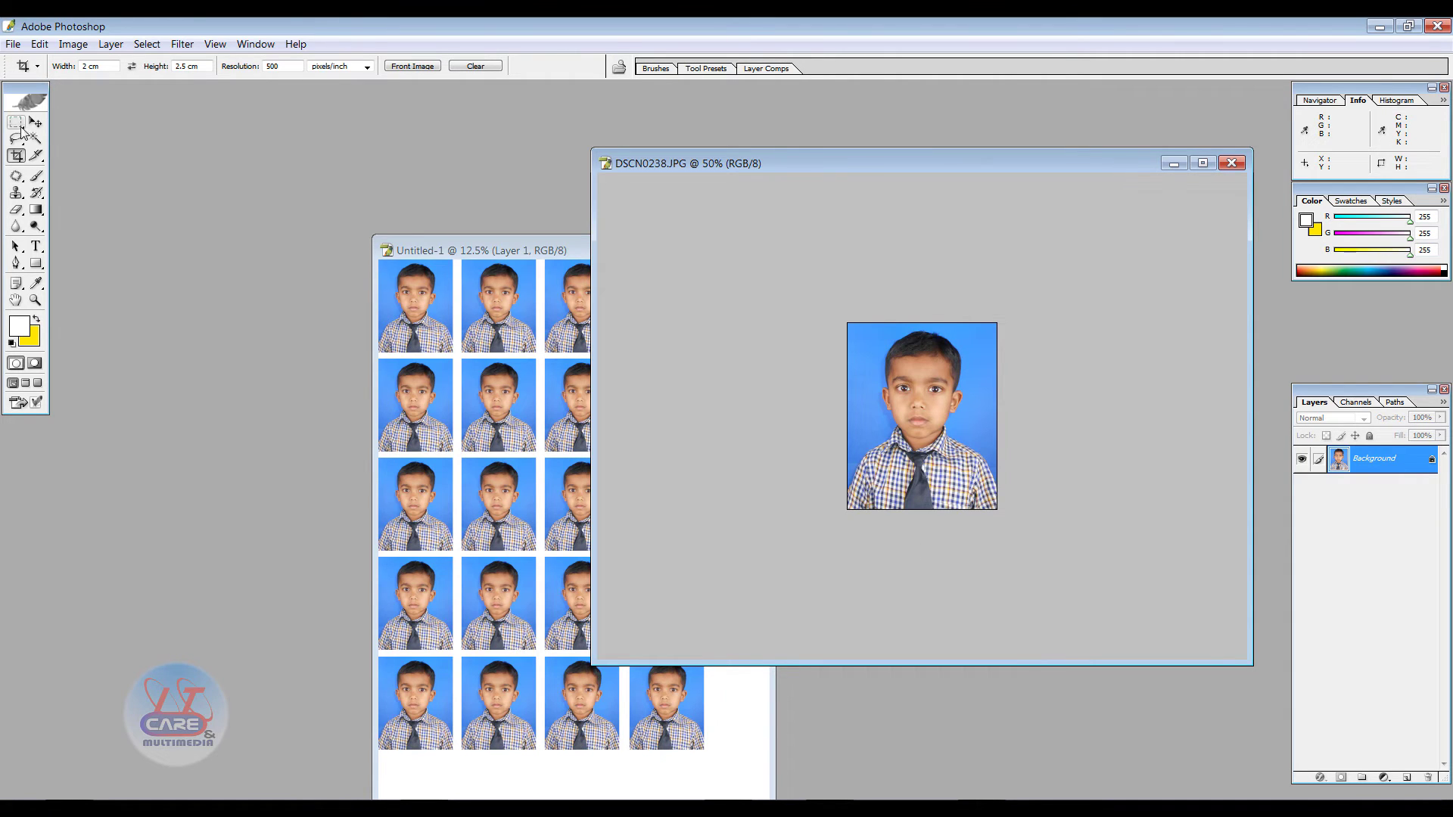
# Copy the small 2 × 2.5 cm portrait onto the A4 sheet and place it at the top-right corner
pyautogui.click(35, 123)
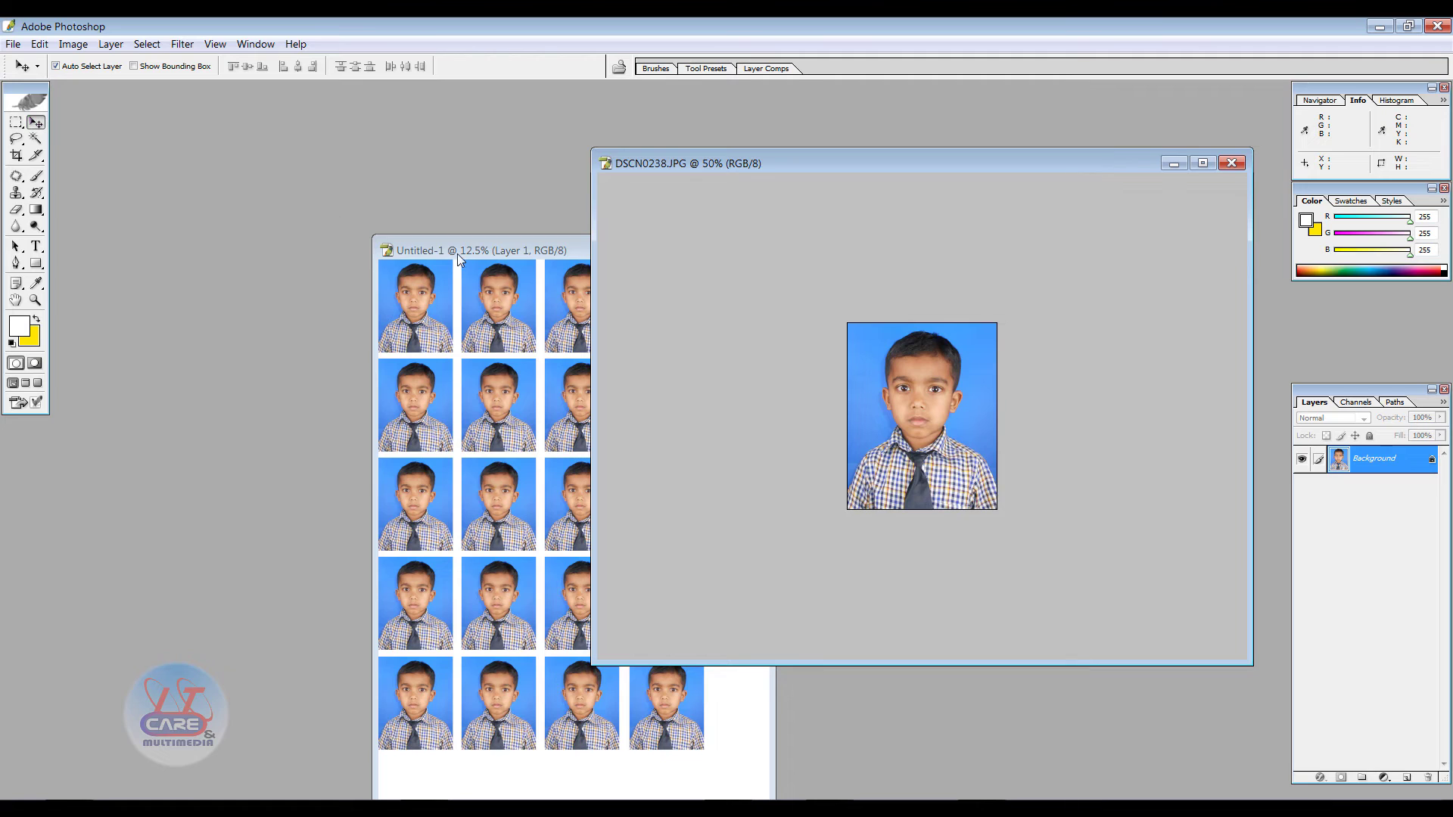
pyautogui.moveTo(863, 514); pyautogui.dragTo(728, 758)
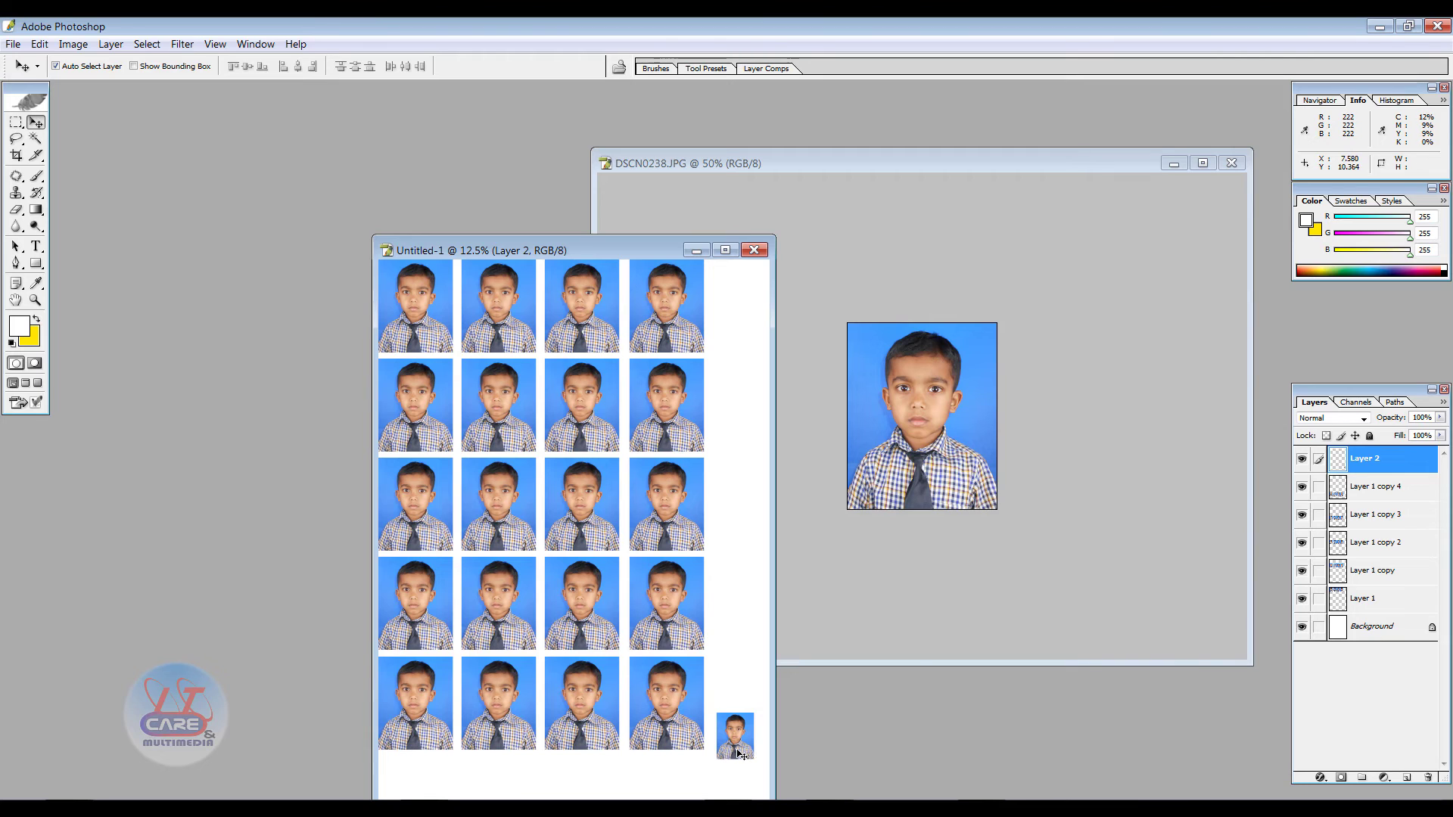
pyautogui.press('f')
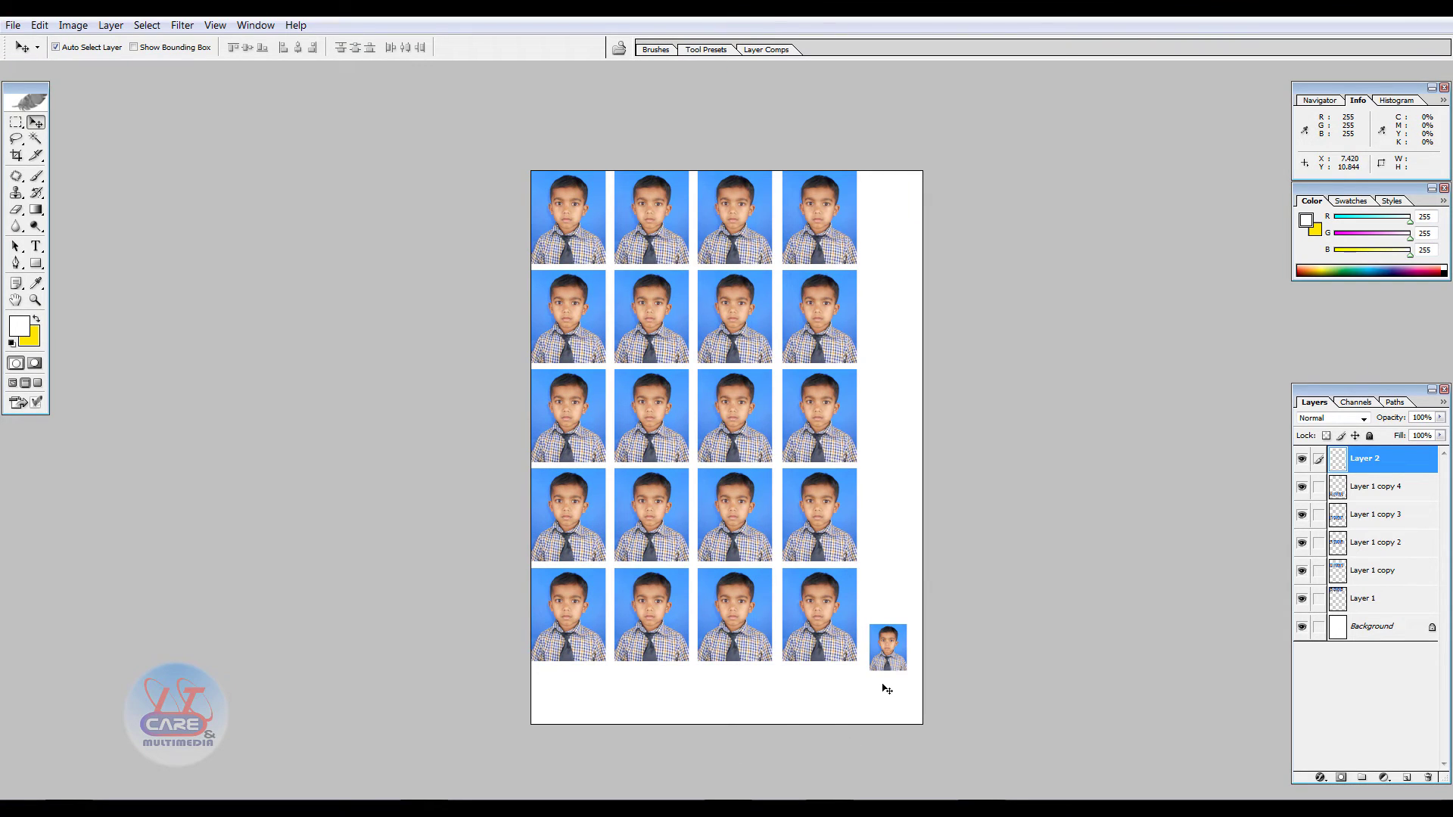
pyautogui.moveTo(885, 647)
pyautogui.mouseDown()
pyautogui.moveTo(900, 437)
pyautogui.moveTo(888, 209)
pyautogui.mouseUp()
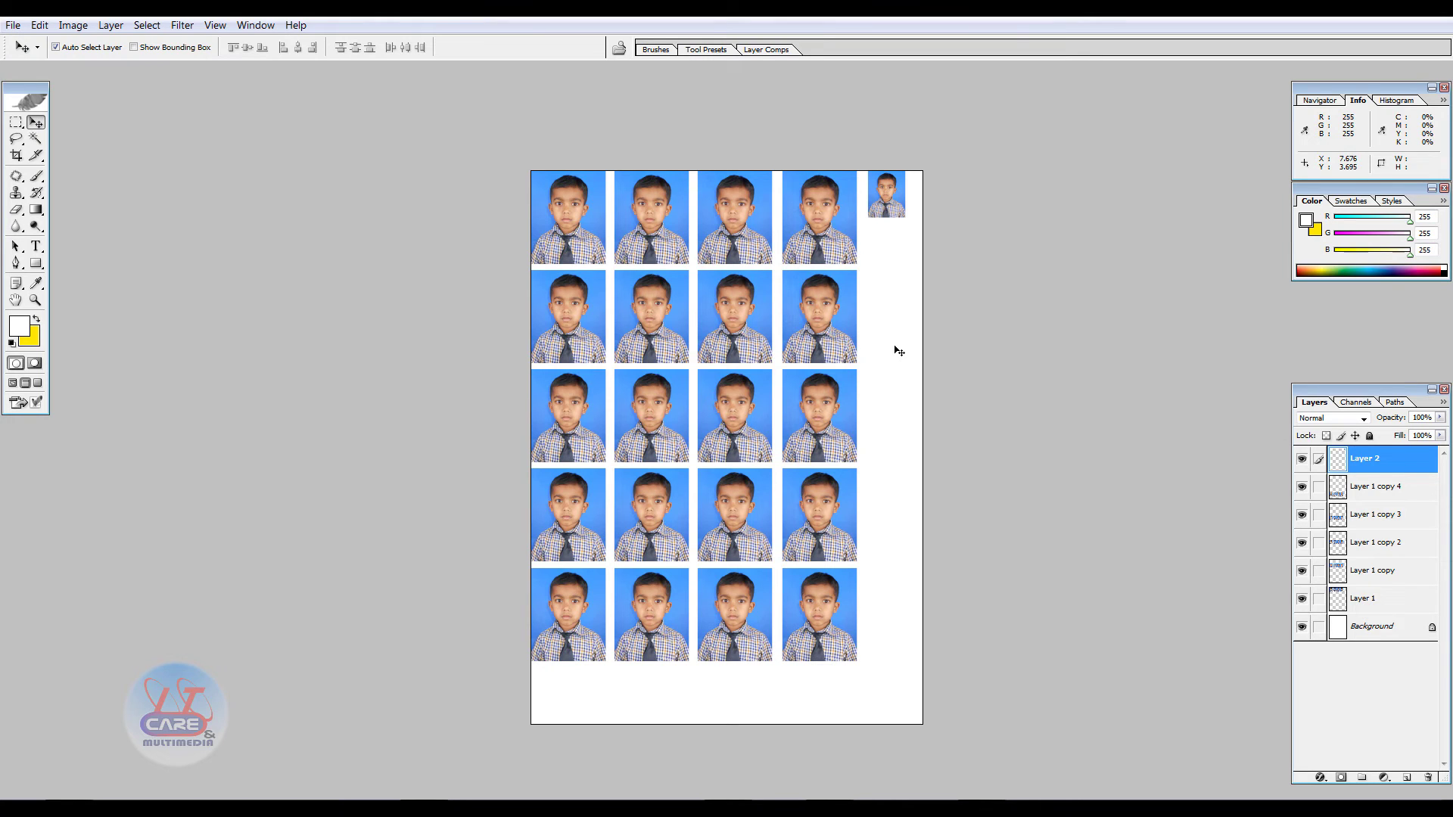
# Rotate the small portrait -90° and align it with the sheet's top edge
pyautogui.hotkey('ctrl', 't')
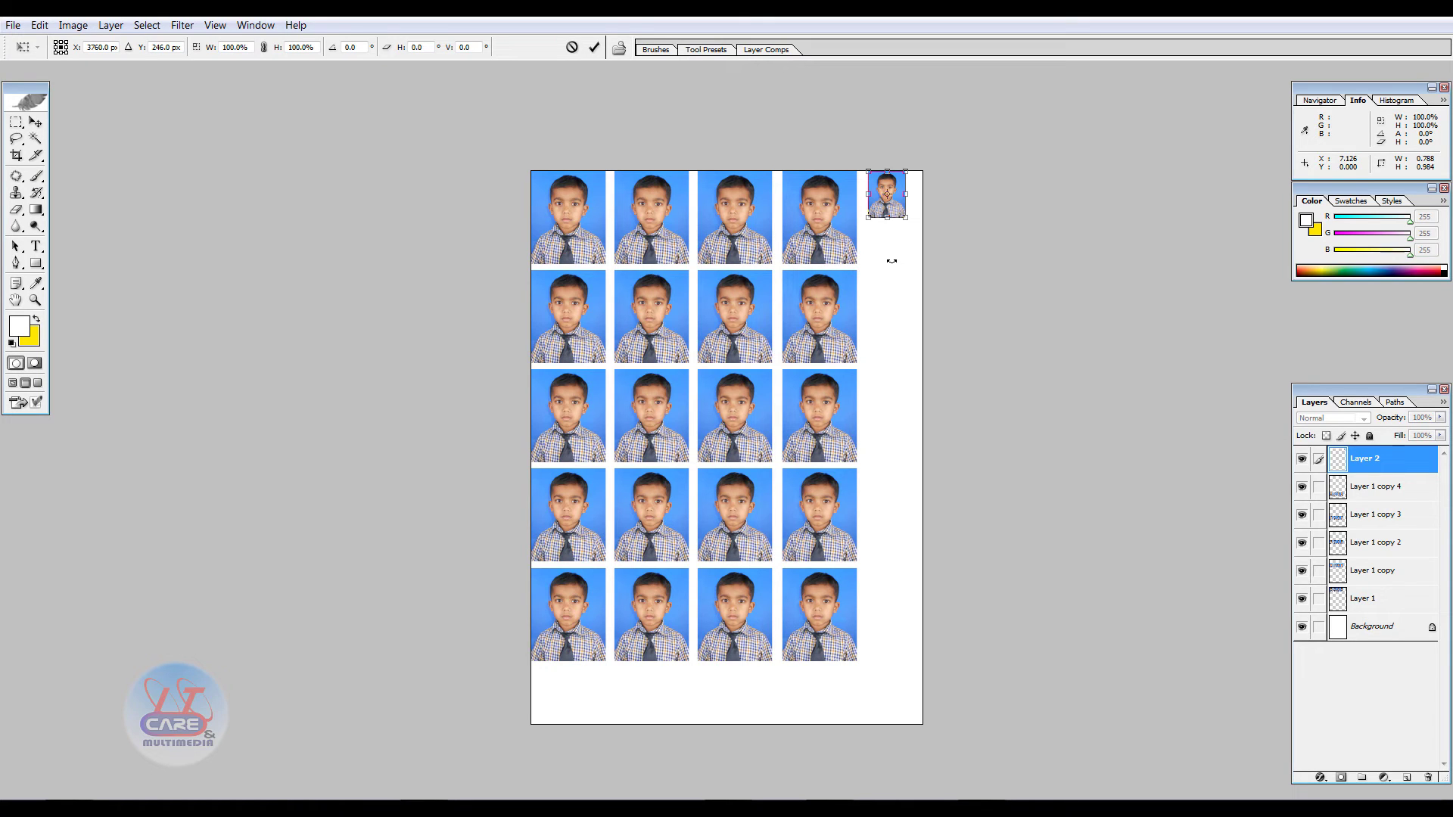
pyautogui.moveTo(902, 251); pyautogui.dragTo(936, 191)
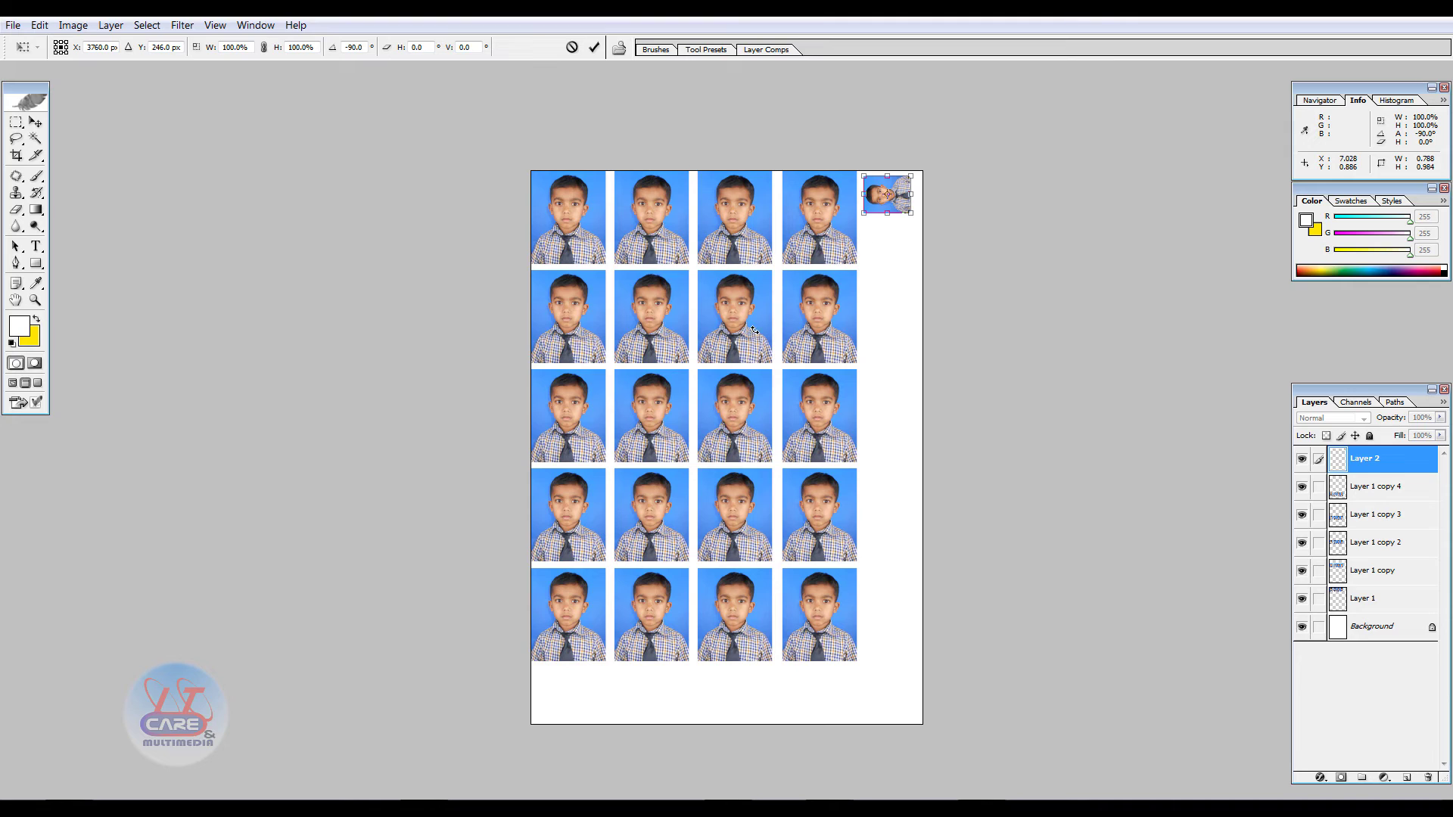
pyautogui.press('Return')
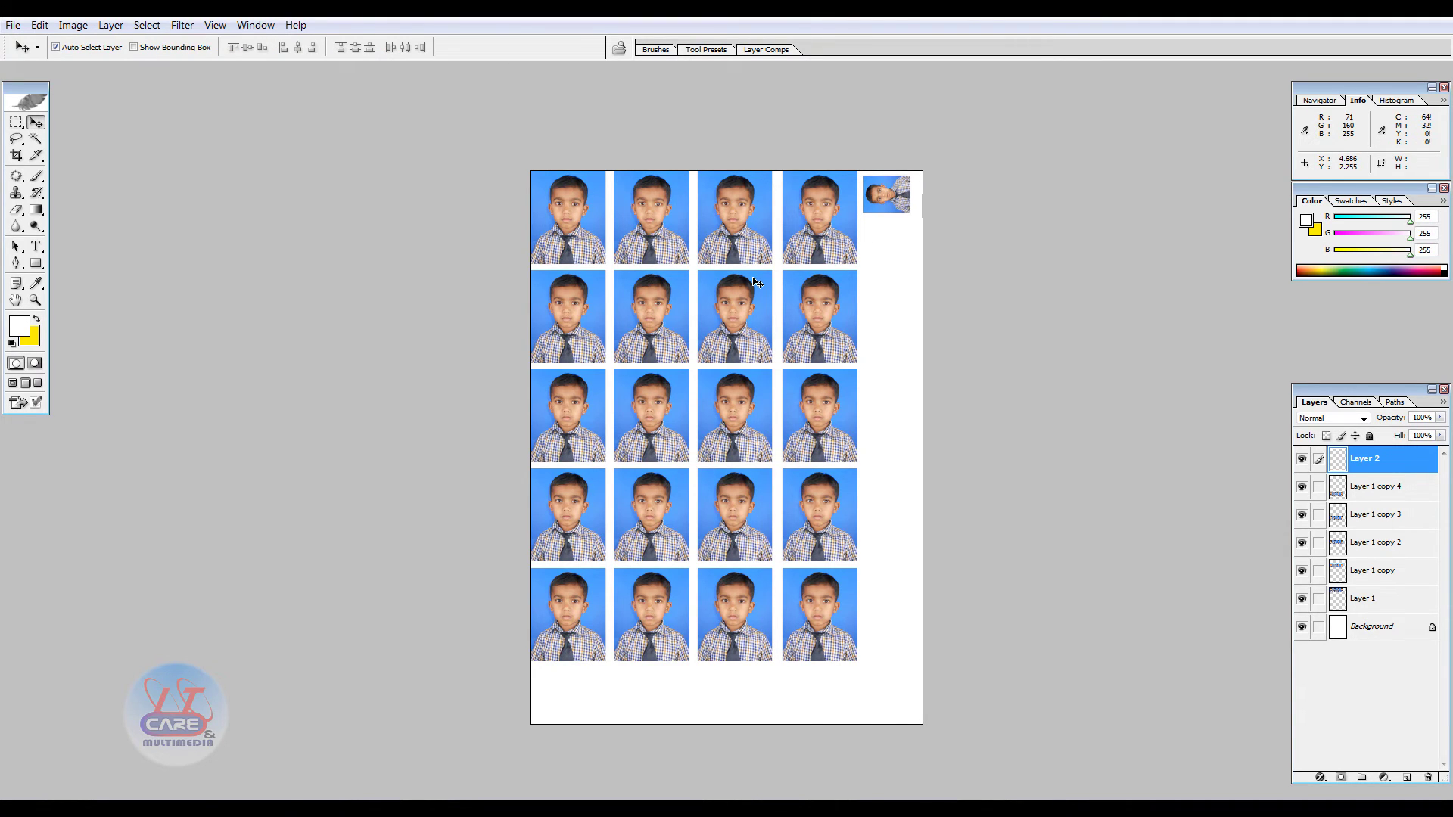
pyautogui.moveTo(887, 198); pyautogui.dragTo(887, 193)
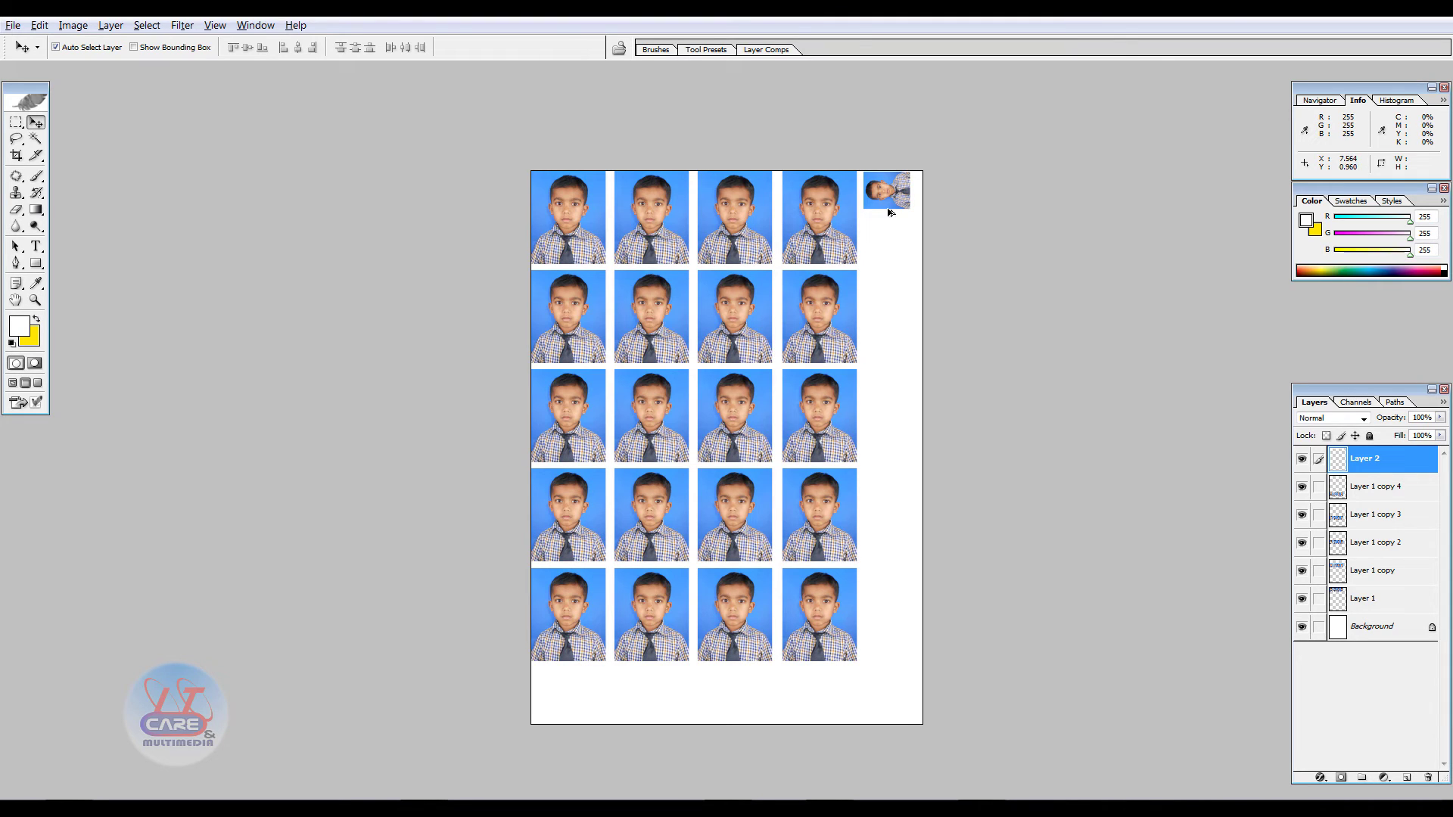
# Duplicate and merge the rotated portrait down the right edge into a twelve-photo column
pyautogui.moveTo(890, 203); pyautogui.dragTo(892, 246)
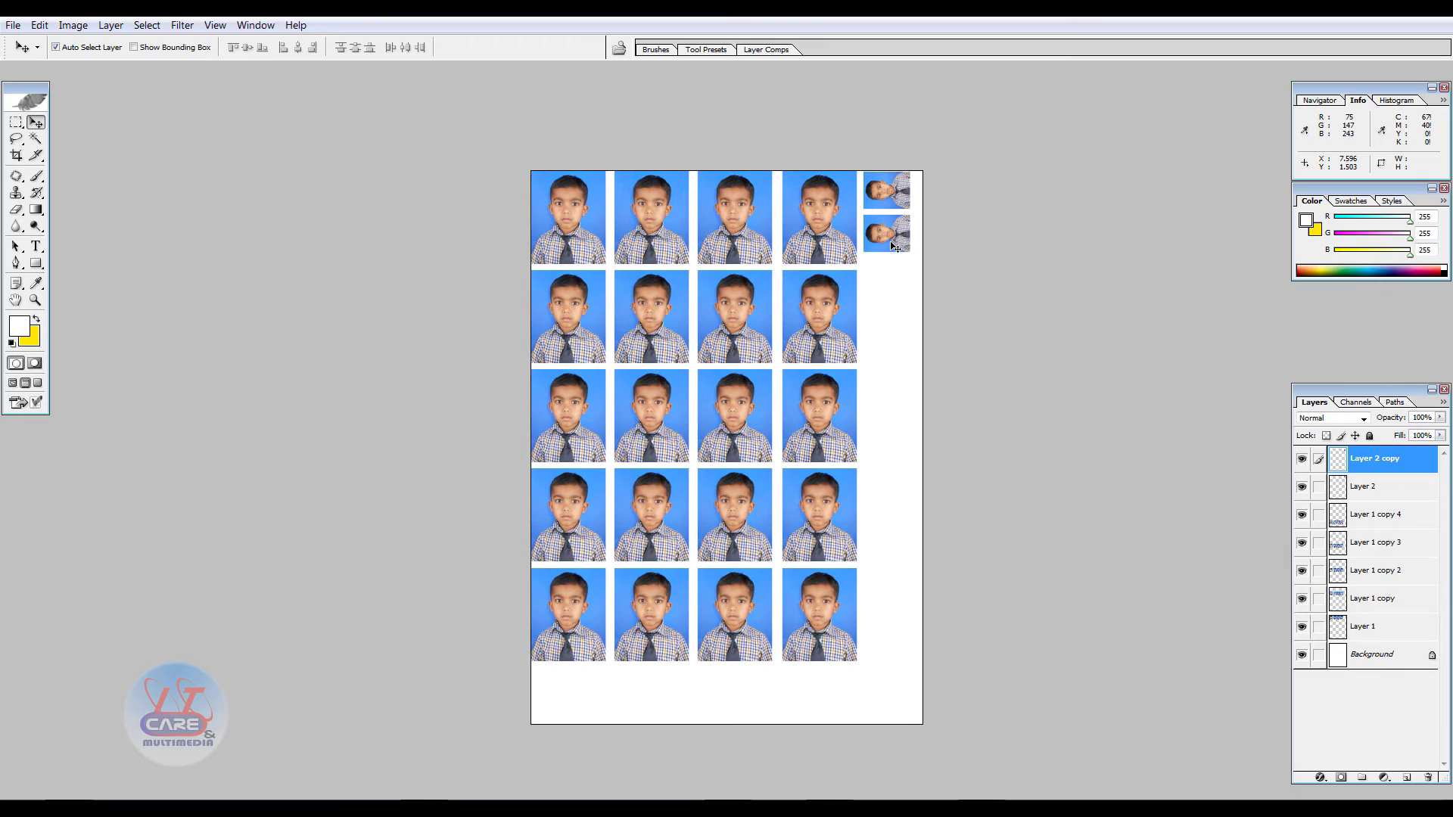
pyautogui.hotkey('ctrl', 'e')
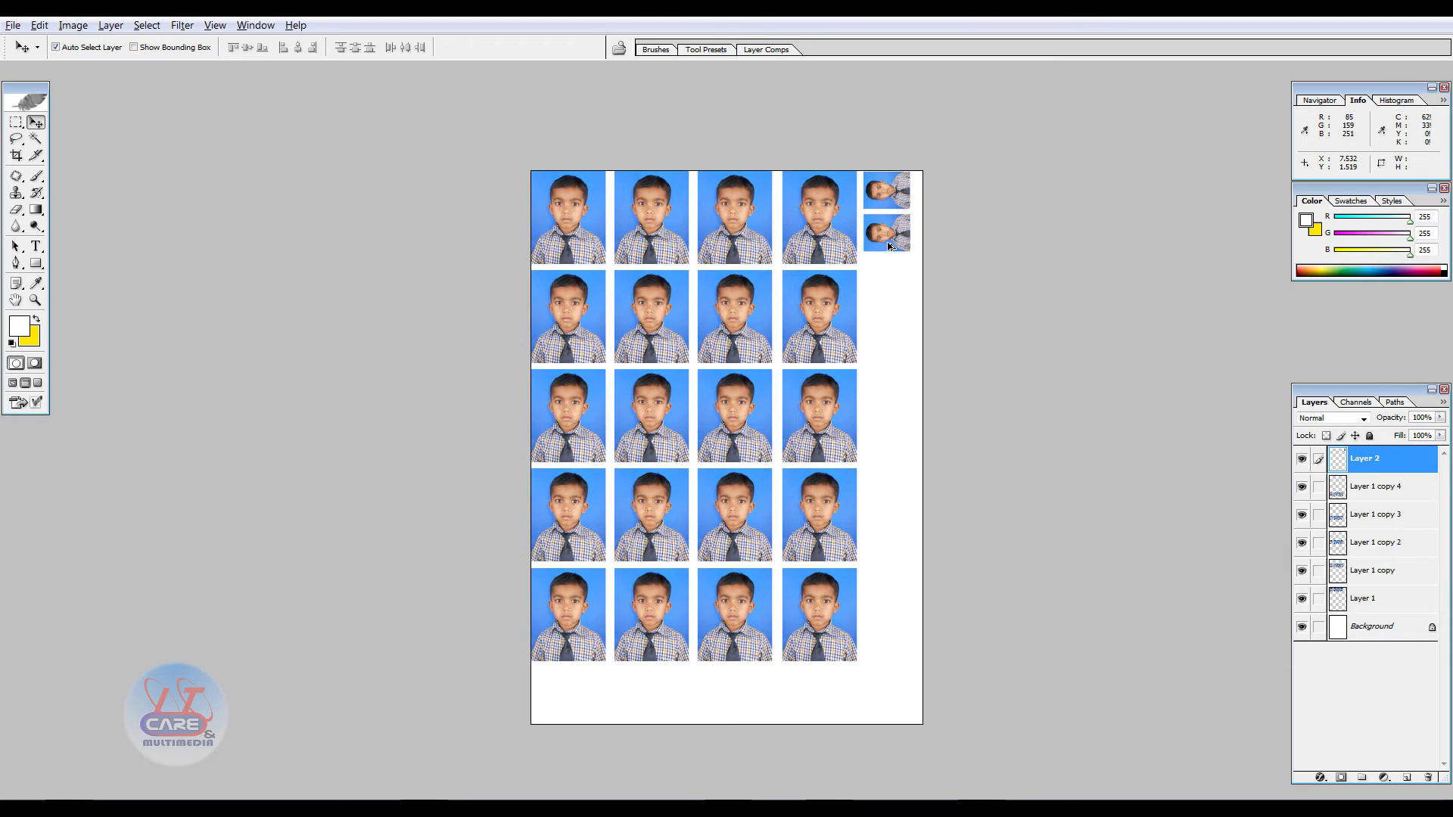
pyautogui.moveTo(889, 243); pyautogui.dragTo(892, 669)
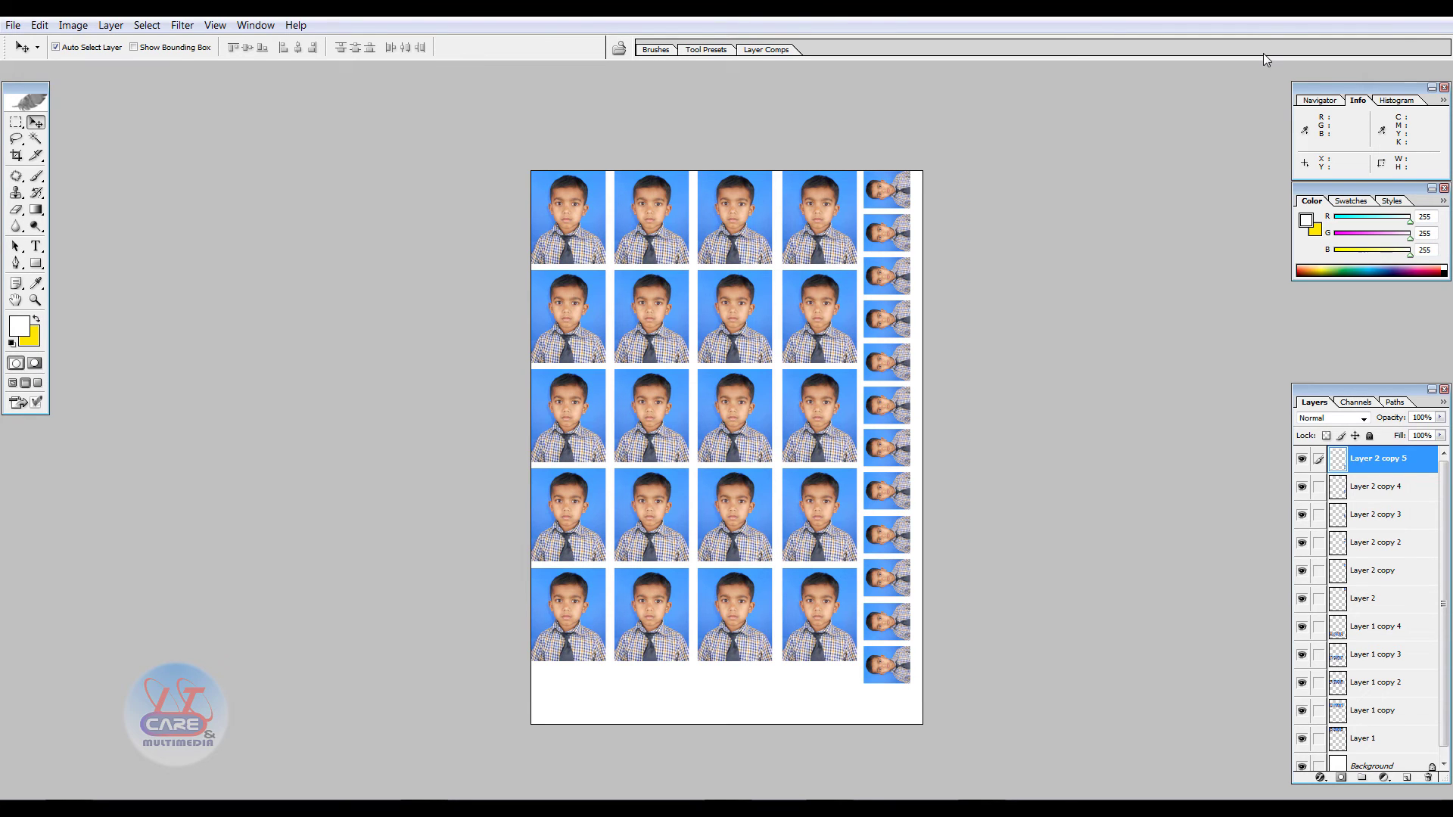
# Merge all photo layers into one, nudge the layout right and down, and bring up Save As
pyautogui.hotkey('ctrl', 'e')
pyautogui.hotkey('ctrl', 'e')
pyautogui.hotkey('ctrl', 'e')
pyautogui.hotkey('ctrl', 'e')
pyautogui.hotkey('ctrl', 'e')
pyautogui.hotkey('ctrl', 'e')
pyautogui.hotkey('ctrl', 'e')
pyautogui.hotkey('ctrl', 'e')
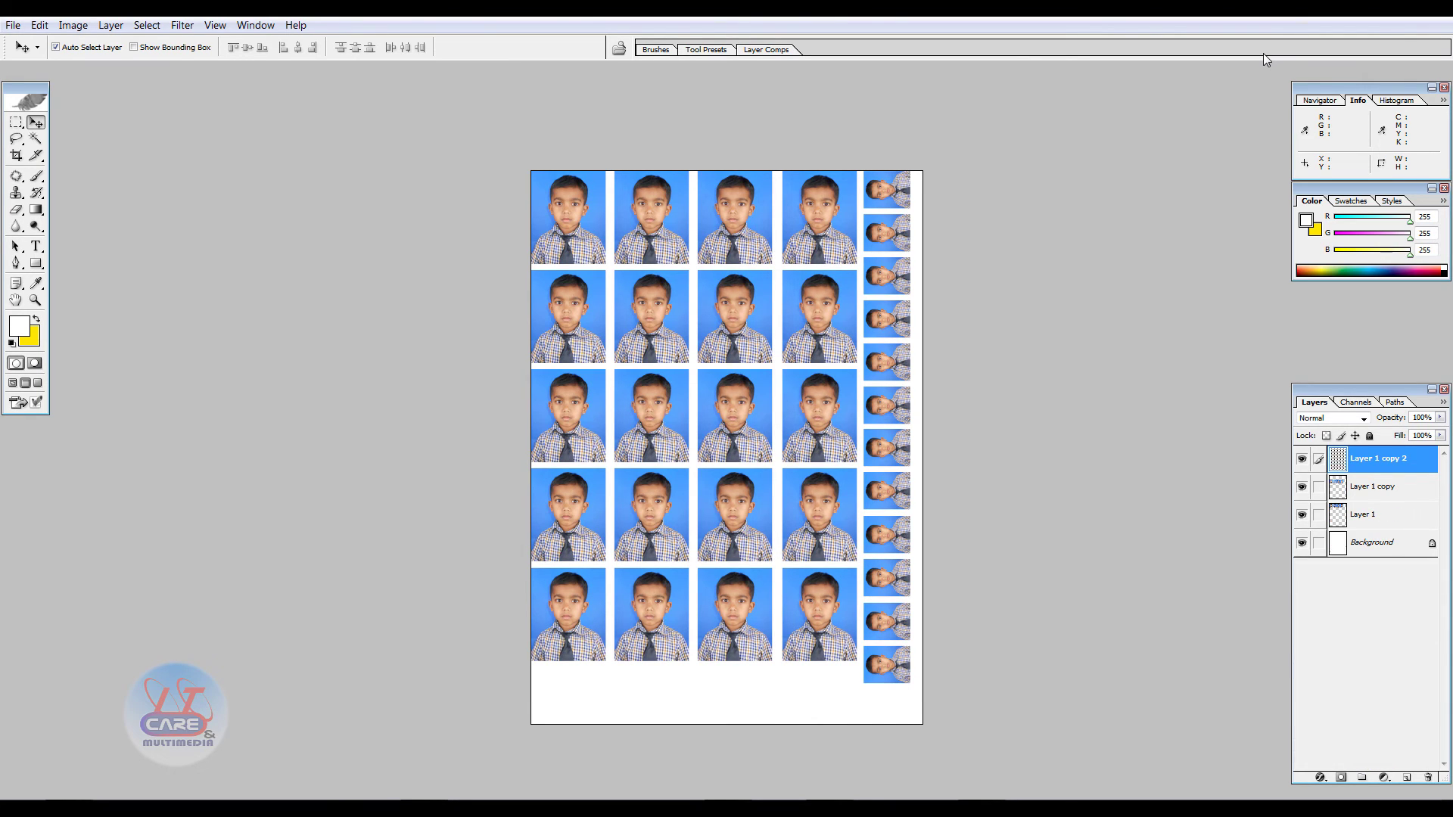
pyautogui.hotkey('ctrl', 'e')
pyautogui.hotkey('ctrl', 'e')
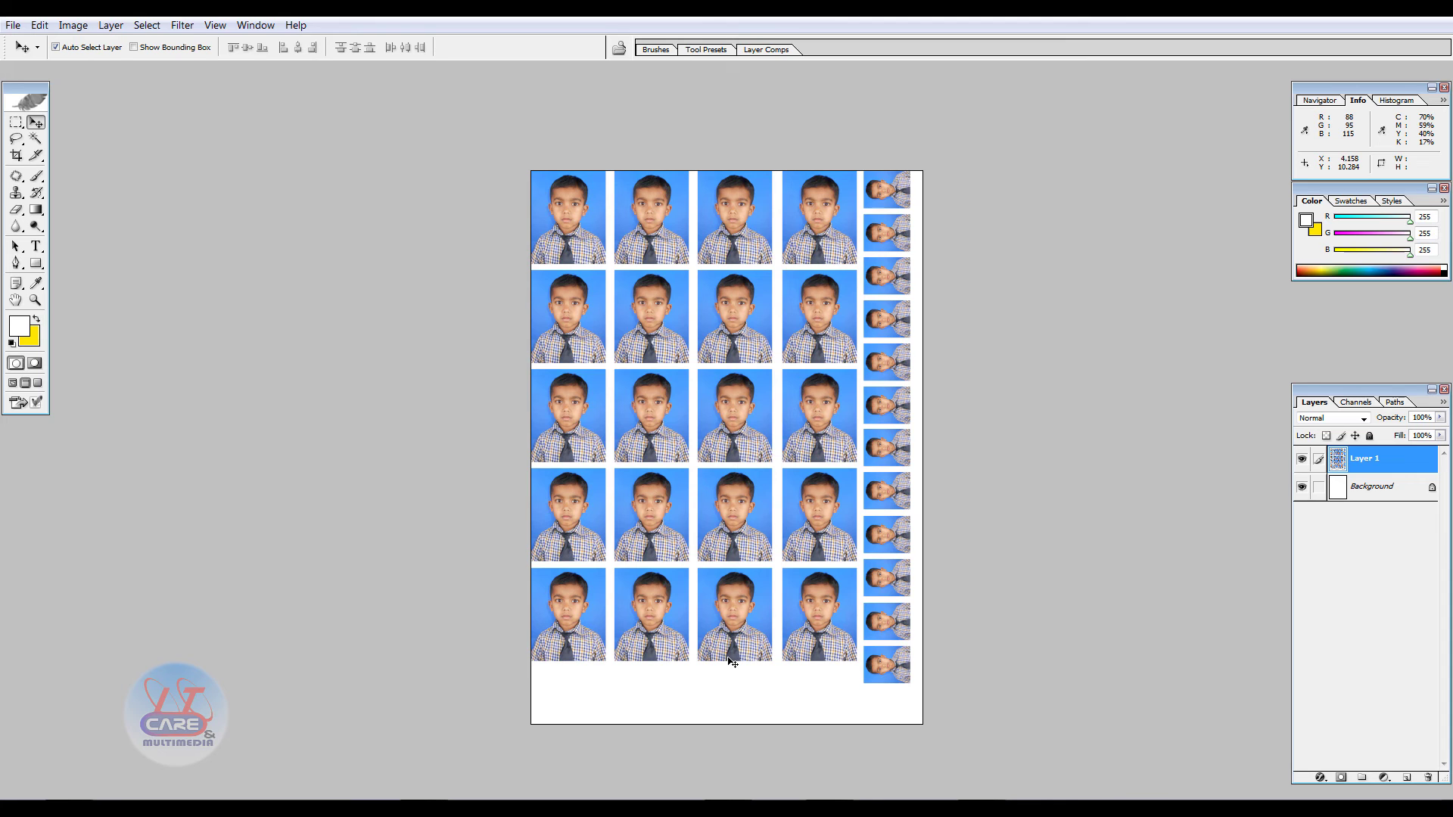
pyautogui.press('Right')
pyautogui.press('Right')
pyautogui.press('Right')
pyautogui.press('Right')
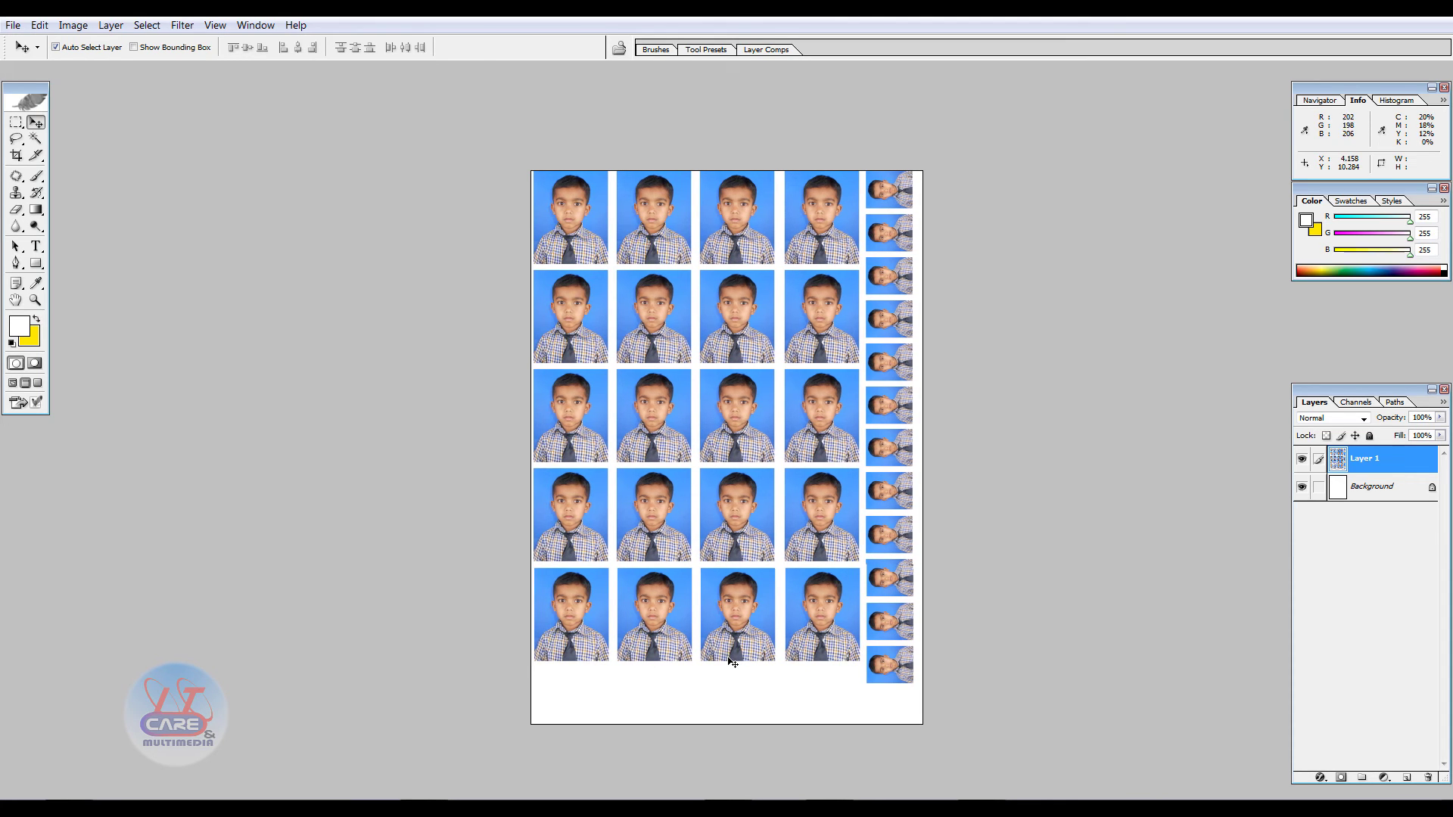
pyautogui.press('Down')
pyautogui.press('Down')
pyautogui.press('Right')
pyautogui.press('Down')
pyautogui.press('Right')
pyautogui.press('Right')
pyautogui.press('Down')
pyautogui.press('Right')
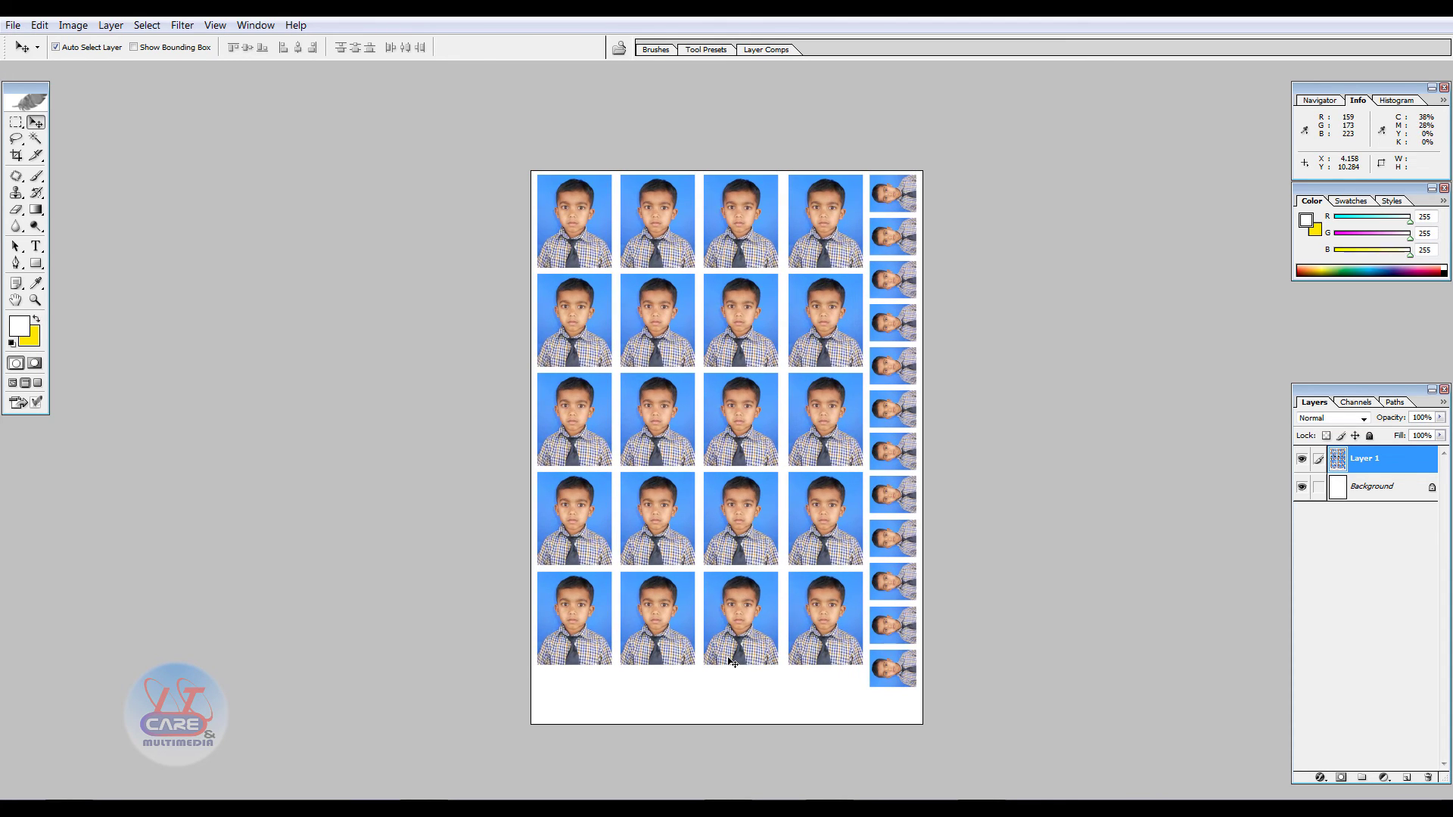
pyautogui.press('Right')
pyautogui.press('Down')
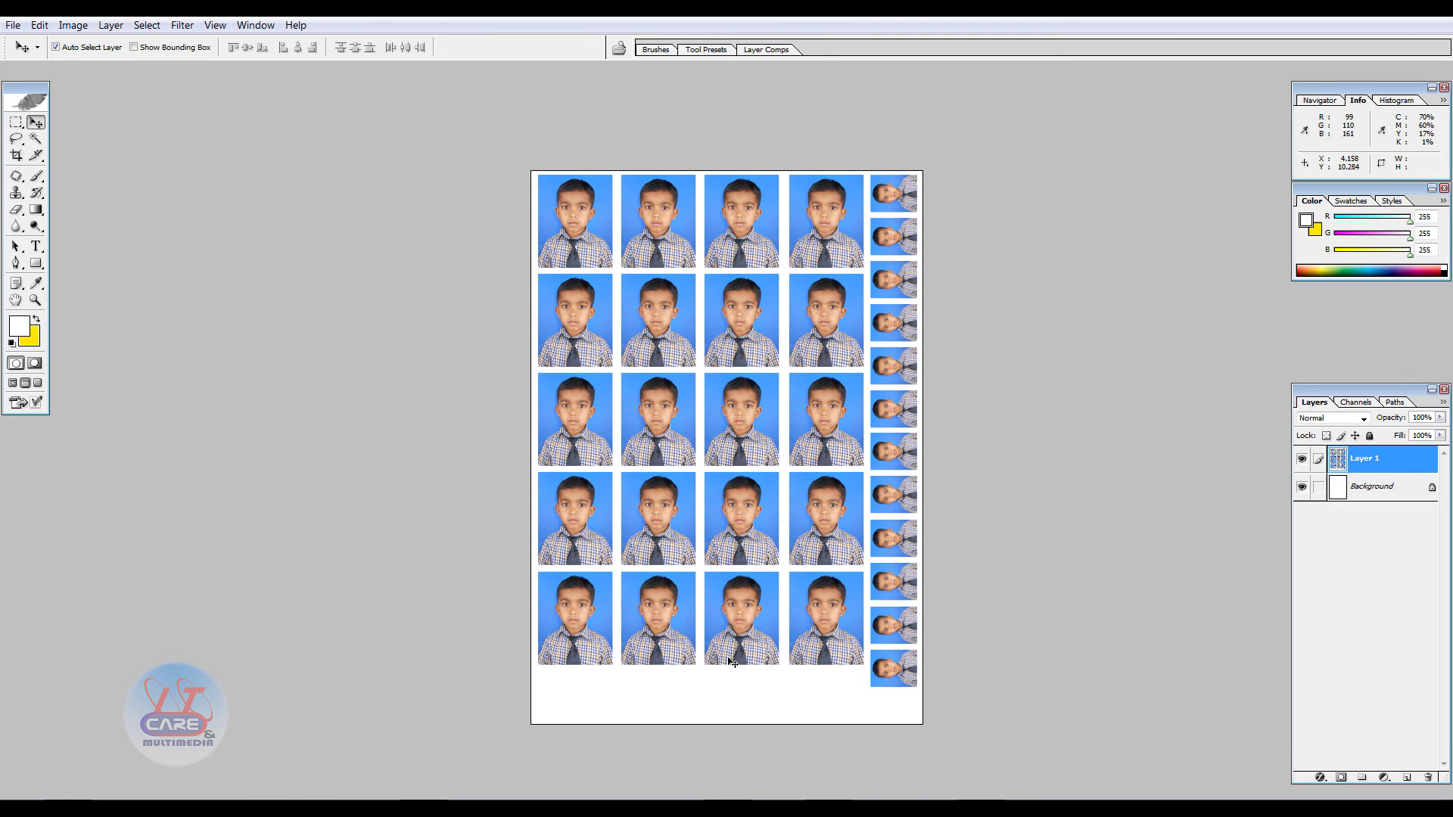
pyautogui.hotkey('ctrl', 's')
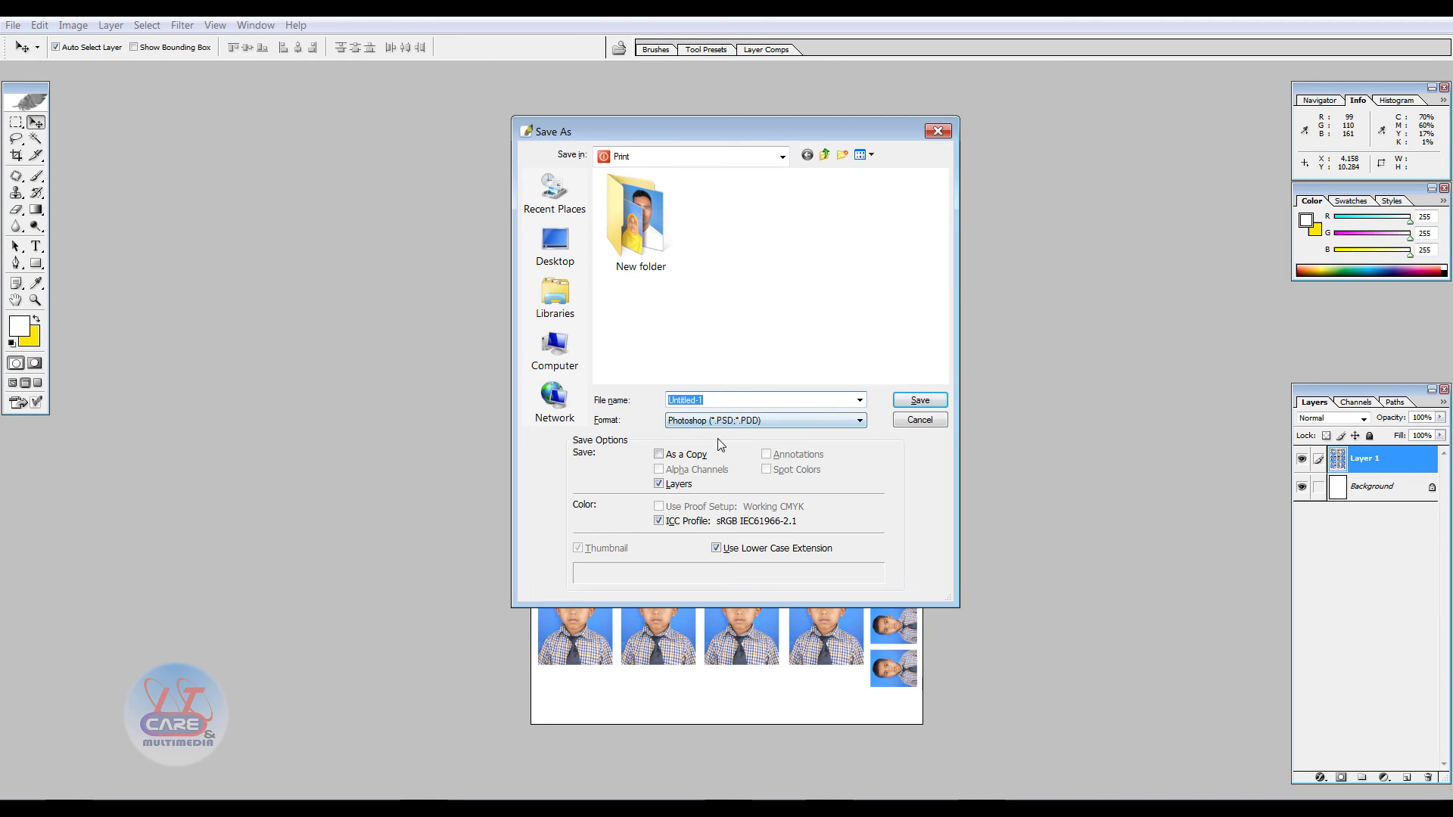
# Replace the default file name with 'itcare', pick the JPEG format, and save it
pyautogui.press('End')
pyautogui.hotkey('shift', 'Home')
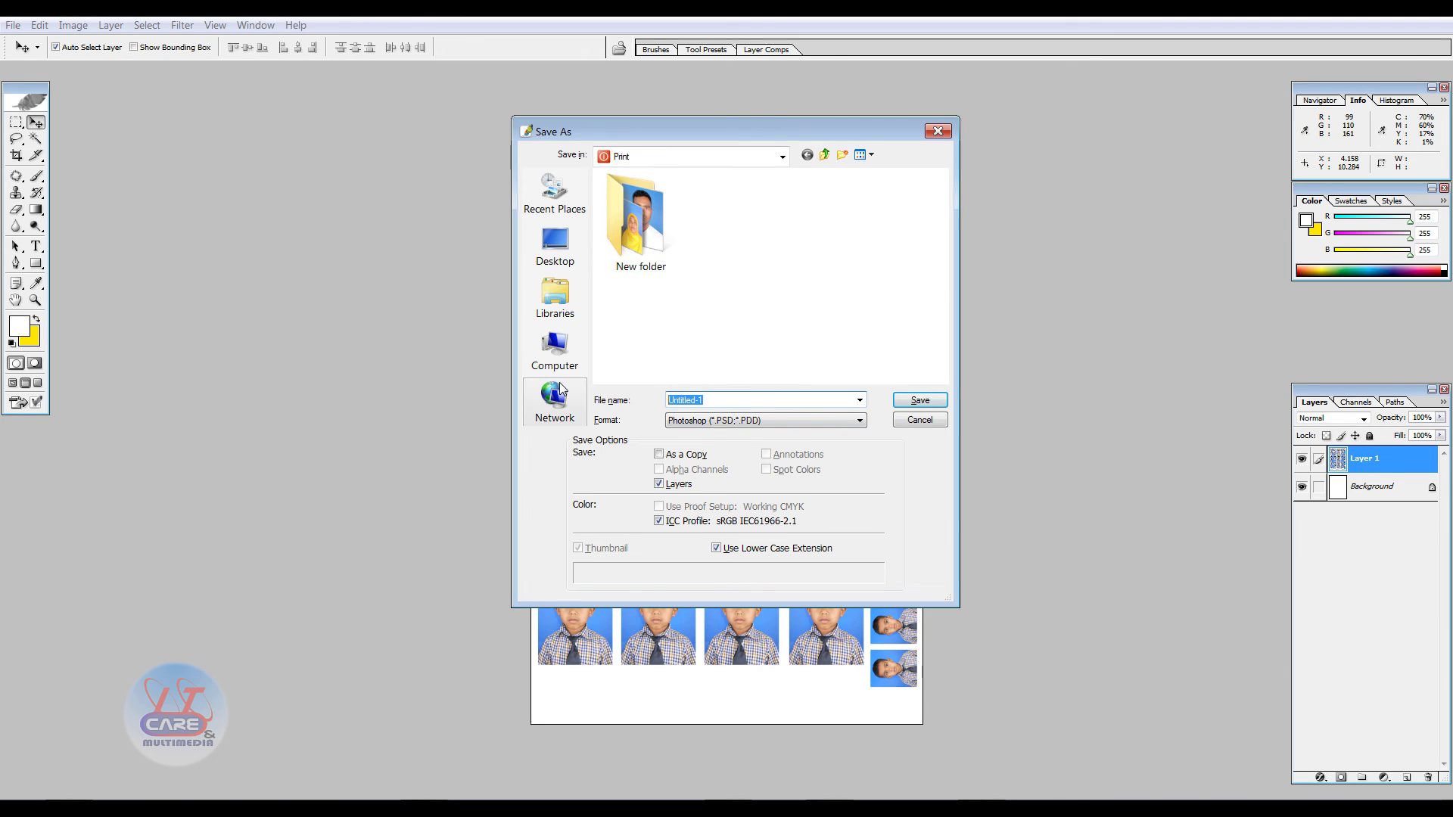
pyautogui.press('BackSpace')
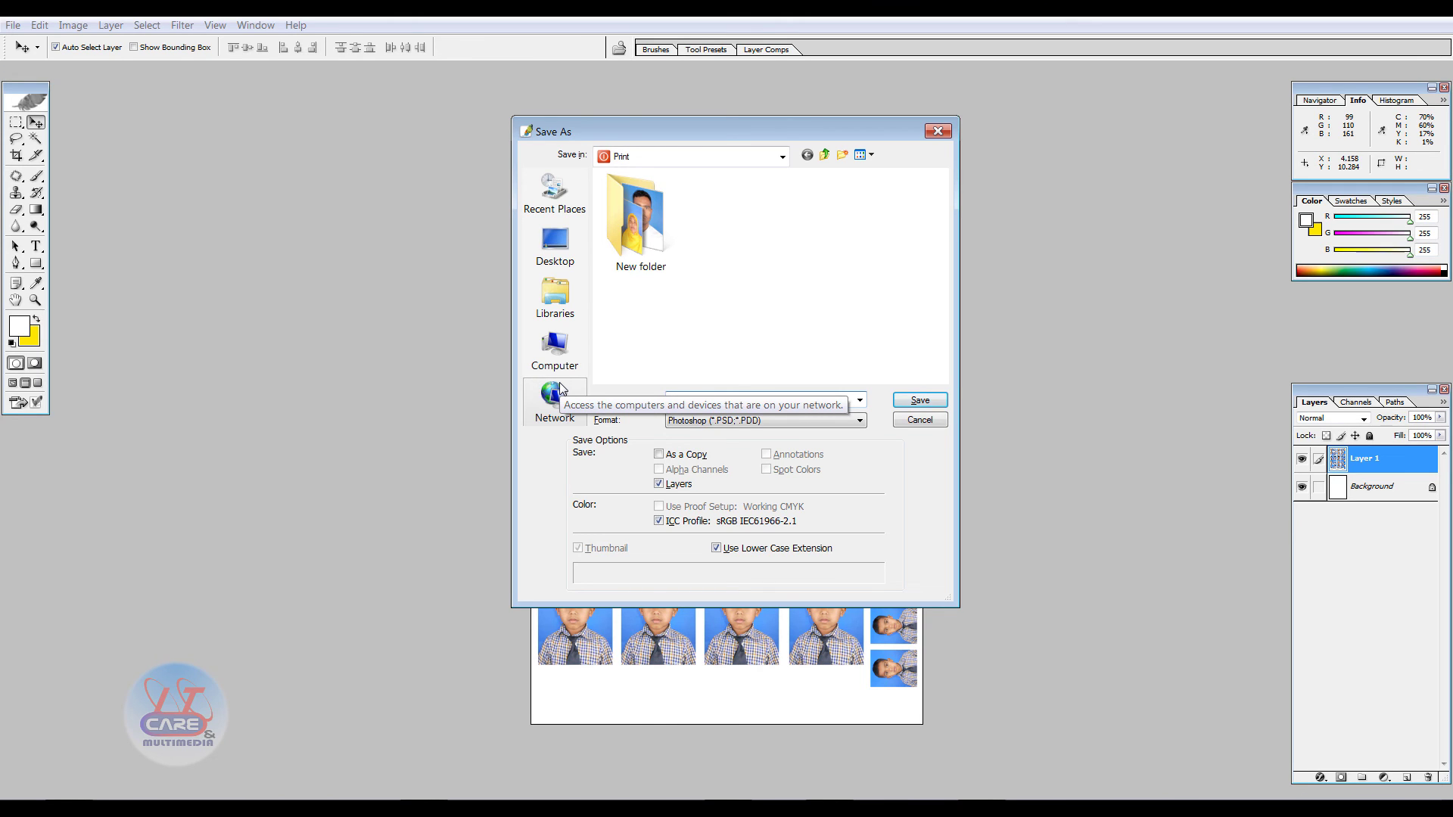
pyautogui.write('itcare')
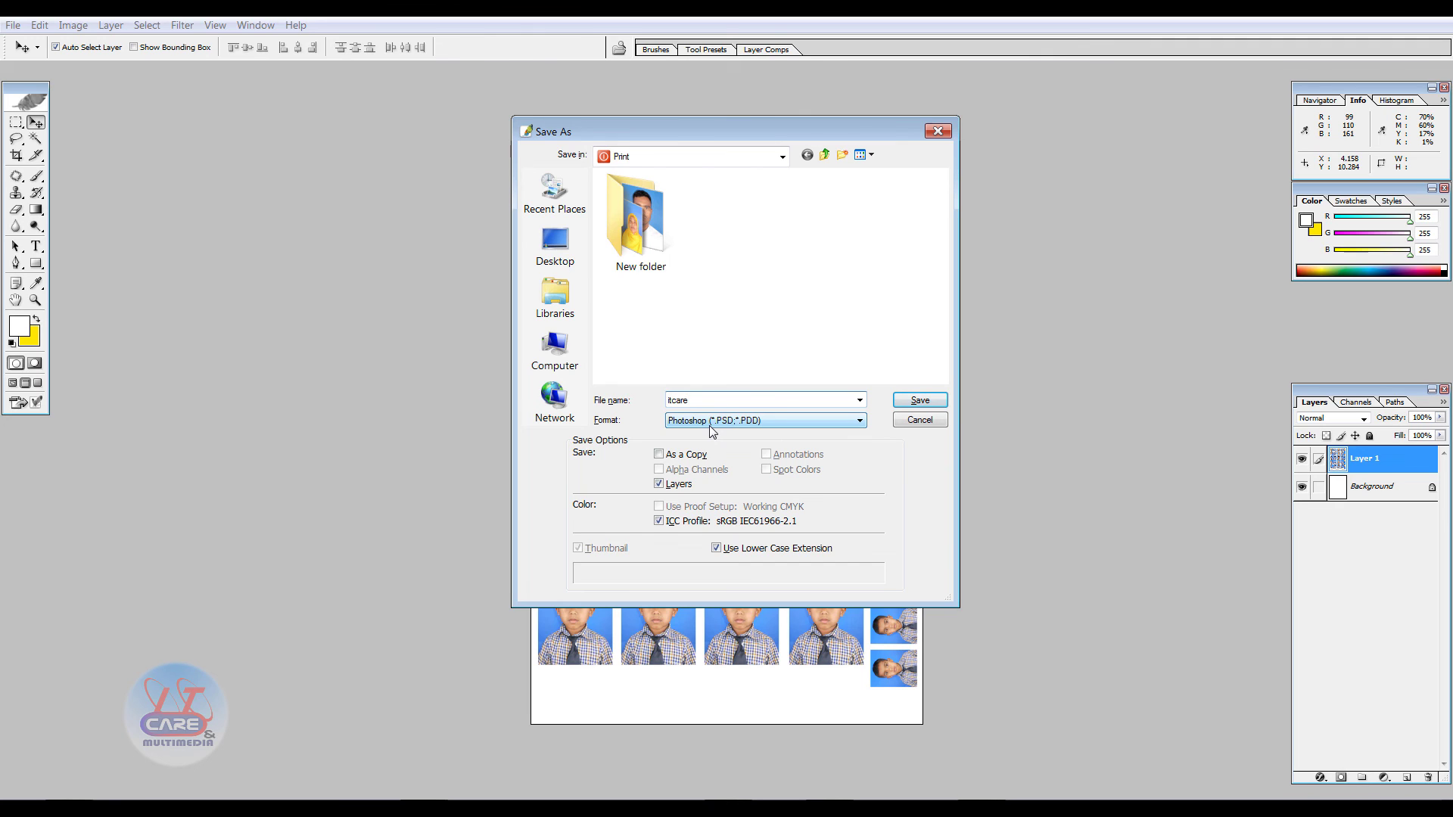
pyautogui.click(710, 426)
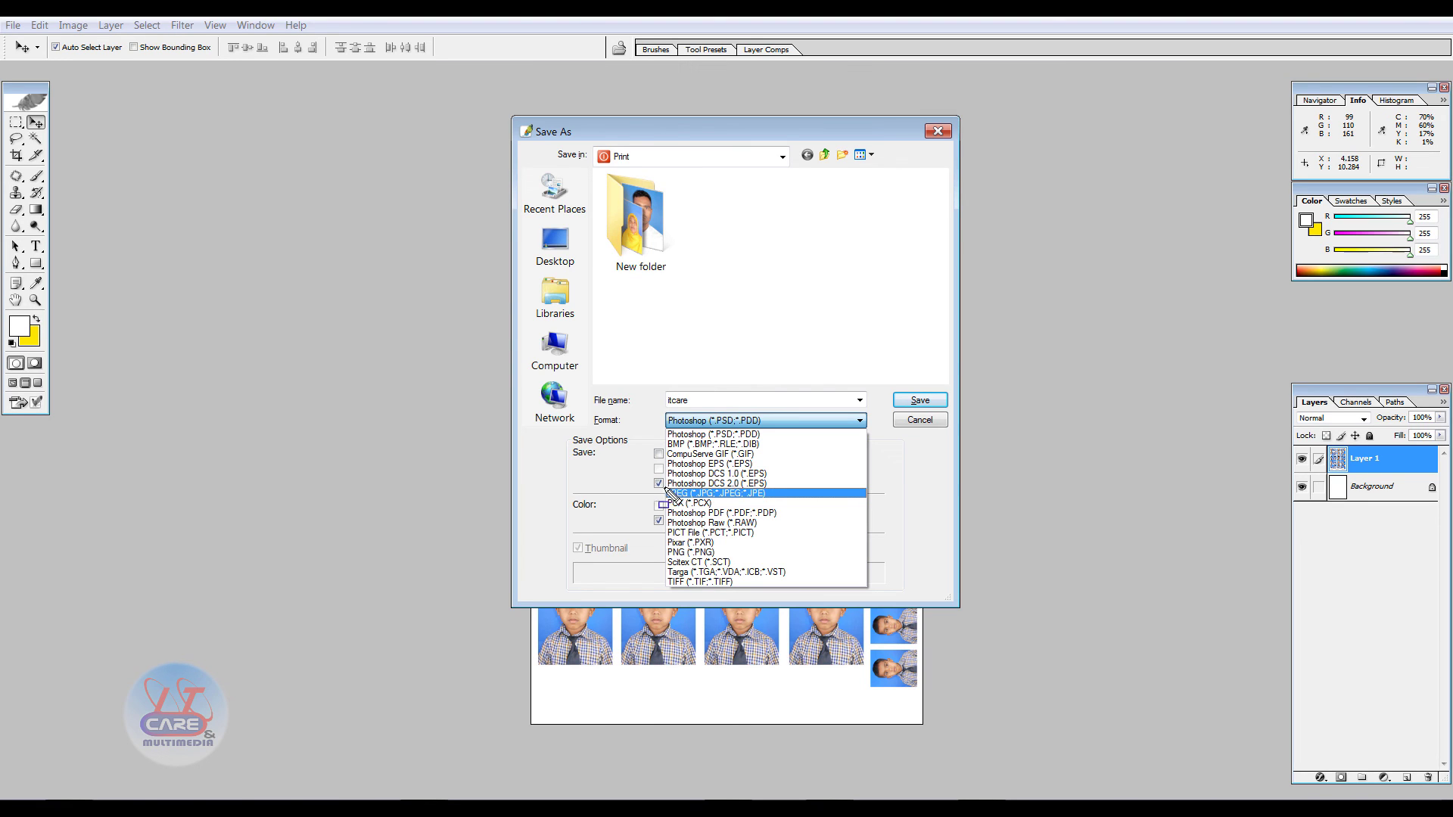
pyautogui.moveTo(646, 476)
pyautogui.mouseDown()
pyautogui.moveTo(740, 504)
pyautogui.moveTo(896, 515)
pyautogui.mouseUp()
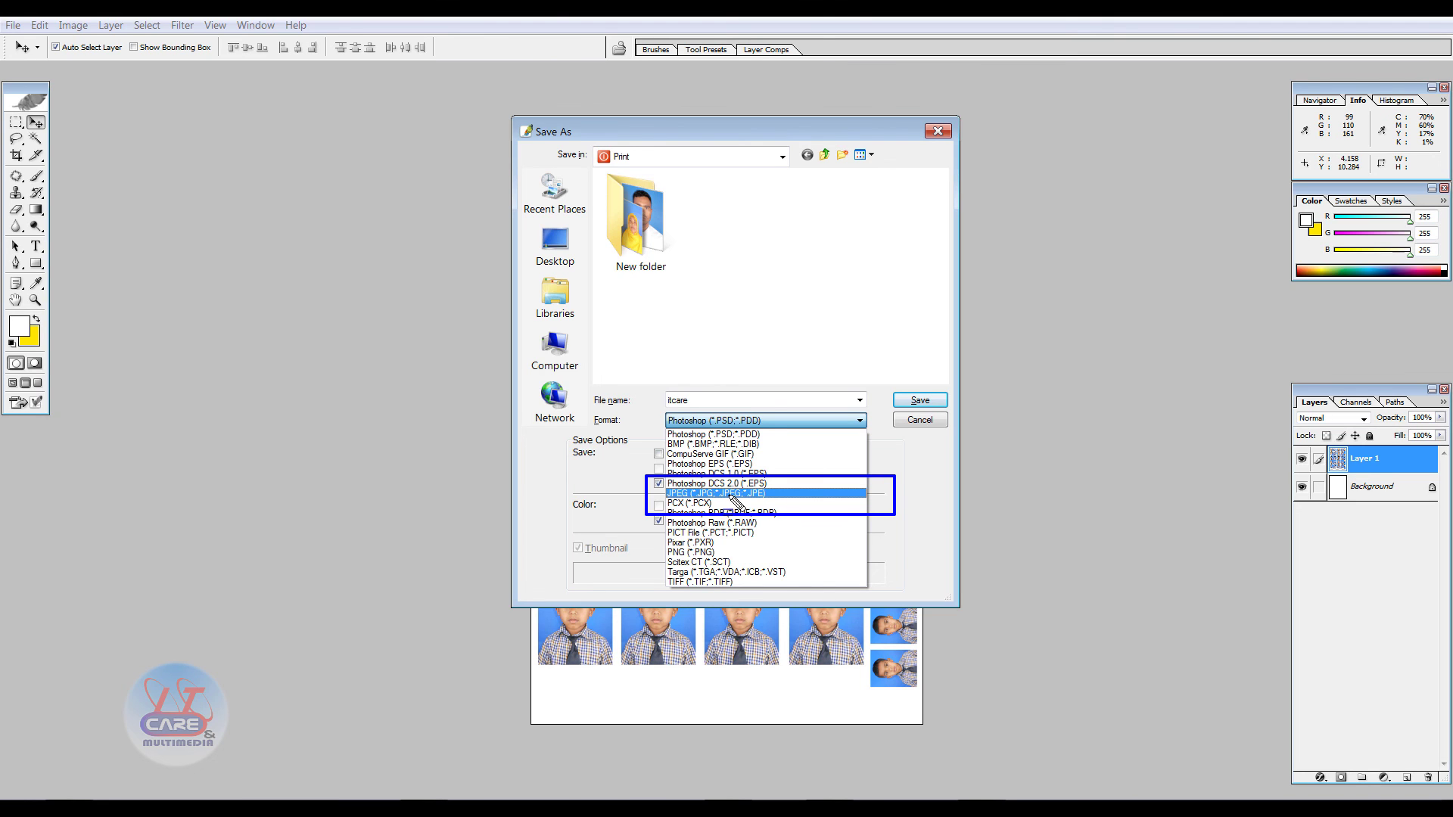
pyautogui.press('Escape')
pyautogui.click(733, 421)
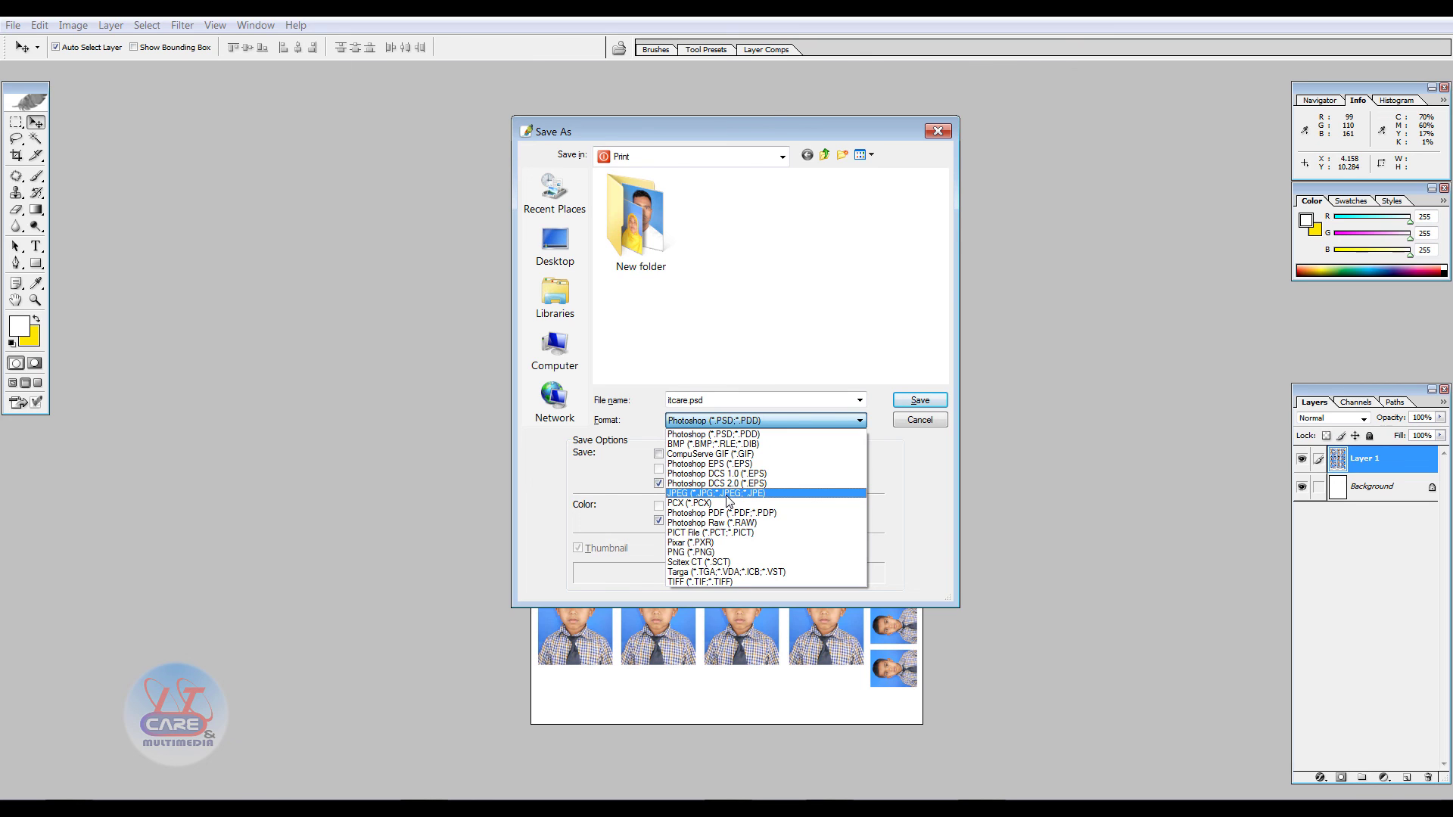
pyautogui.click(729, 493)
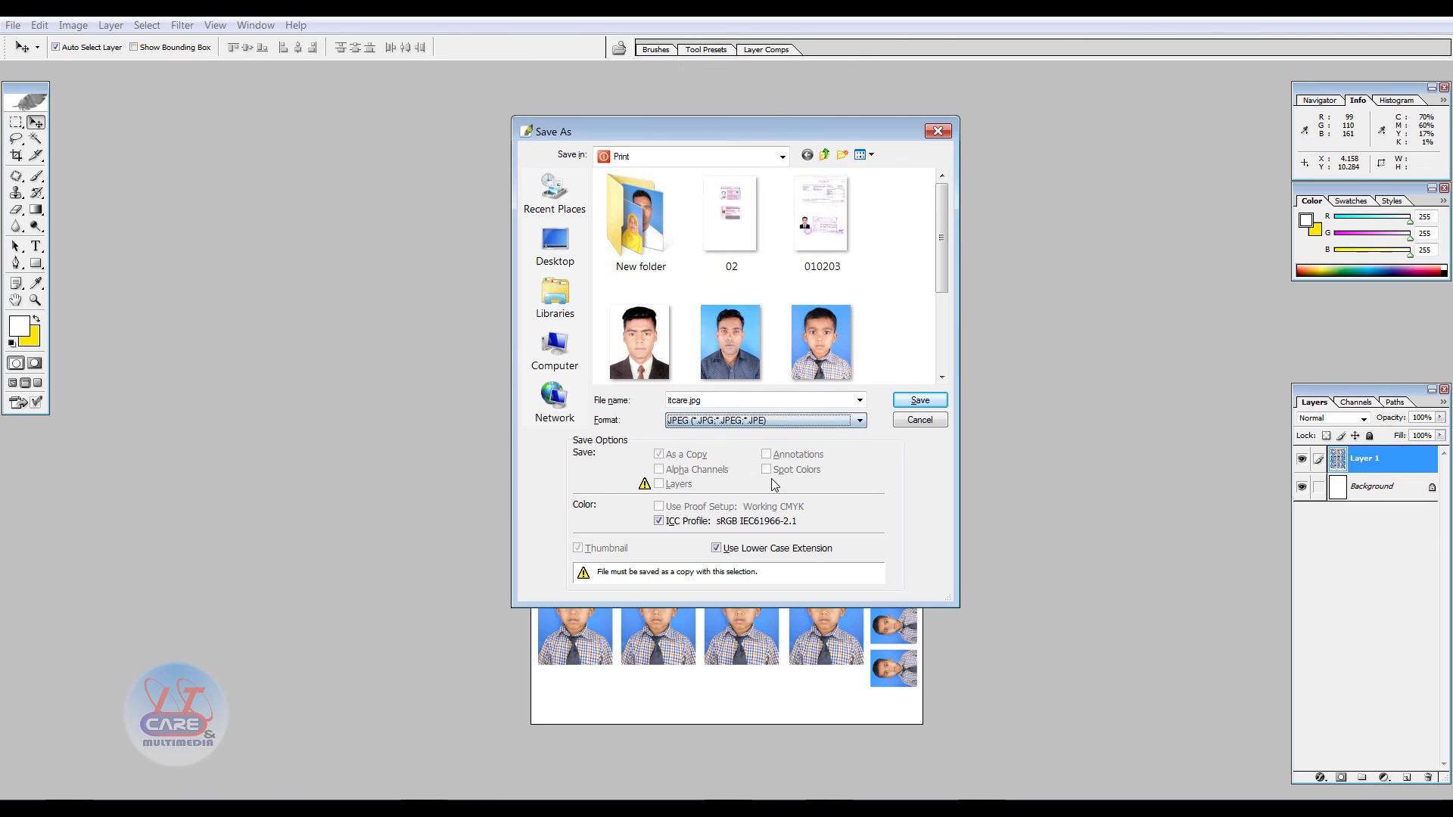
pyautogui.click(914, 405)
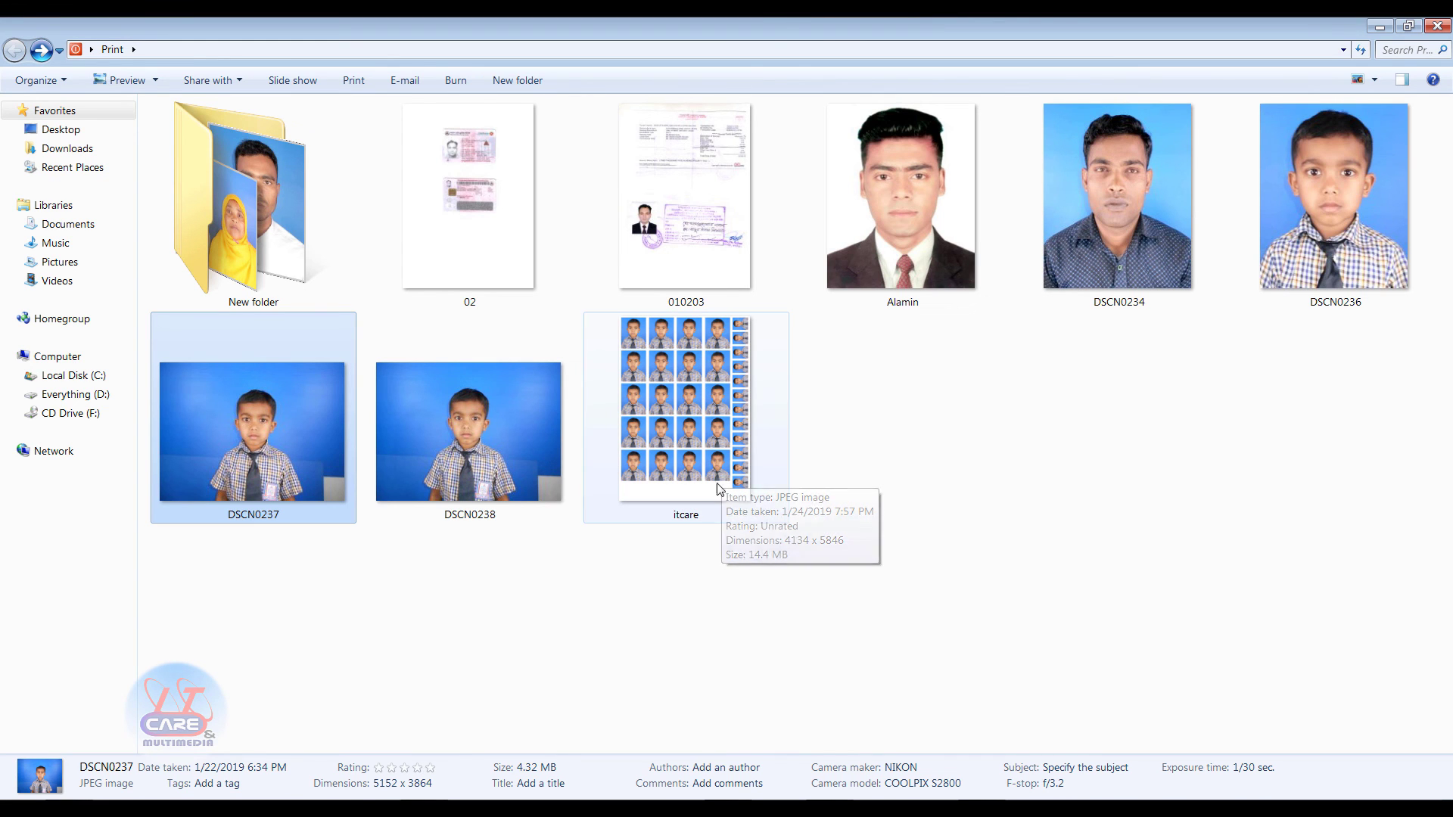
# Open the itcare thumbnail from the Print folder in the photo viewer
pyautogui.doubleClick(721, 482)
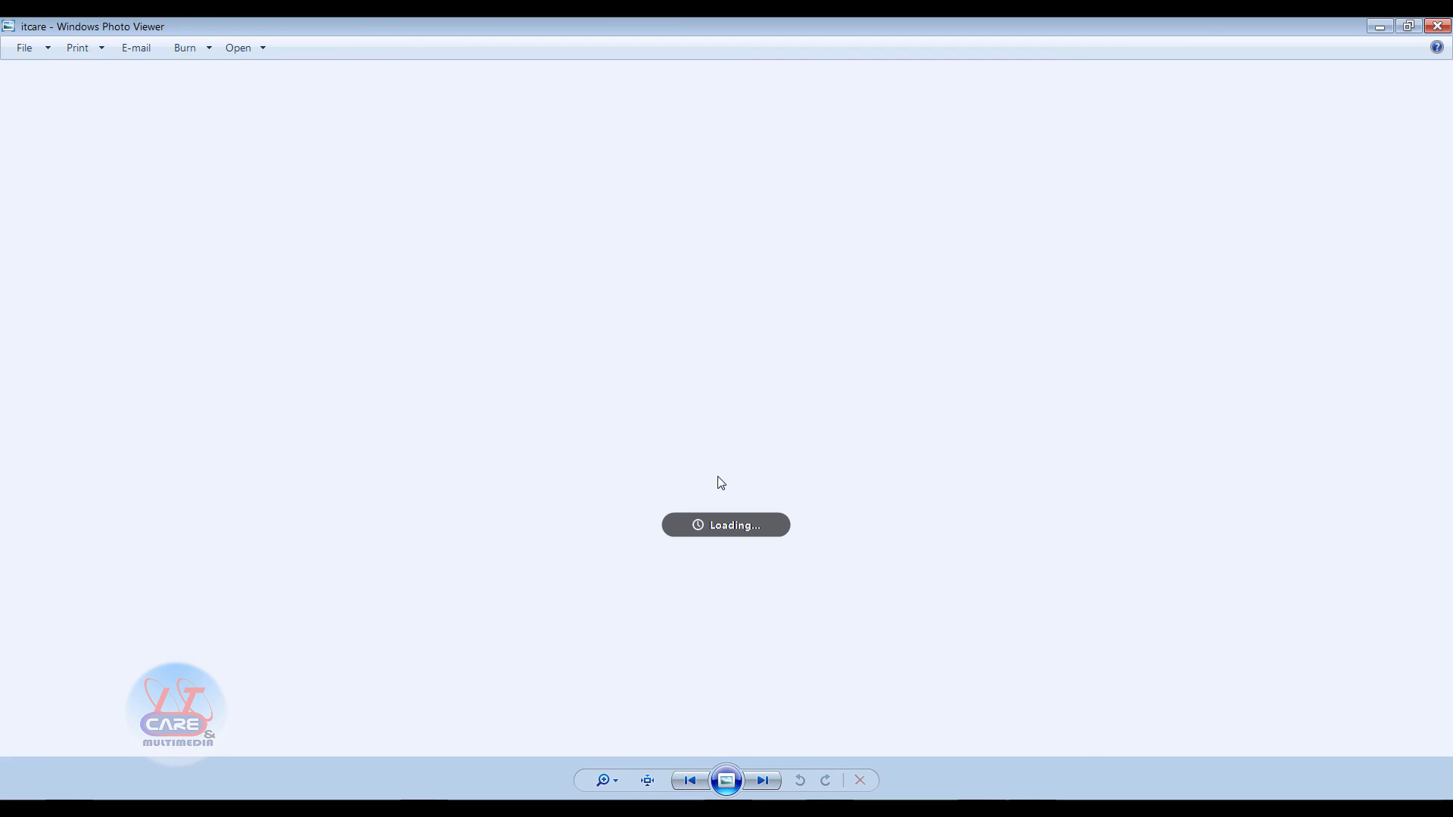